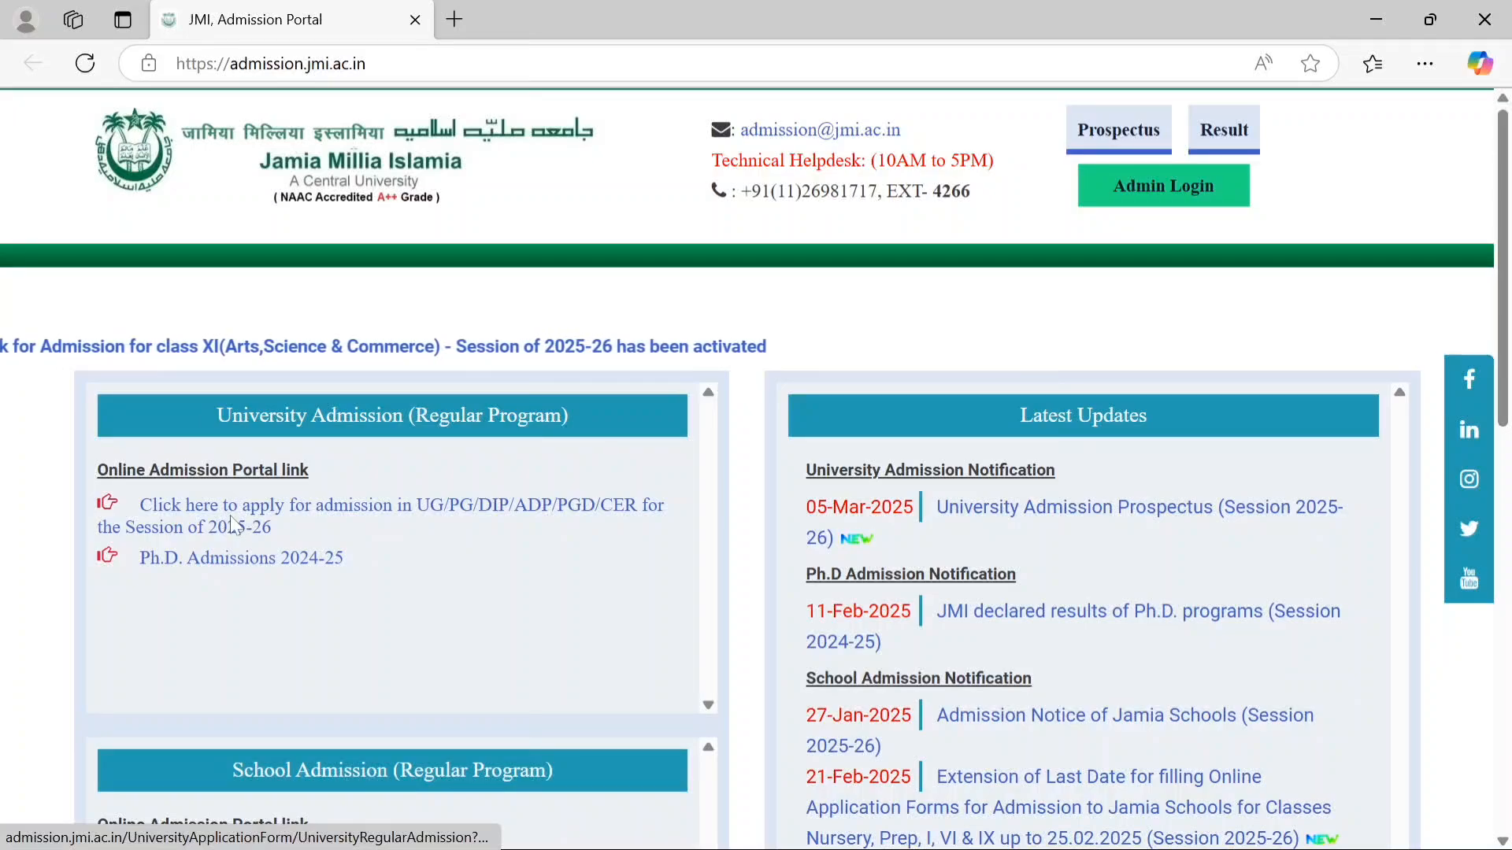
Open the New User Registration form from the UG/PG admission apply link.
{"action": "left_click", "coordinate": [283, 514]}
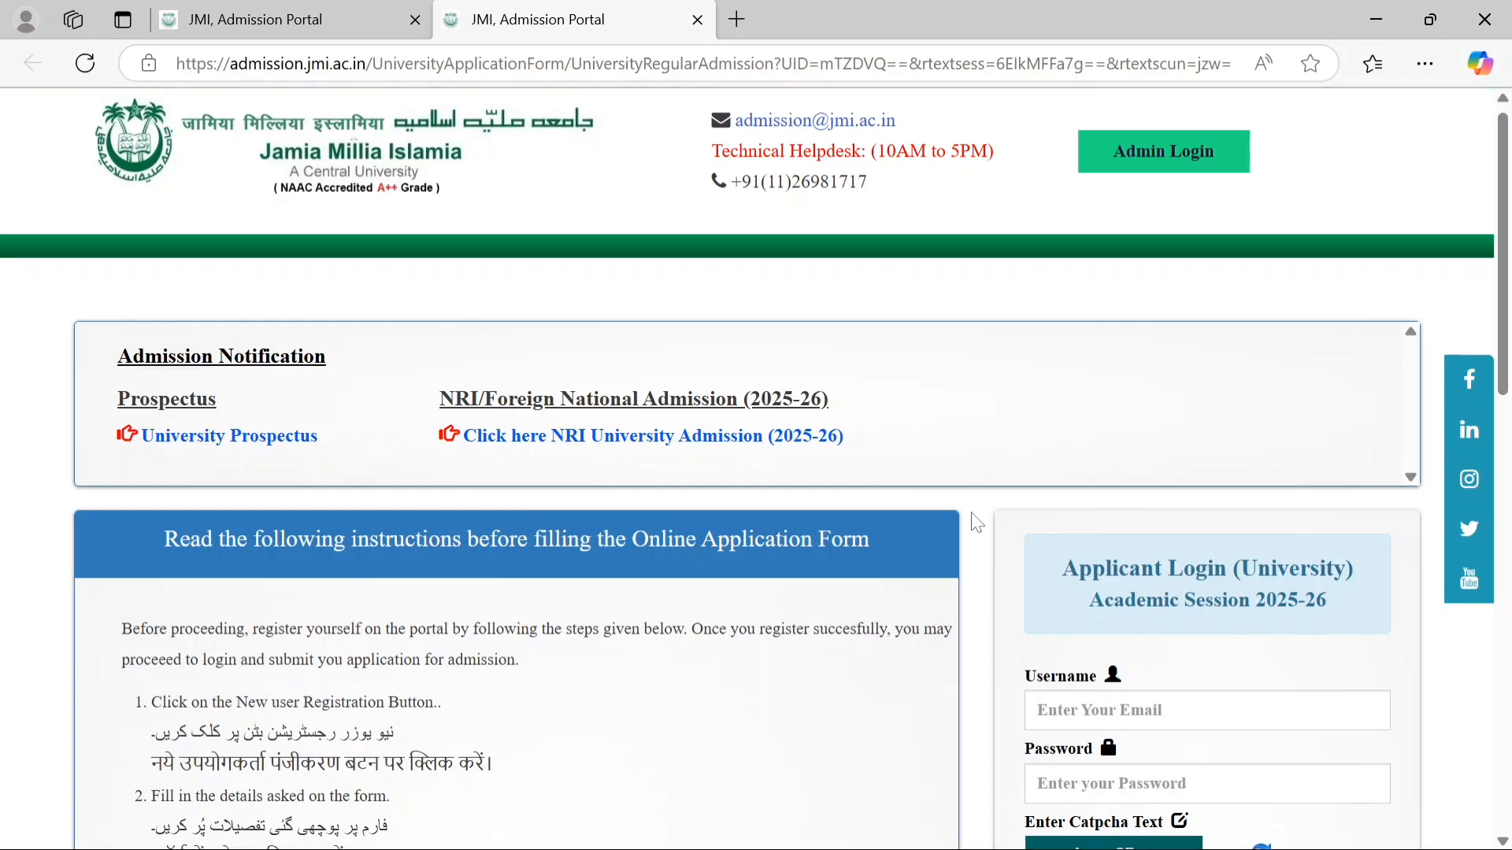
{"action": "scroll", "coordinate": [977, 522], "scroll_direction": "down", "scroll_amount": 6}
{"action": "scroll", "coordinate": [978, 522], "scroll_direction": "up", "scroll_amount": 6}
{"action": "scroll", "coordinate": [1167, 426], "scroll_direction": "down", "scroll_amount": 5}
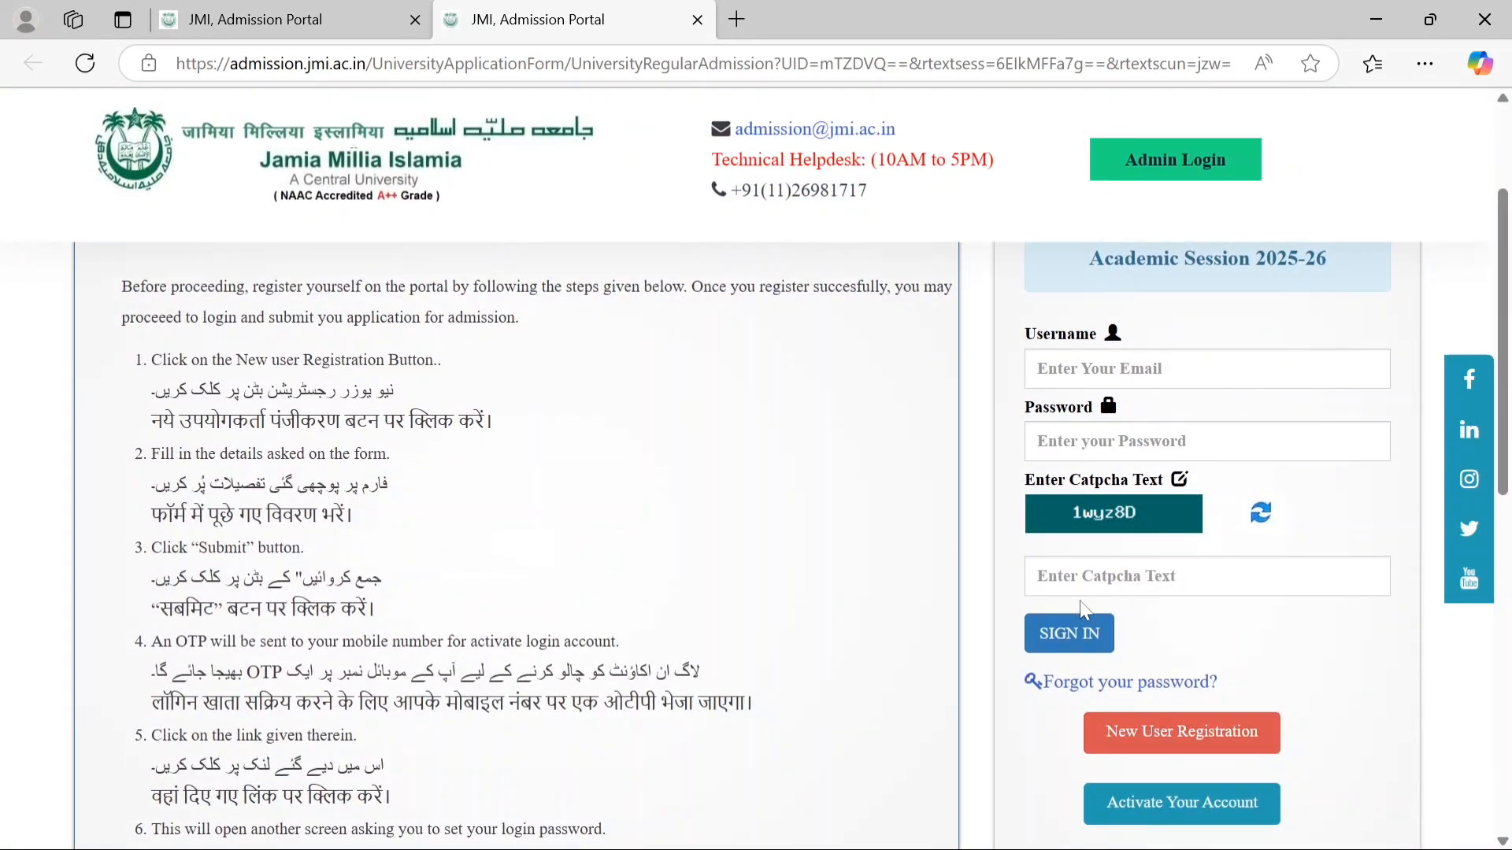
{"action": "scroll", "coordinate": [1085, 609], "scroll_direction": "down", "scroll_amount": 1}
{"action": "left_click", "coordinate": [1138, 691]}
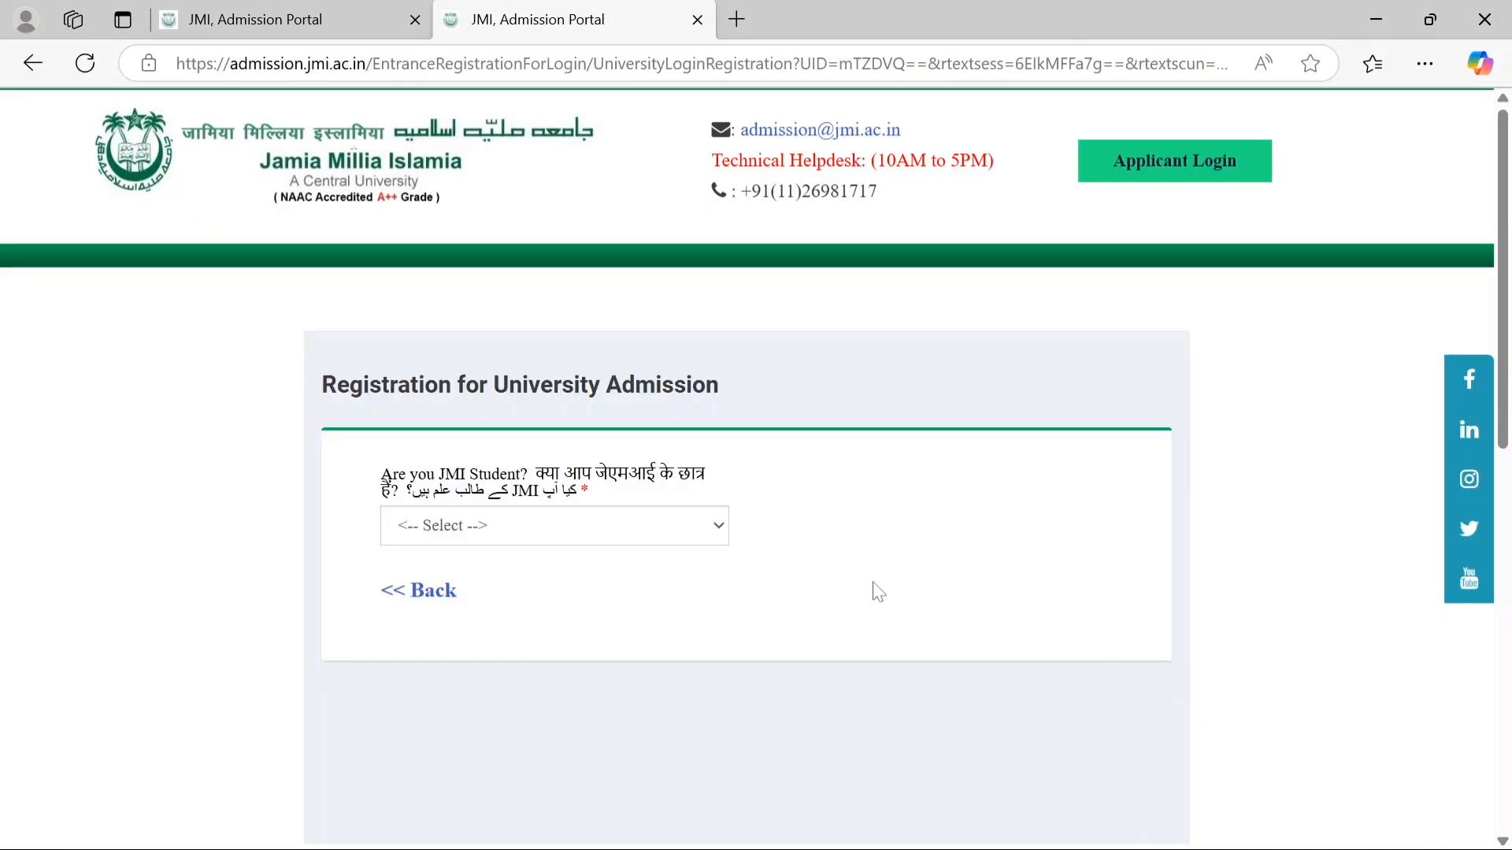
Answer No to 'Are you JMI Student?' and enter the applicant's first and last name.
{"action": "left_click", "coordinate": [700, 527]}
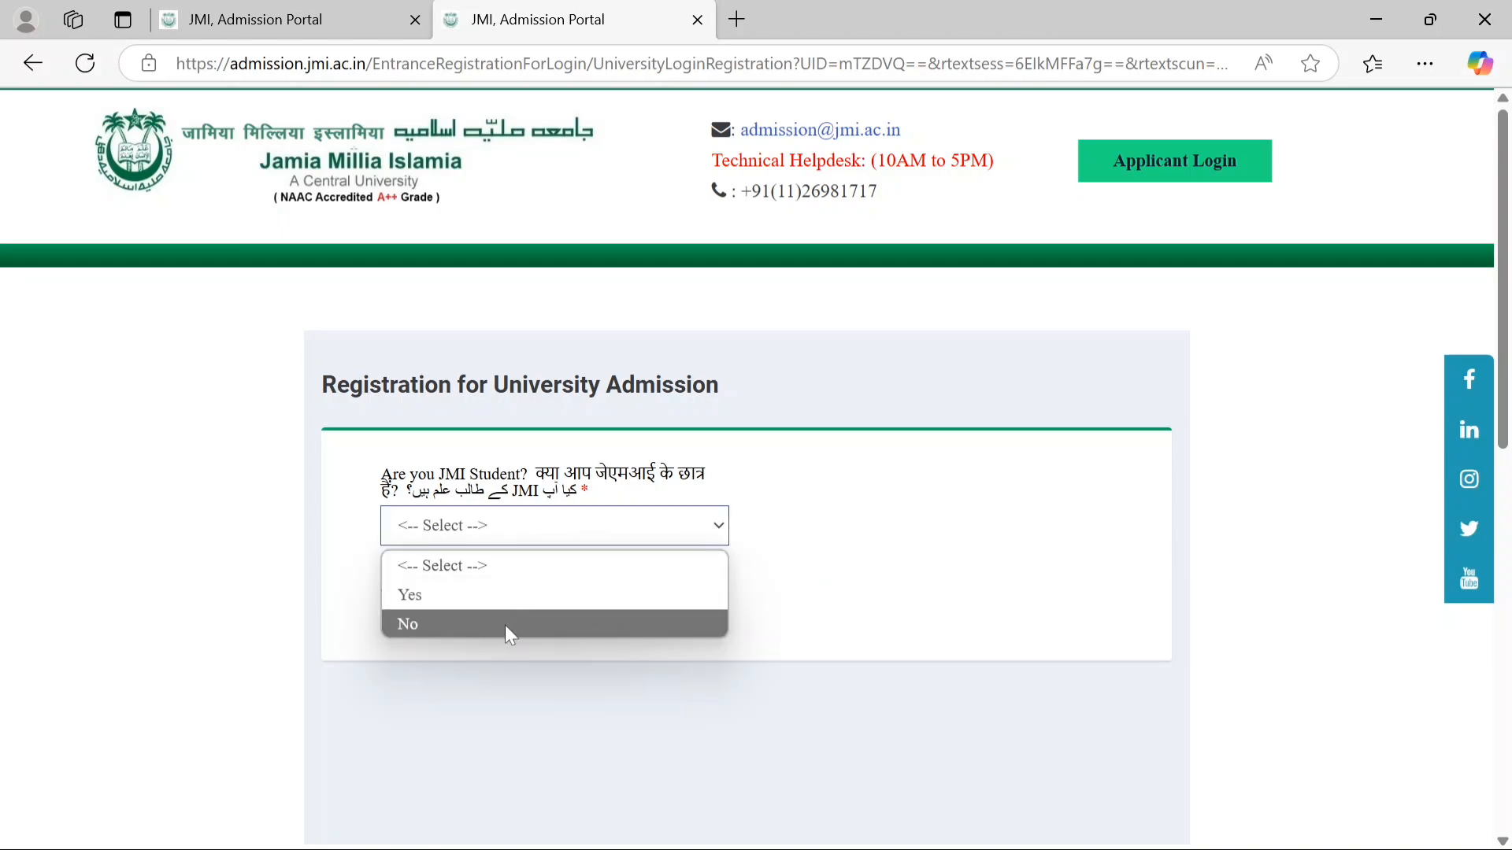
{"action": "left_click", "coordinate": [509, 627]}
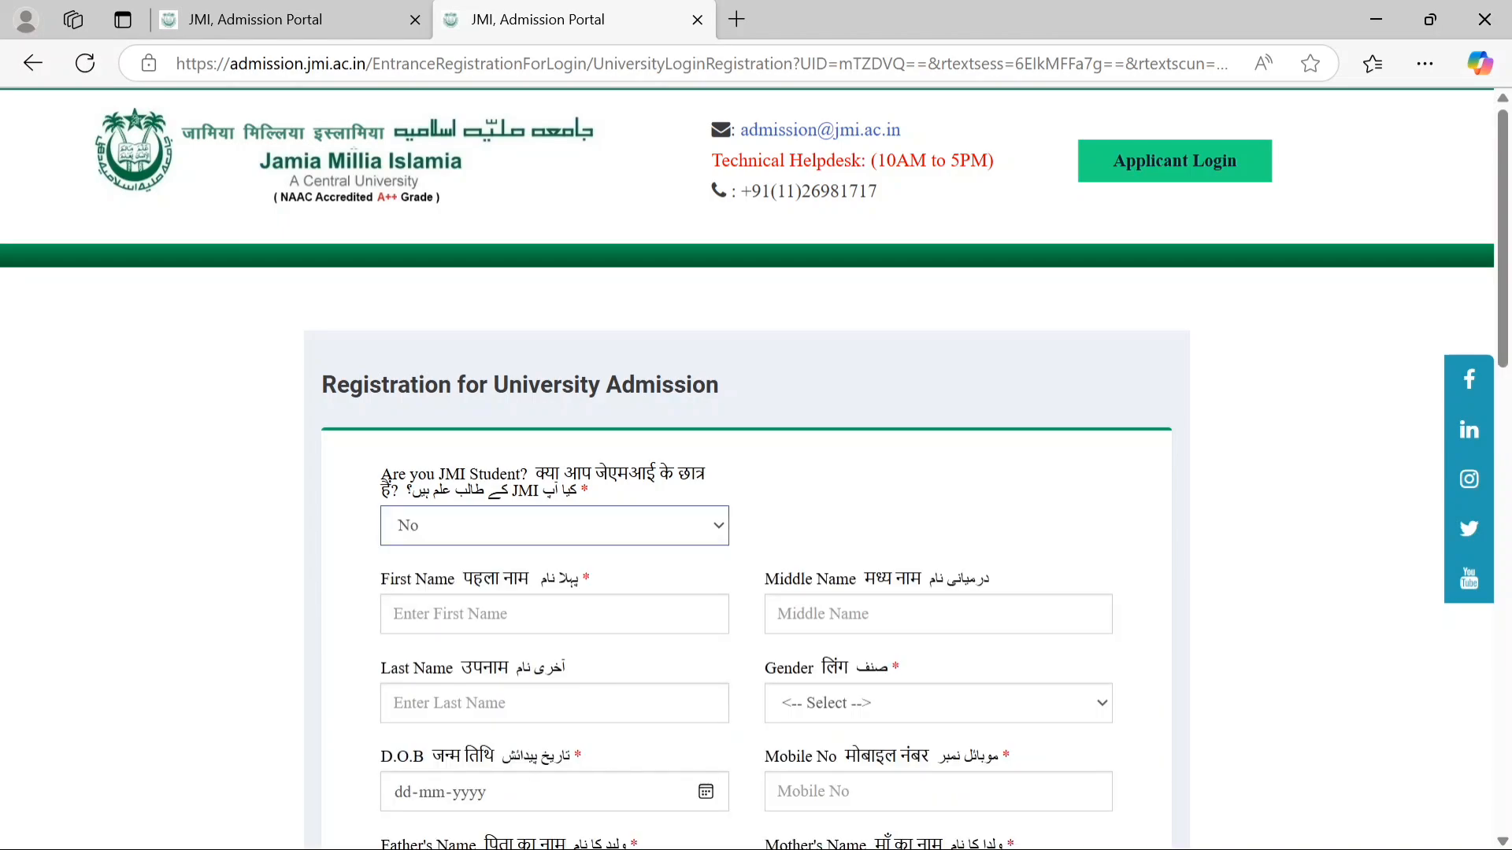
{"action": "scroll", "coordinate": [510, 635], "scroll_direction": "down", "scroll_amount": 4}
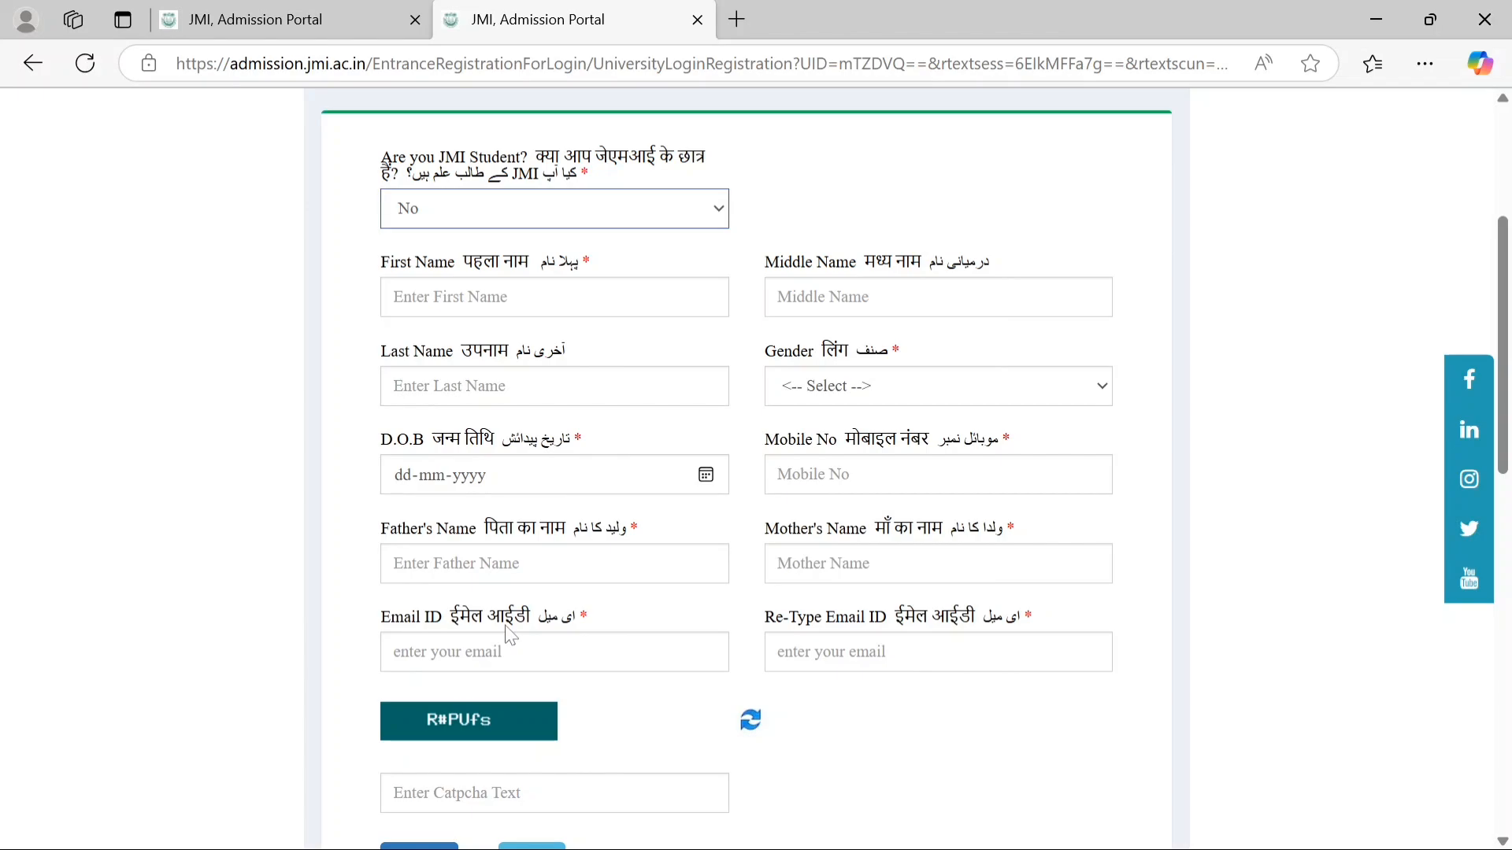
{"action": "scroll", "coordinate": [510, 635], "scroll_direction": "up", "scroll_amount": 1}
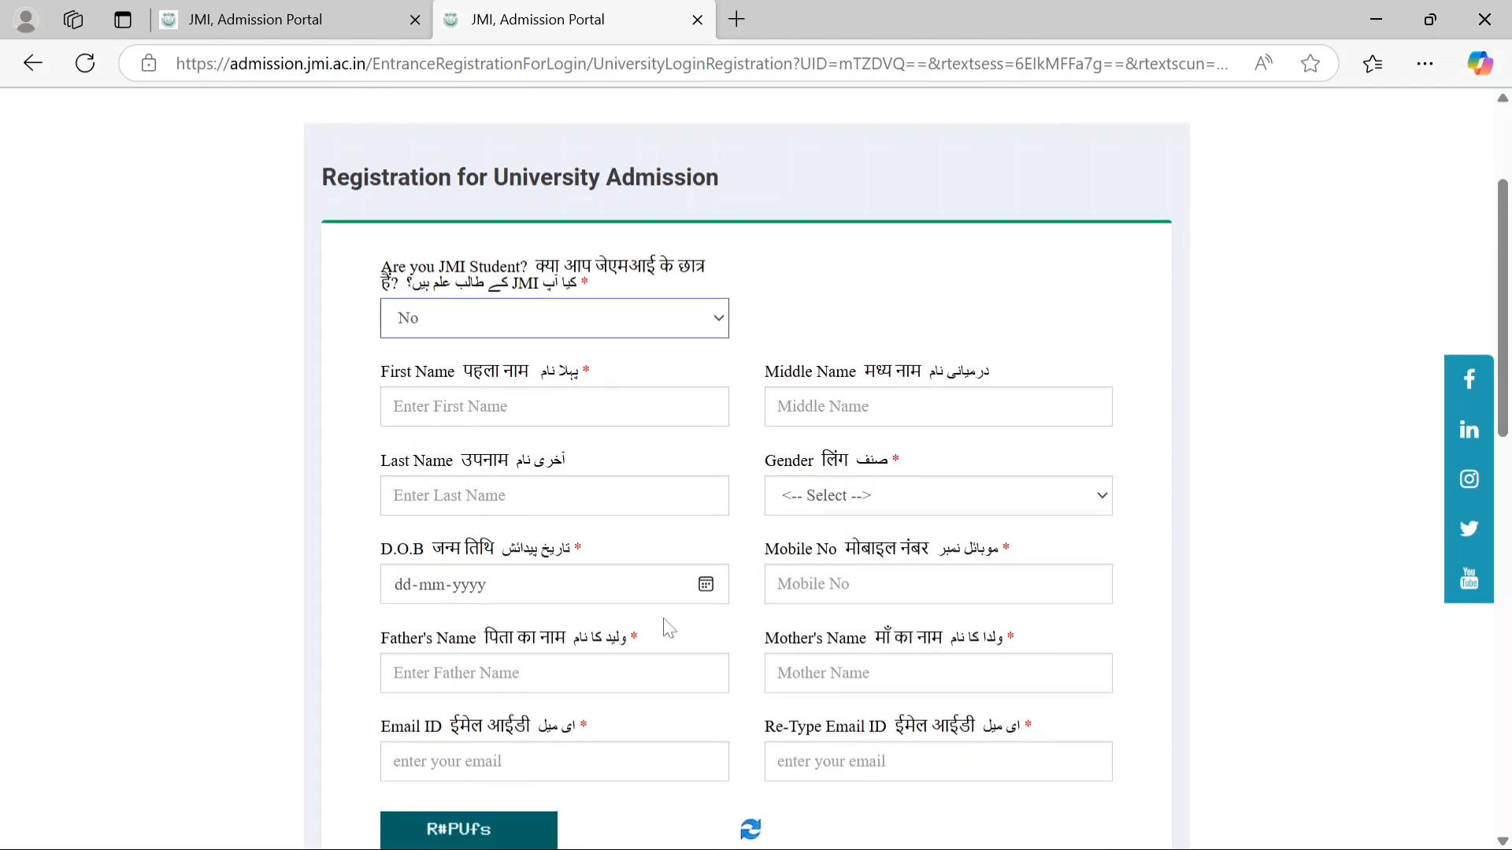
{"action": "scroll", "coordinate": [668, 623], "scroll_direction": "down", "scroll_amount": 1}
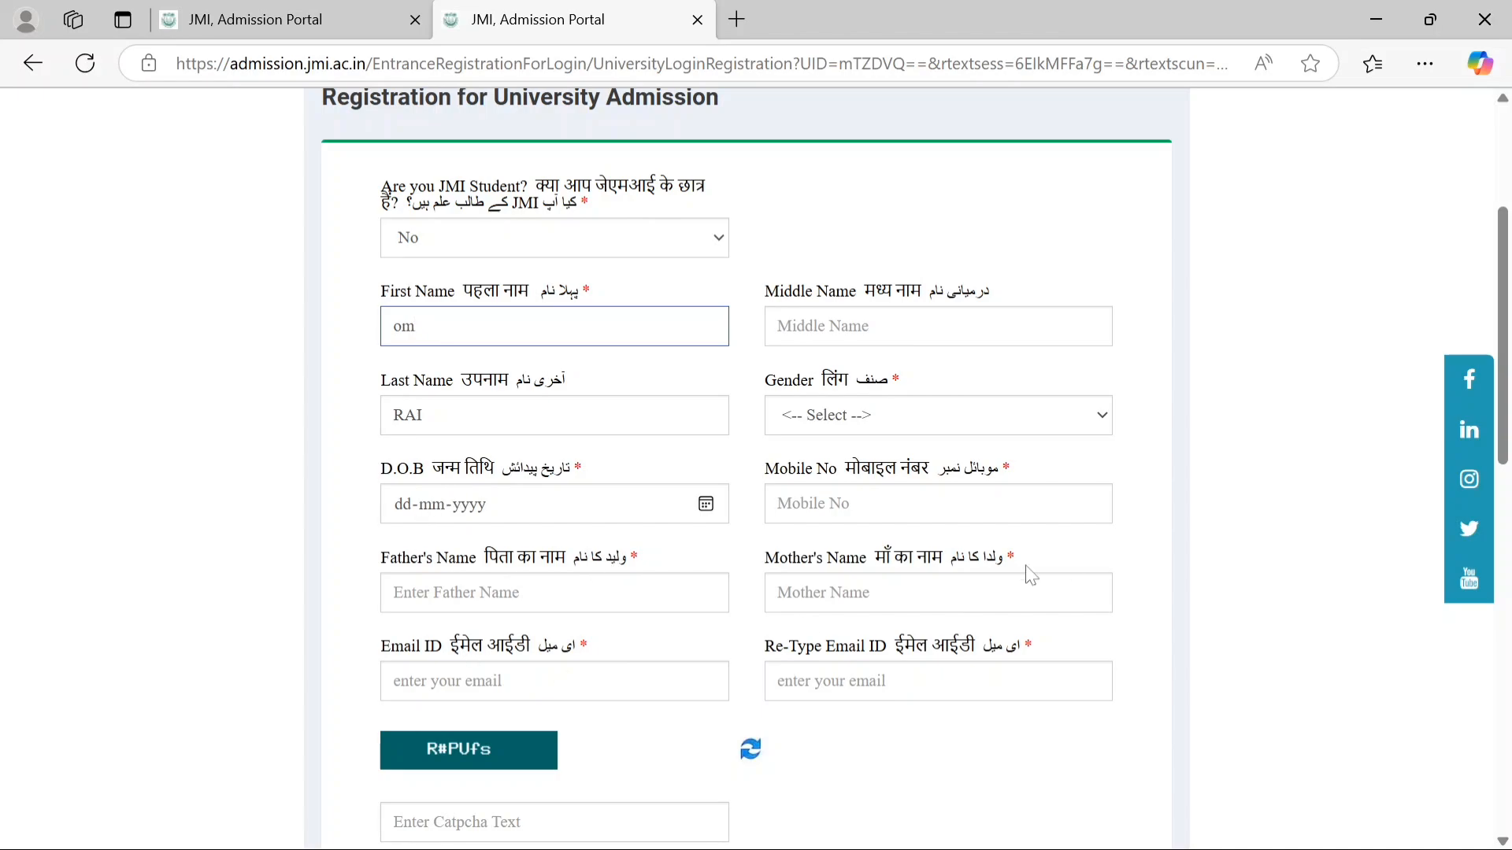
{"action": "scroll", "coordinate": [622, 752], "scroll_direction": "down", "scroll_amount": 1}
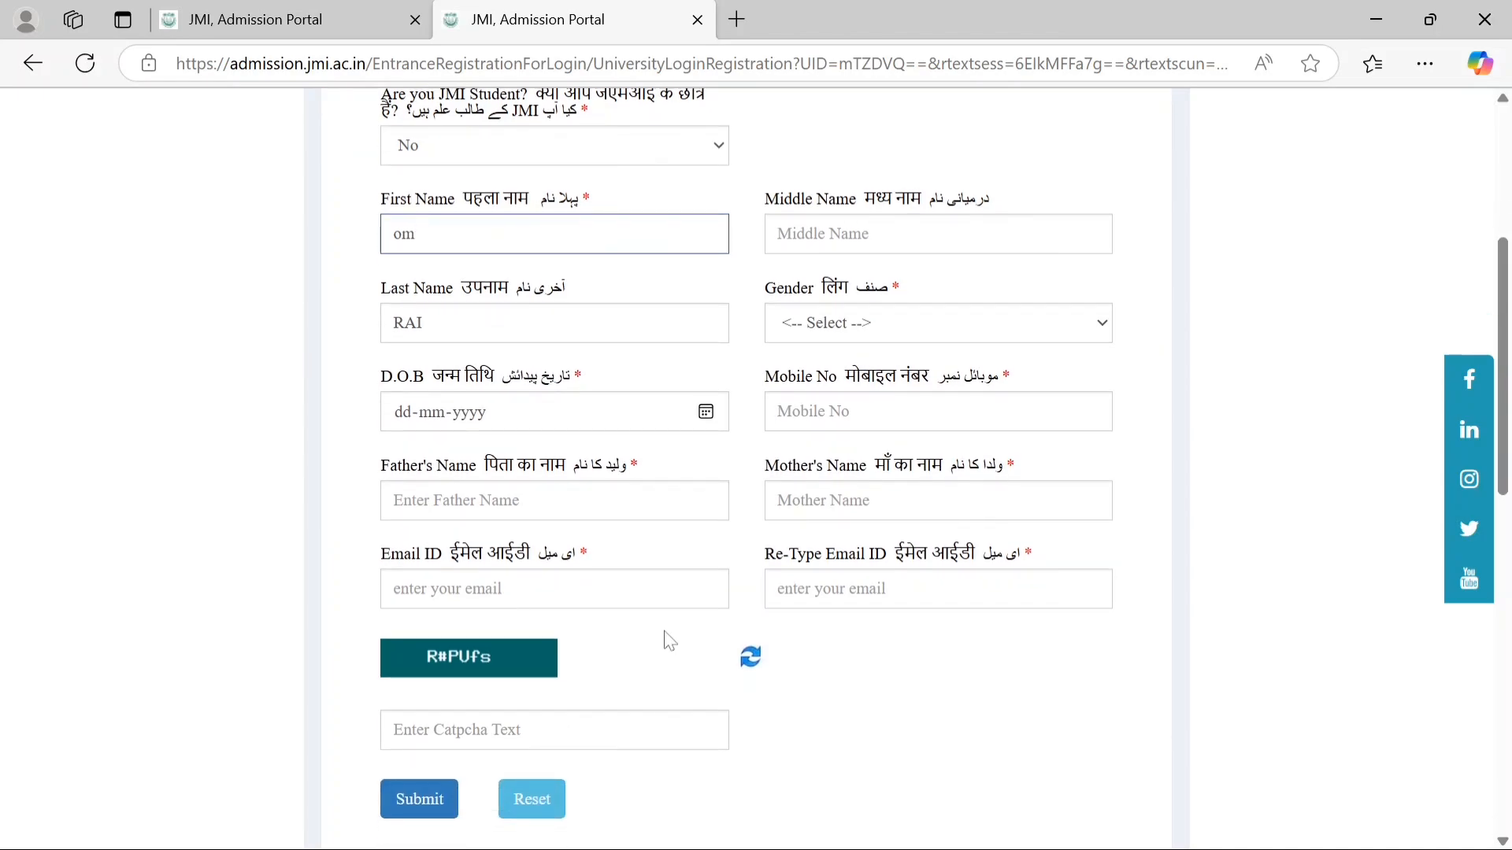
{"action": "scroll", "coordinate": [683, 389], "scroll_direction": "down", "scroll_amount": 1}
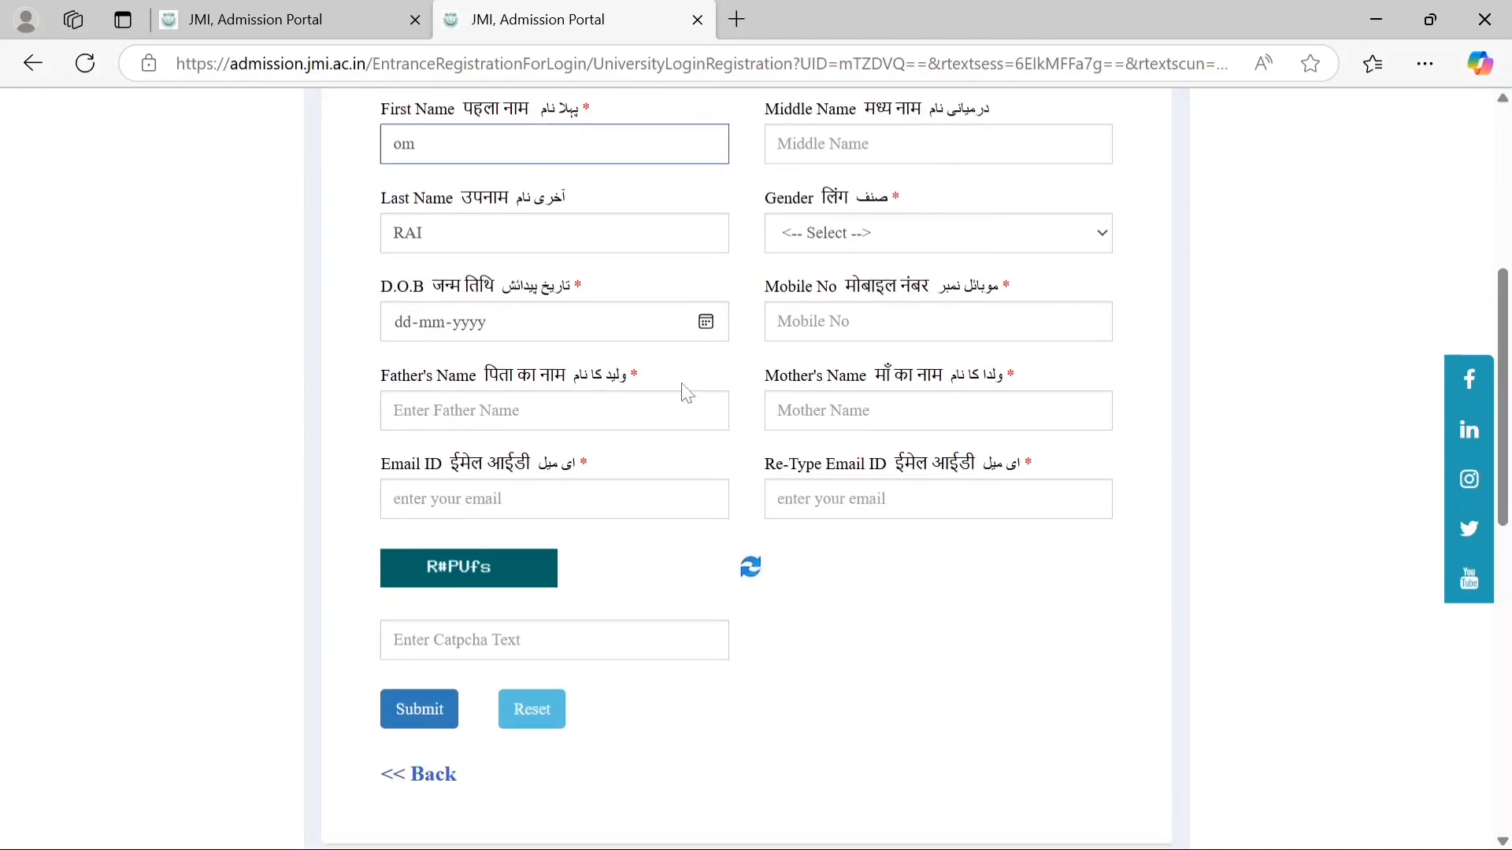
{"action": "scroll", "coordinate": [688, 392], "scroll_direction": "down", "scroll_amount": 1}
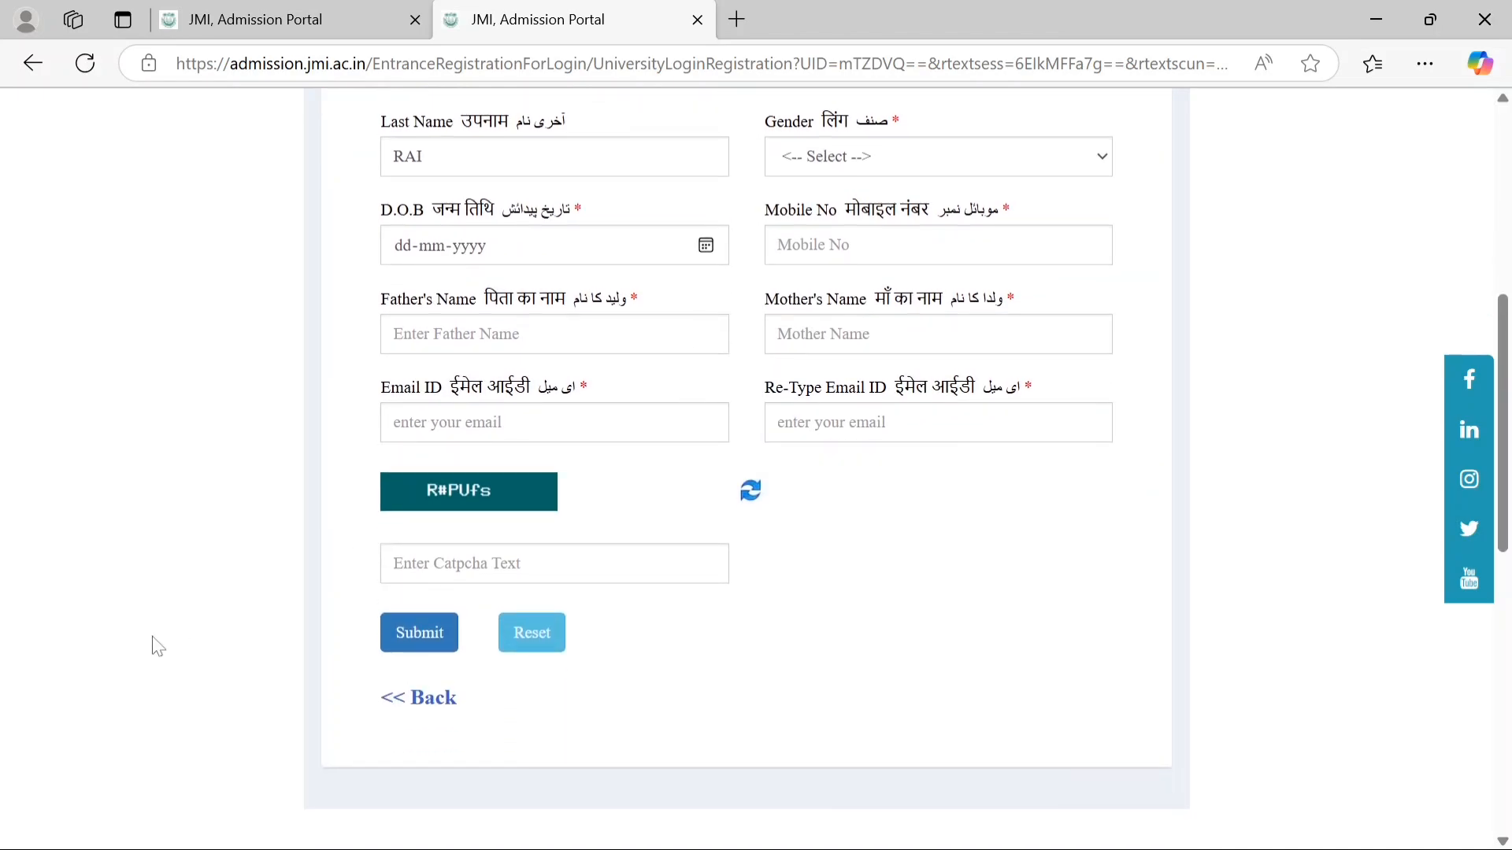
Submit the registration, then go back to the login page and open Activate Your Account.
{"action": "left_click", "coordinate": [432, 653]}
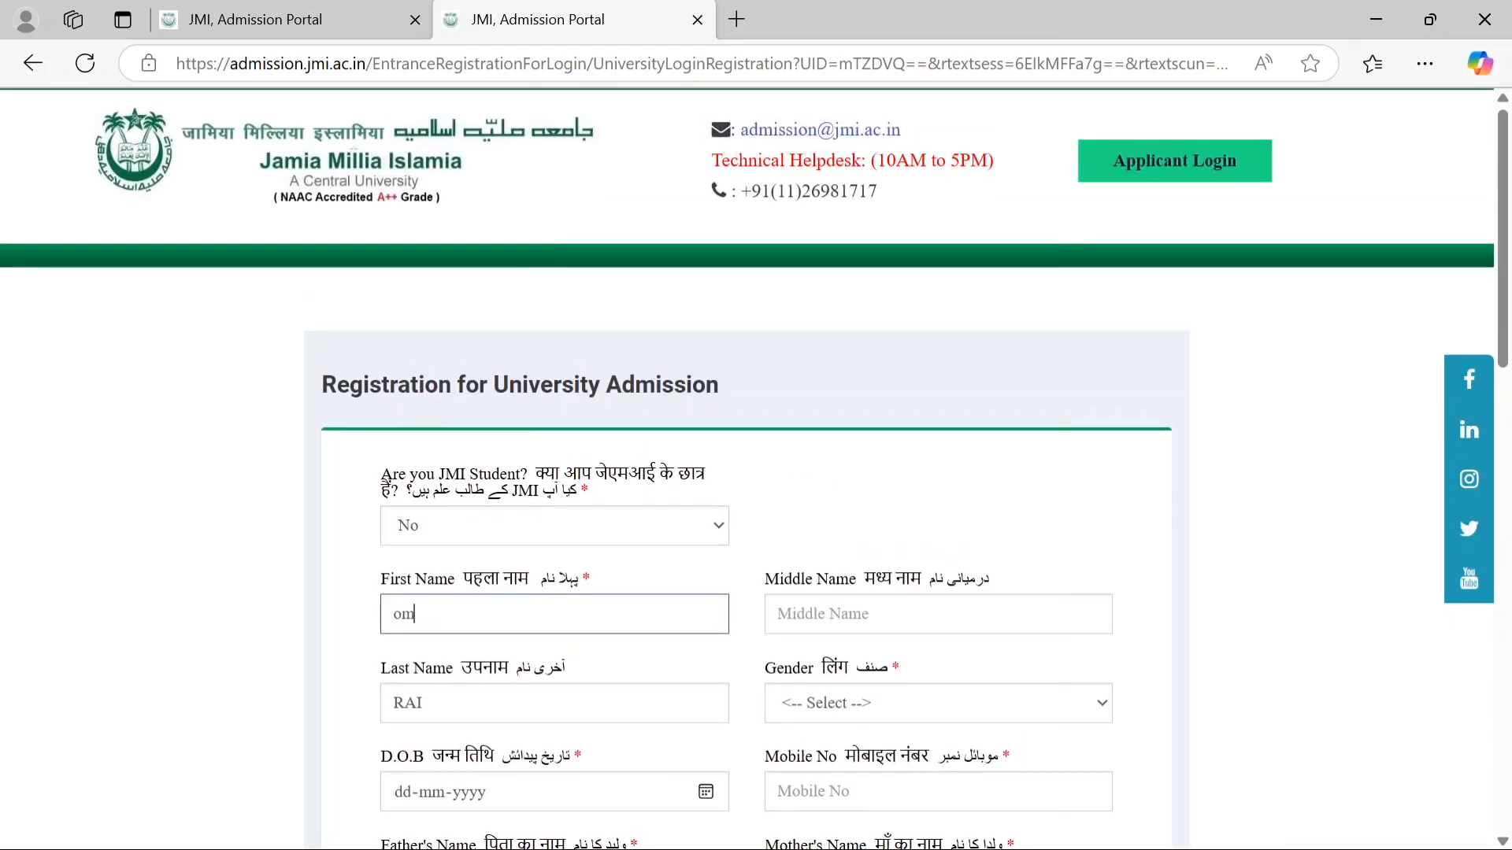
{"action": "scroll", "coordinate": [856, 384], "scroll_direction": "up", "scroll_amount": 1}
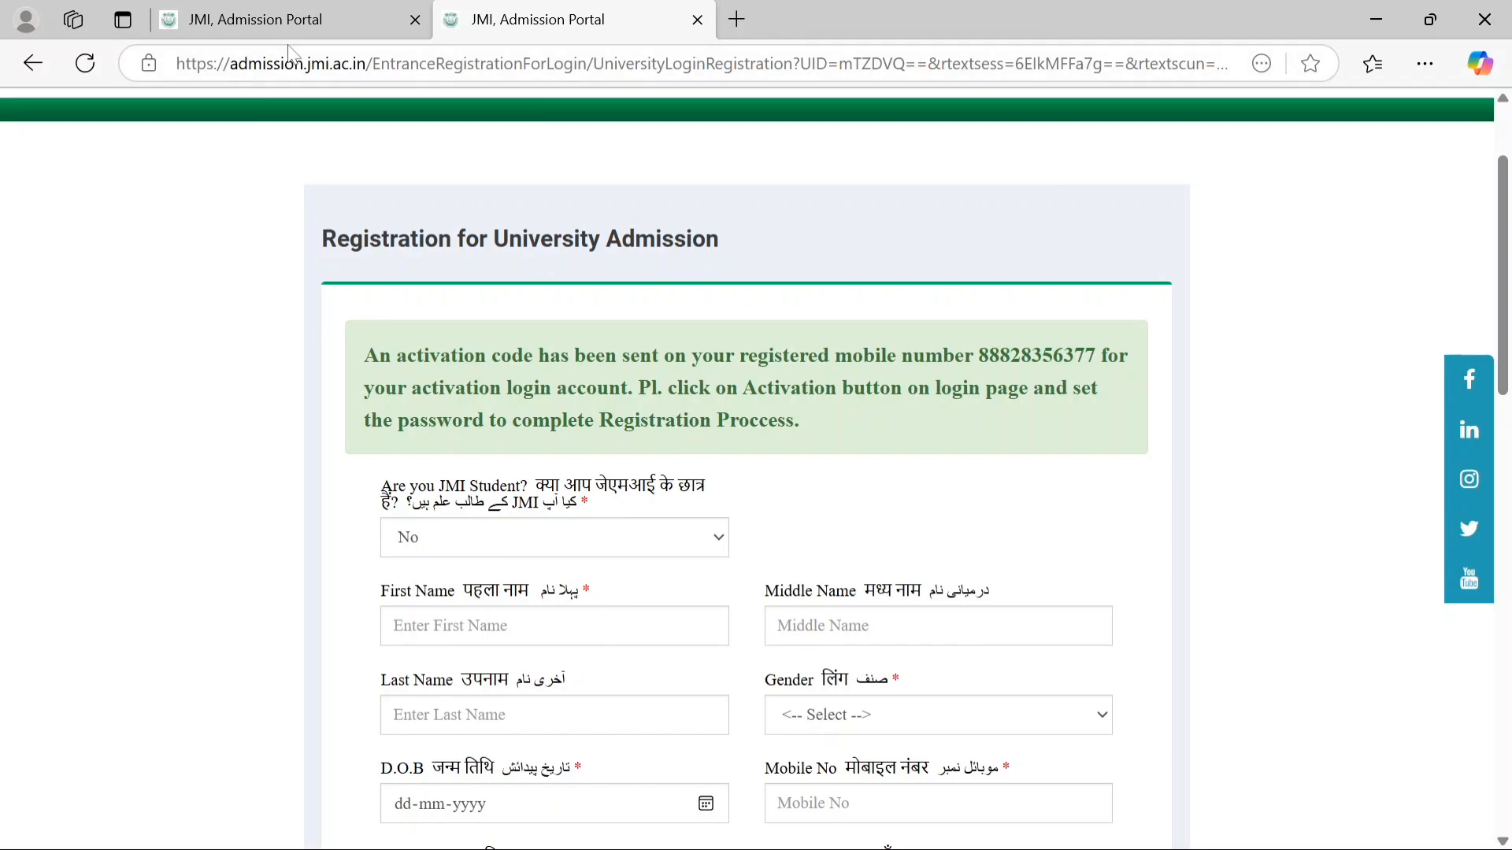
{"action": "left_click", "coordinate": [32, 63]}
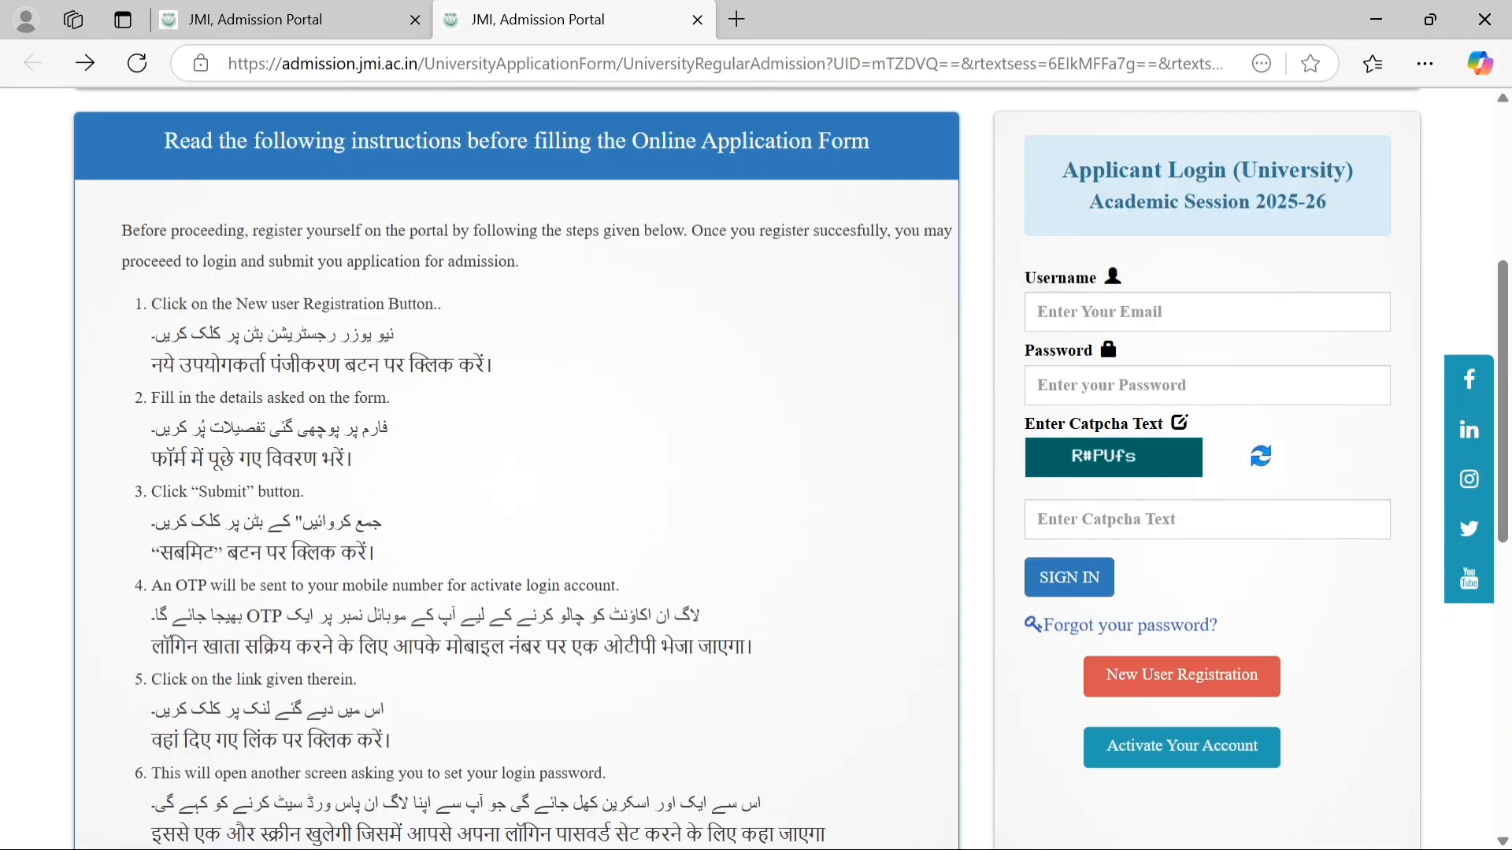
{"action": "left_click", "coordinate": [1200, 749]}
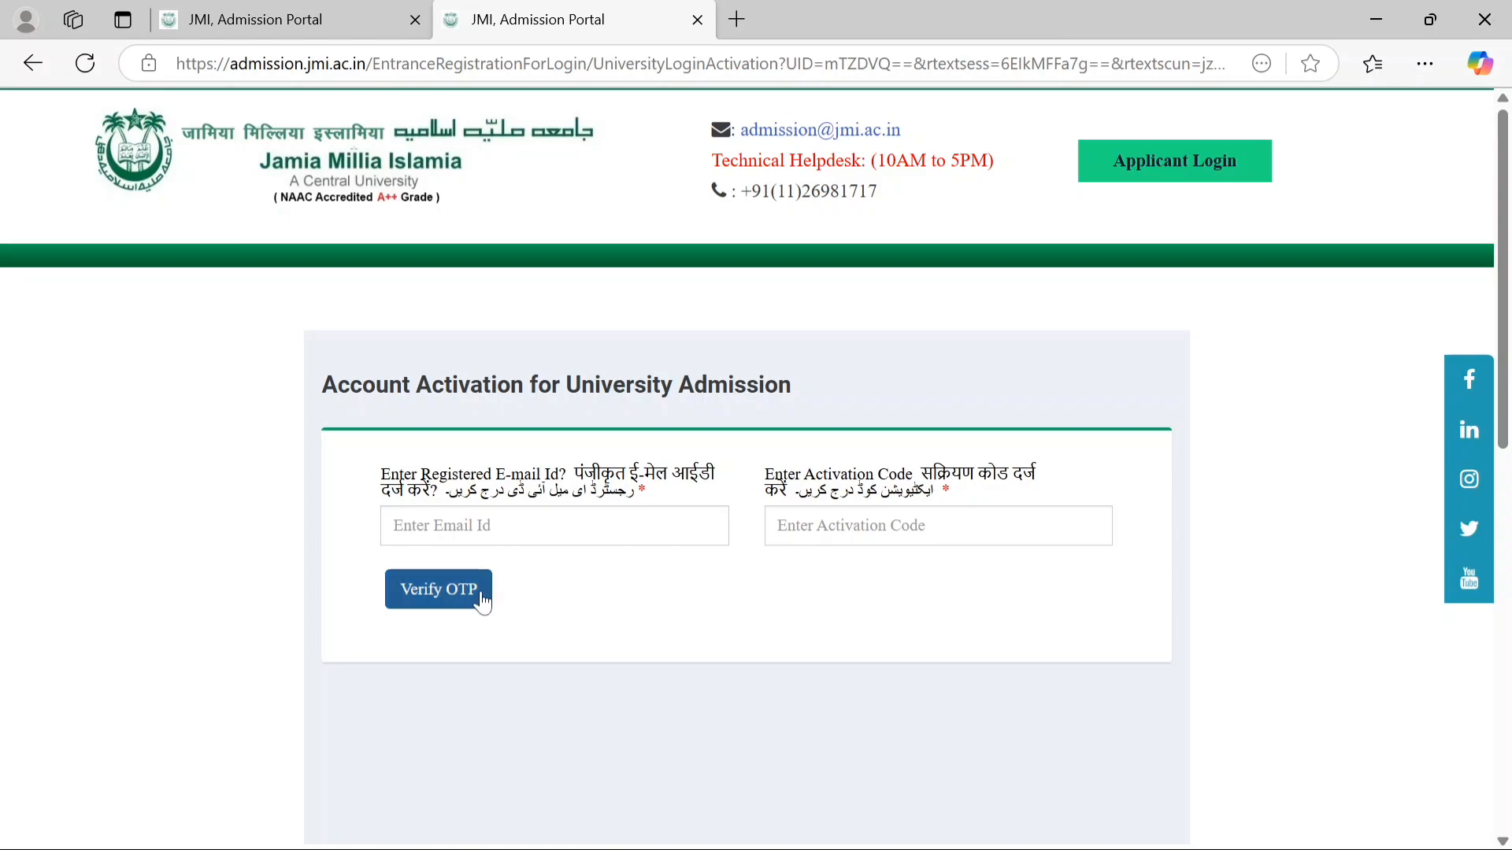
Verify the registered e-mail and enter the new account password in both password fields.
{"action": "left_click", "coordinate": [551, 528]}
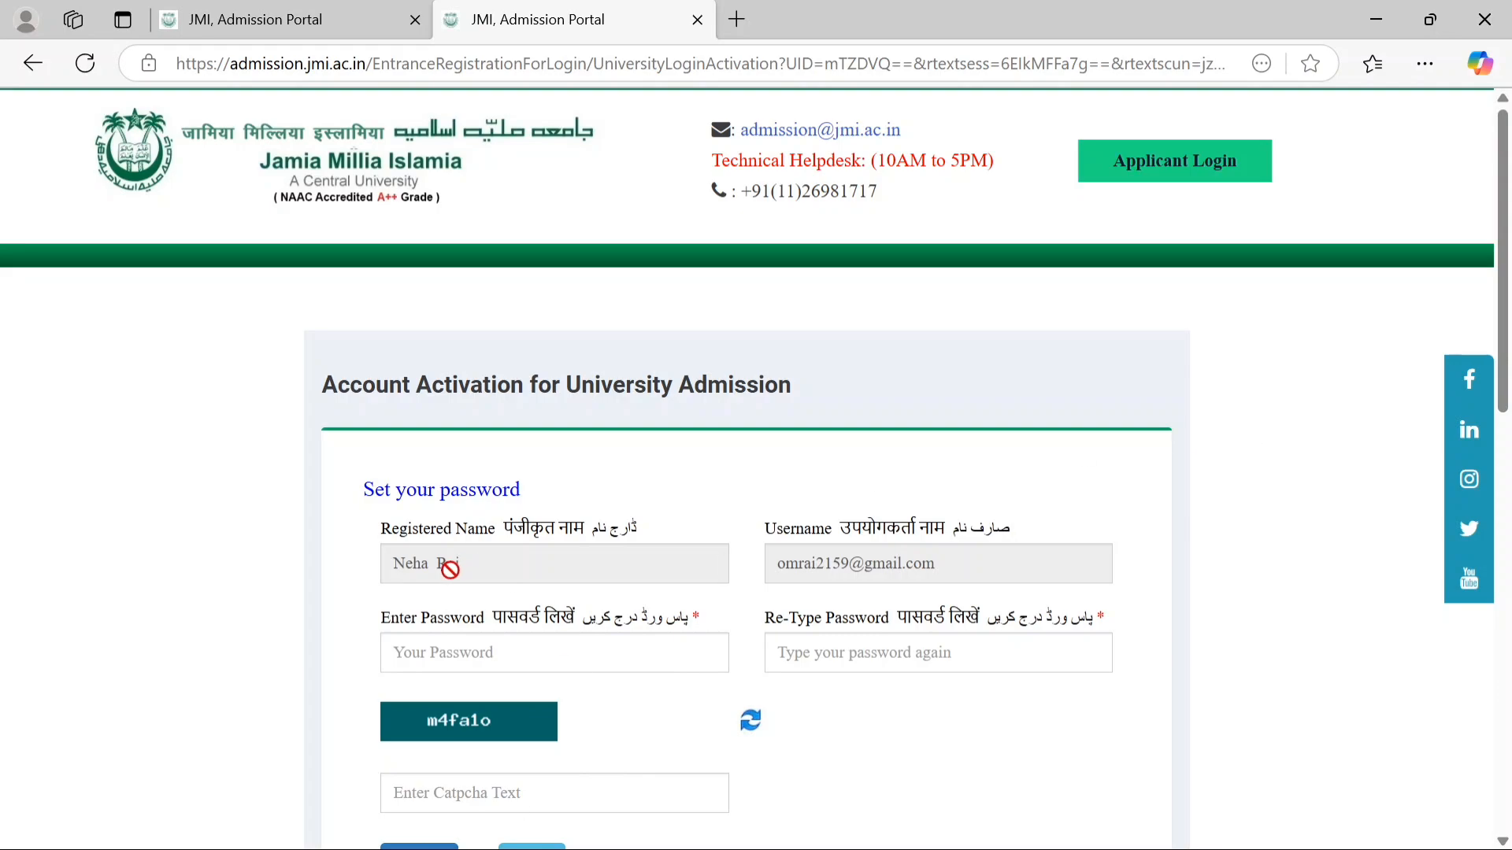
{"action": "left_click", "coordinate": [441, 653]}
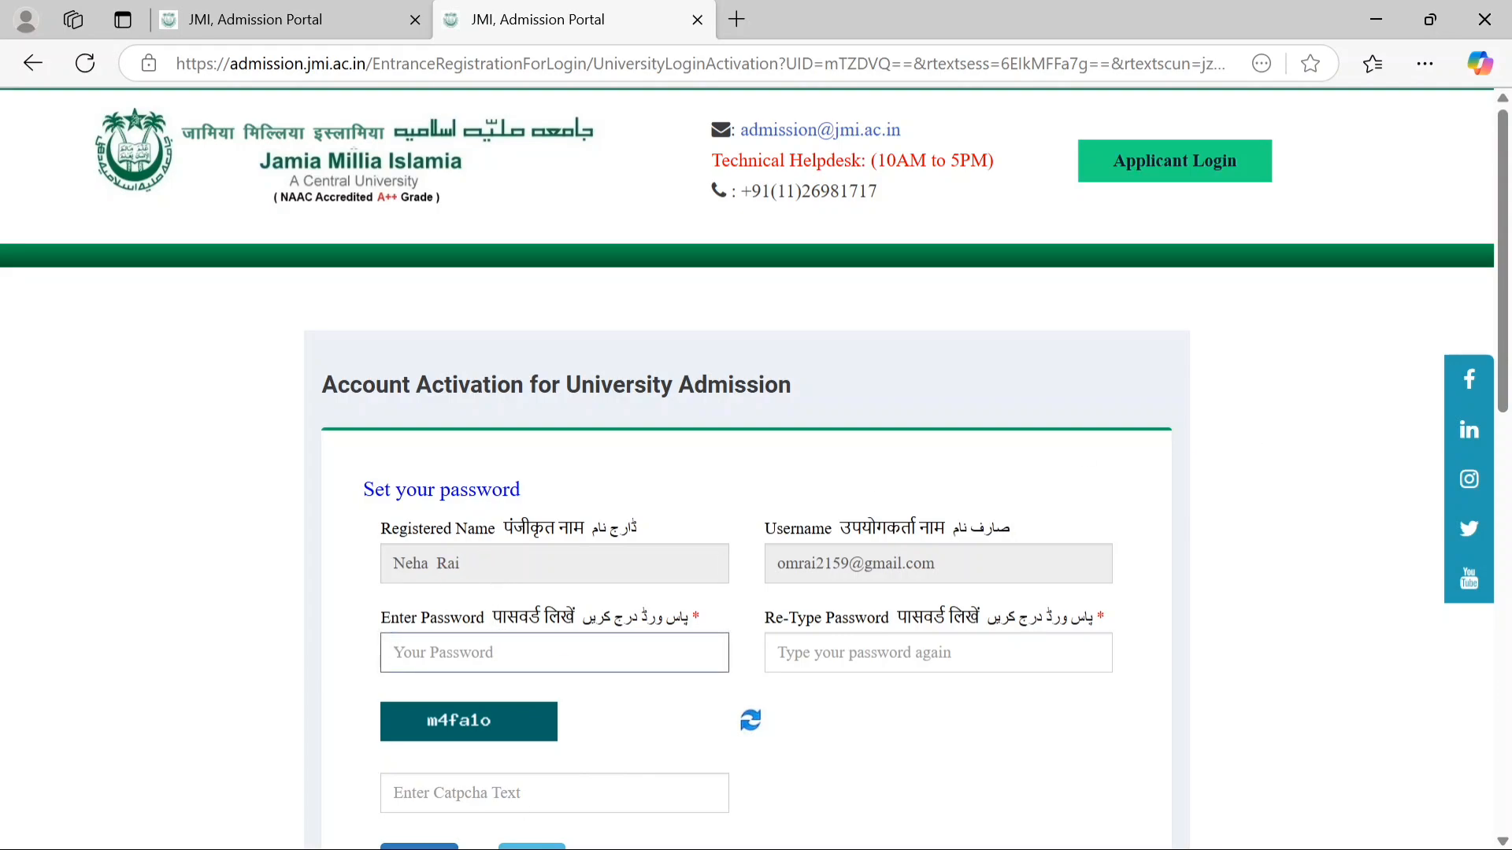
{"action": "type", "text": "•"}
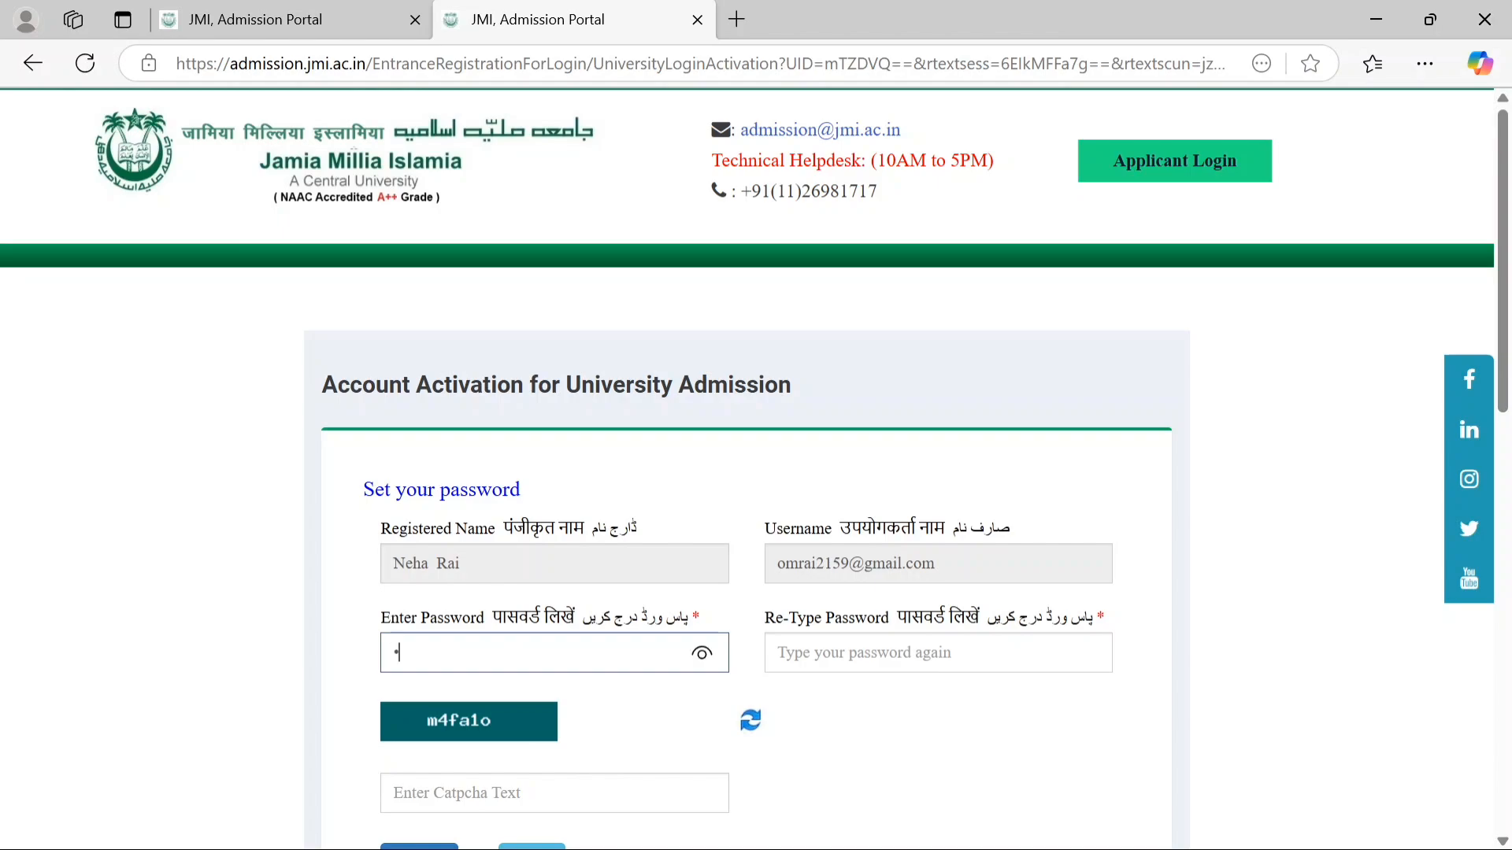
{"action": "left_click", "coordinate": [701, 654]}
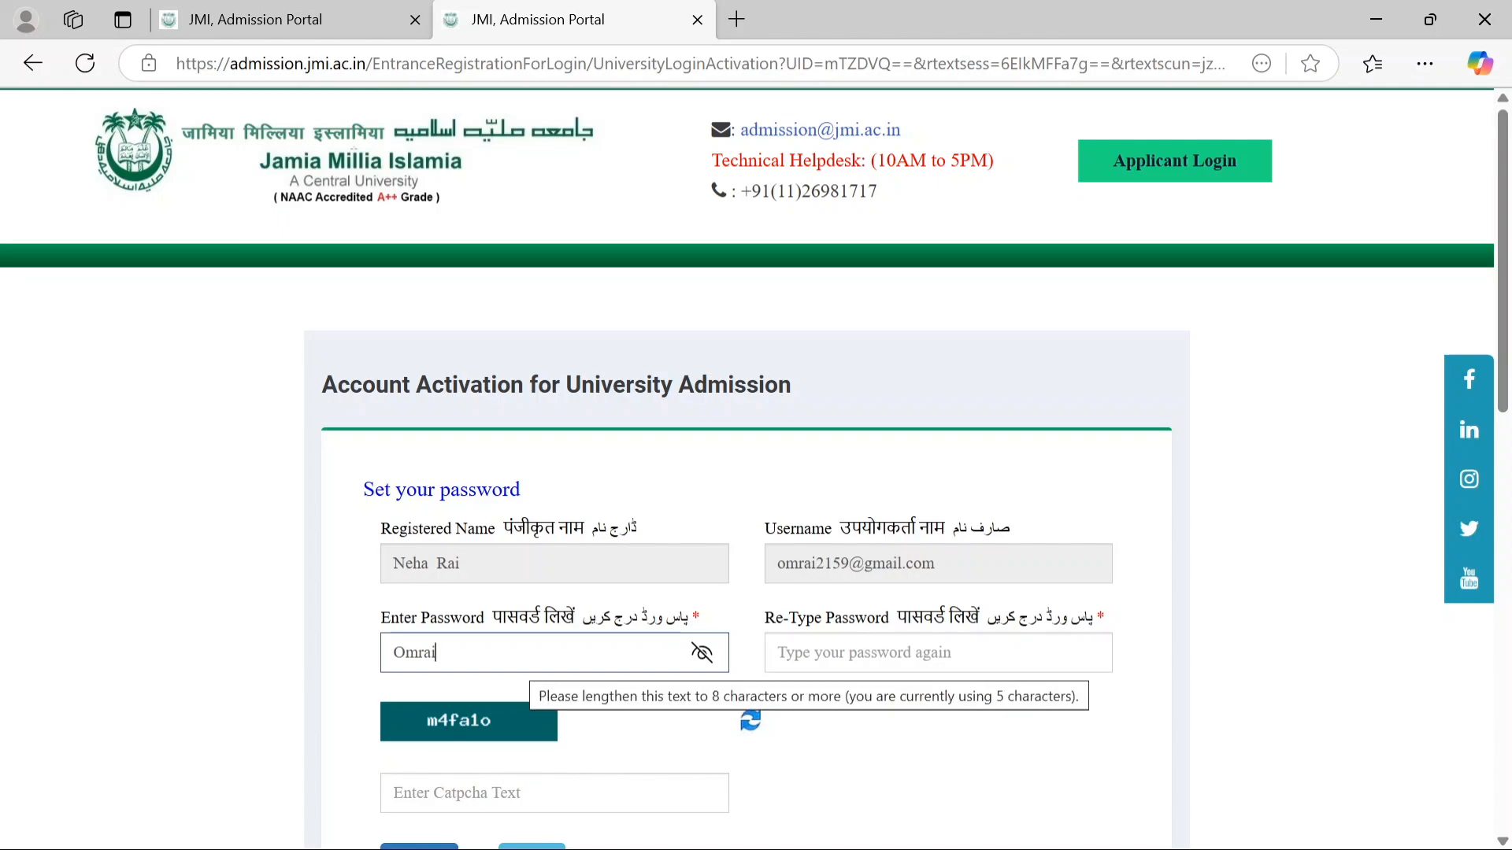
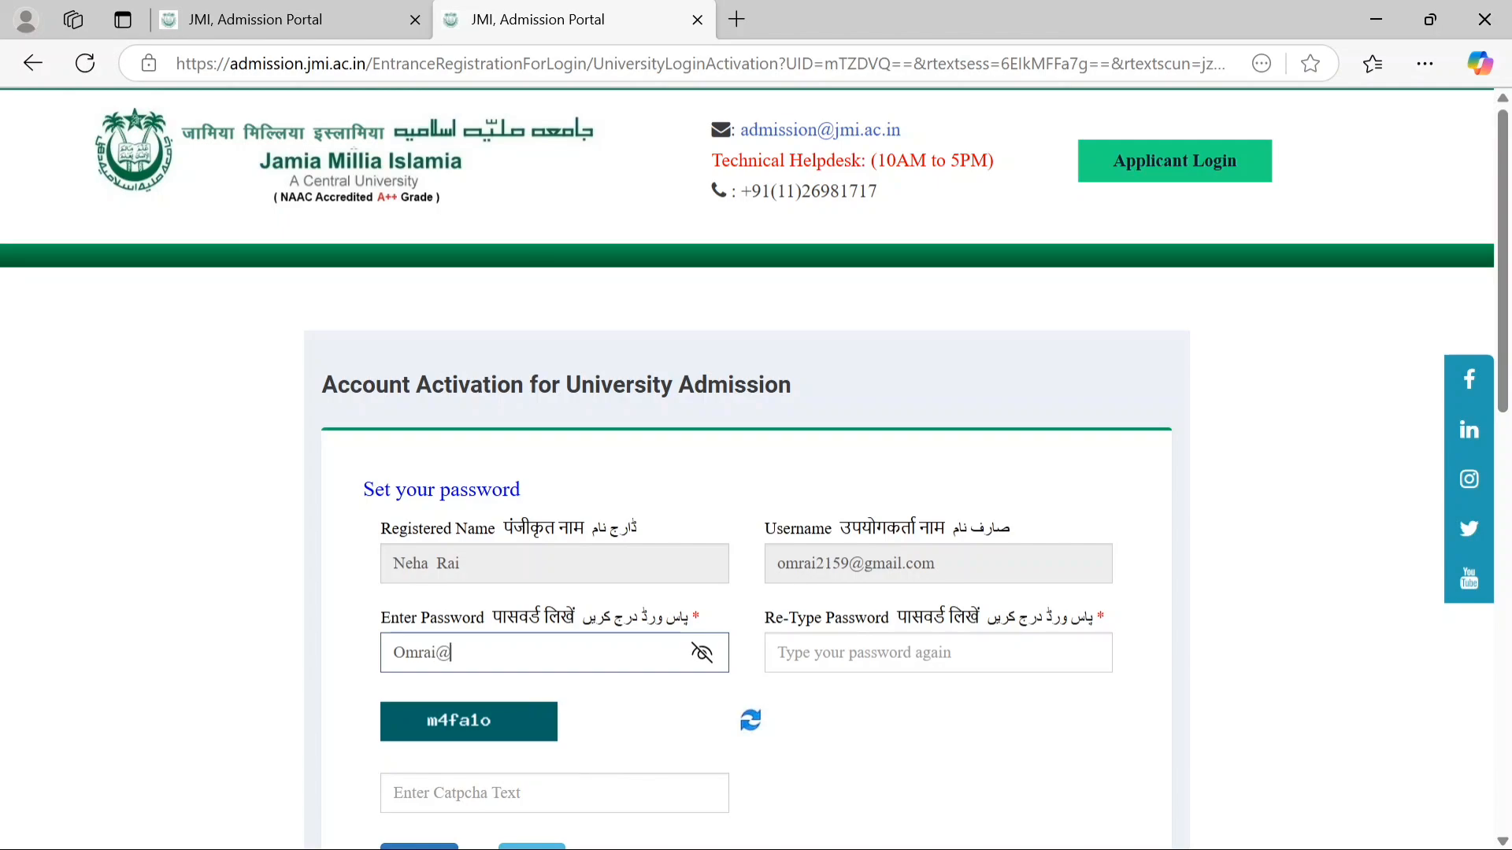
{"action": "left_click", "coordinate": [937, 653]}
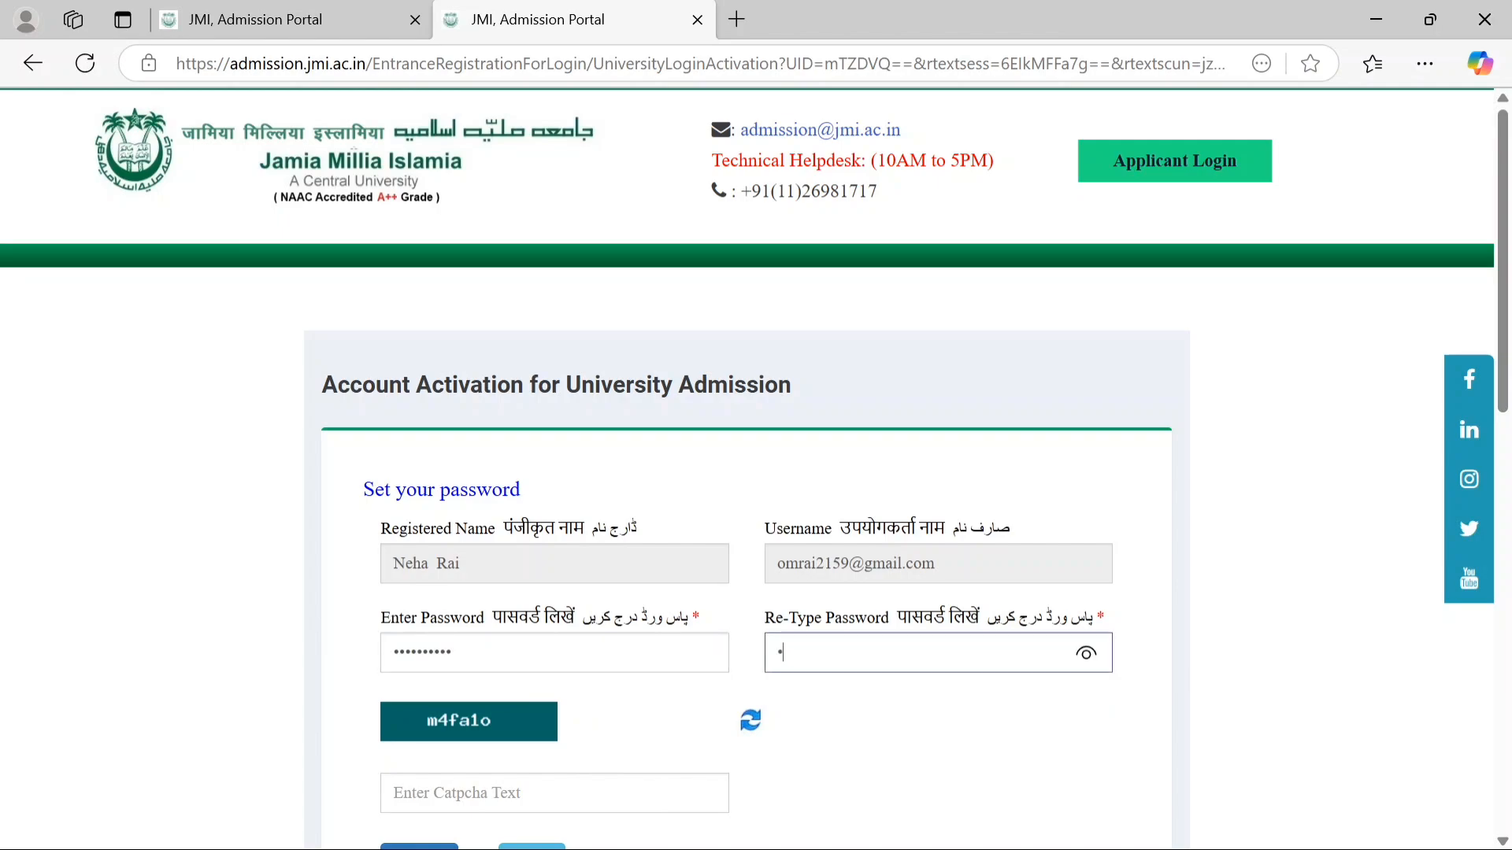
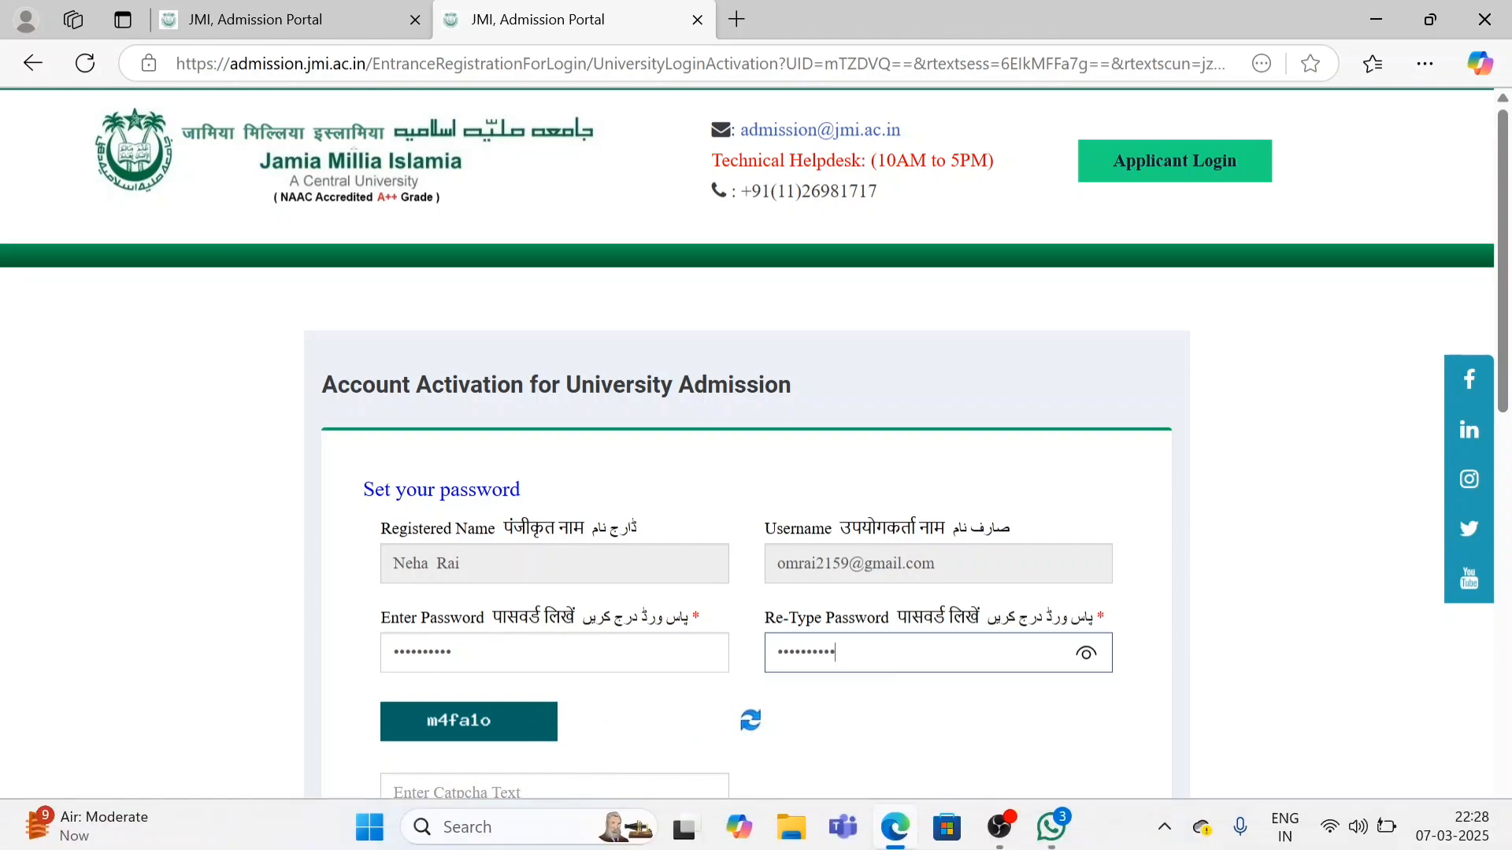
Enter the captcha text and submit to activate the account.
{"action": "left_click", "coordinate": [554, 785]}
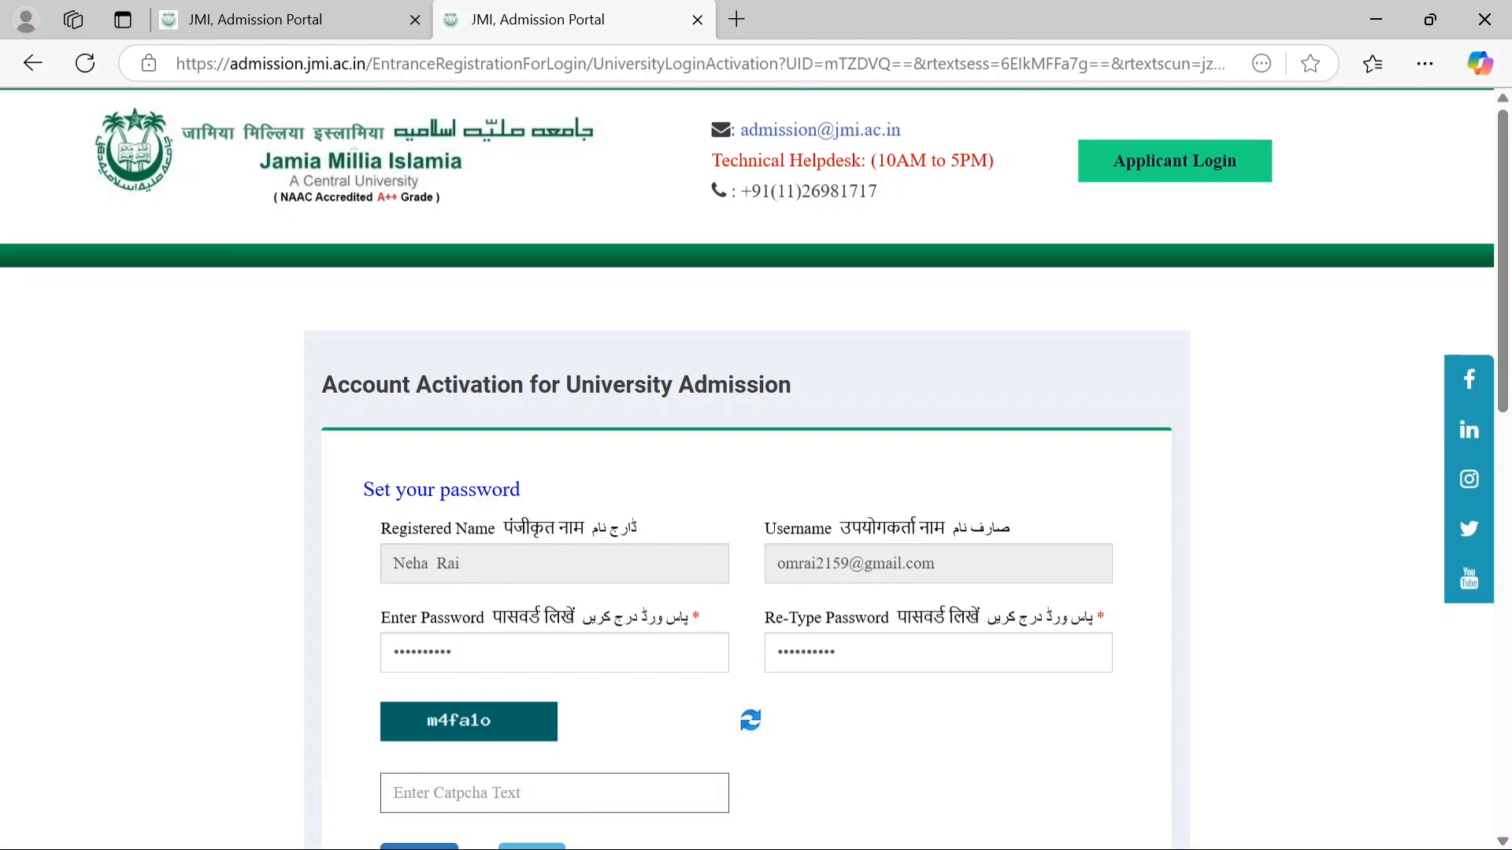
{"action": "type", "text": "m"}
{"action": "type", "text": "43"}
{"action": "key", "text": "BackSpace"}
{"action": "type", "text": "falo"}
{"action": "key", "text": "Return"}
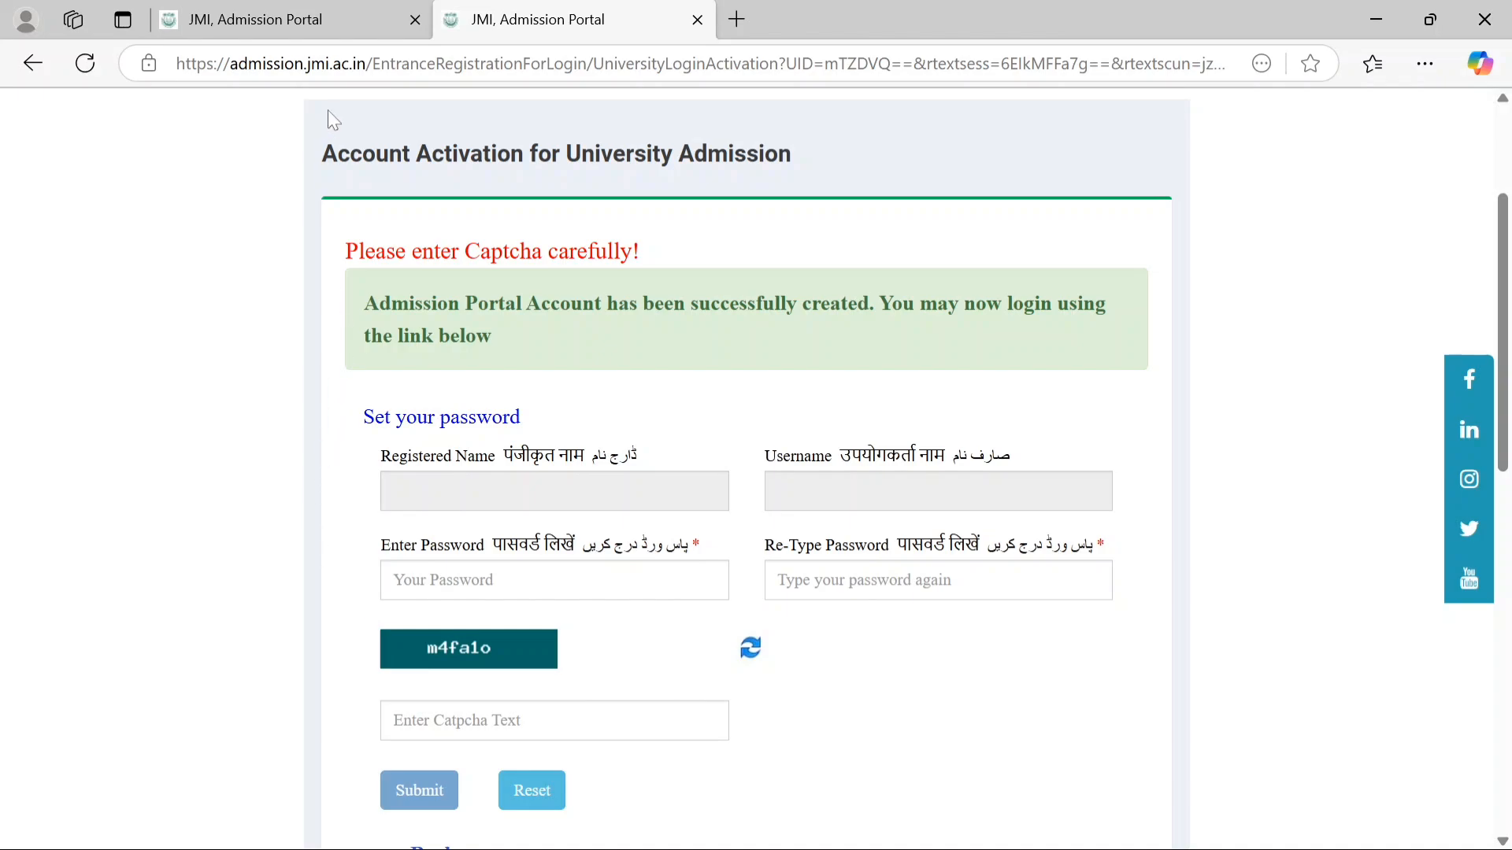
Return to the applicant login page and sign in with the saved username.
{"action": "left_click", "coordinate": [289, 19]}
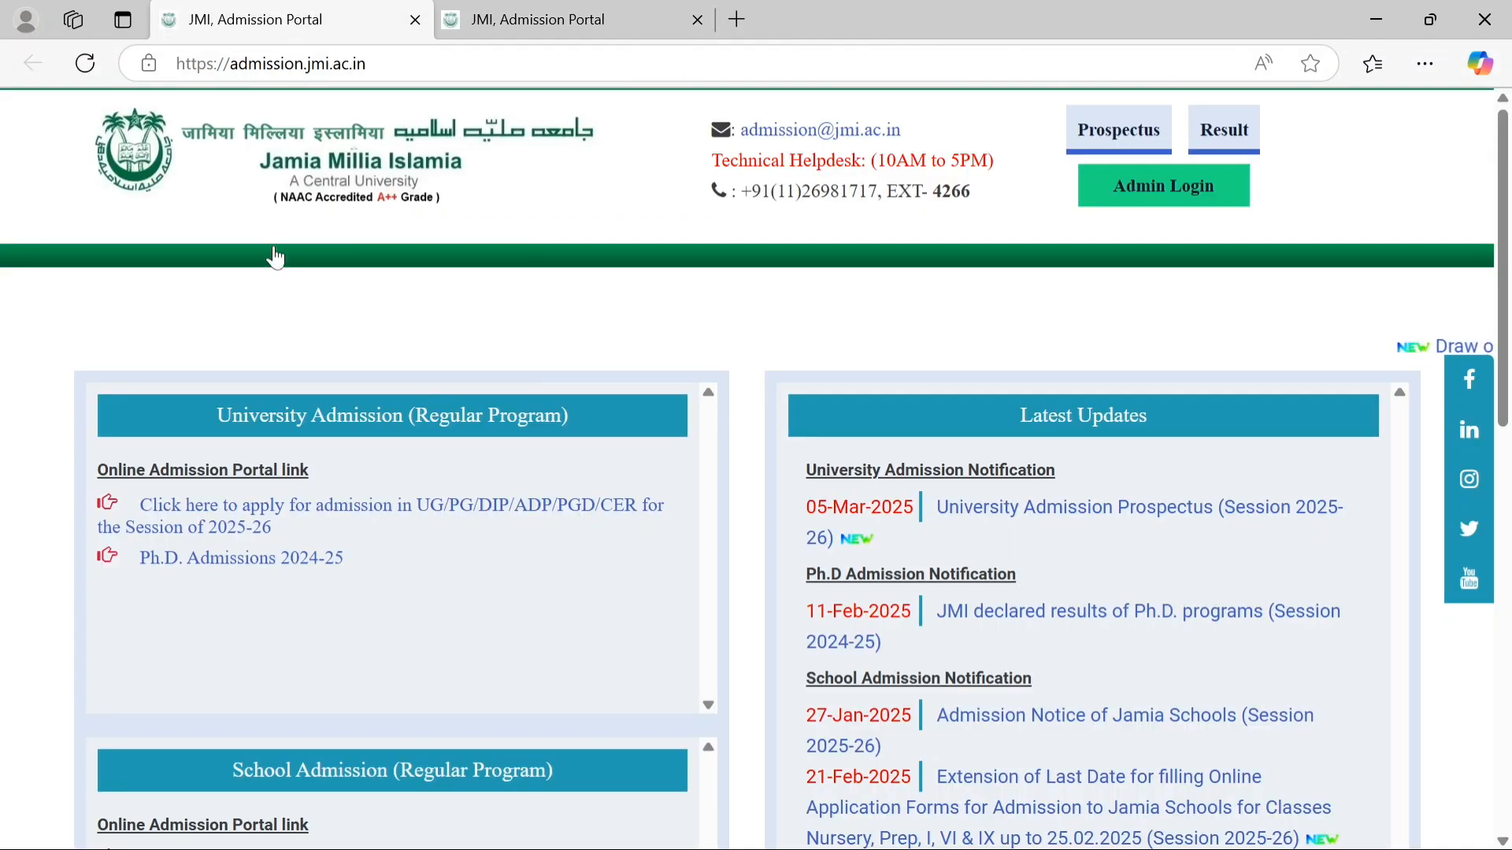
{"action": "left_click", "coordinate": [517, 33]}
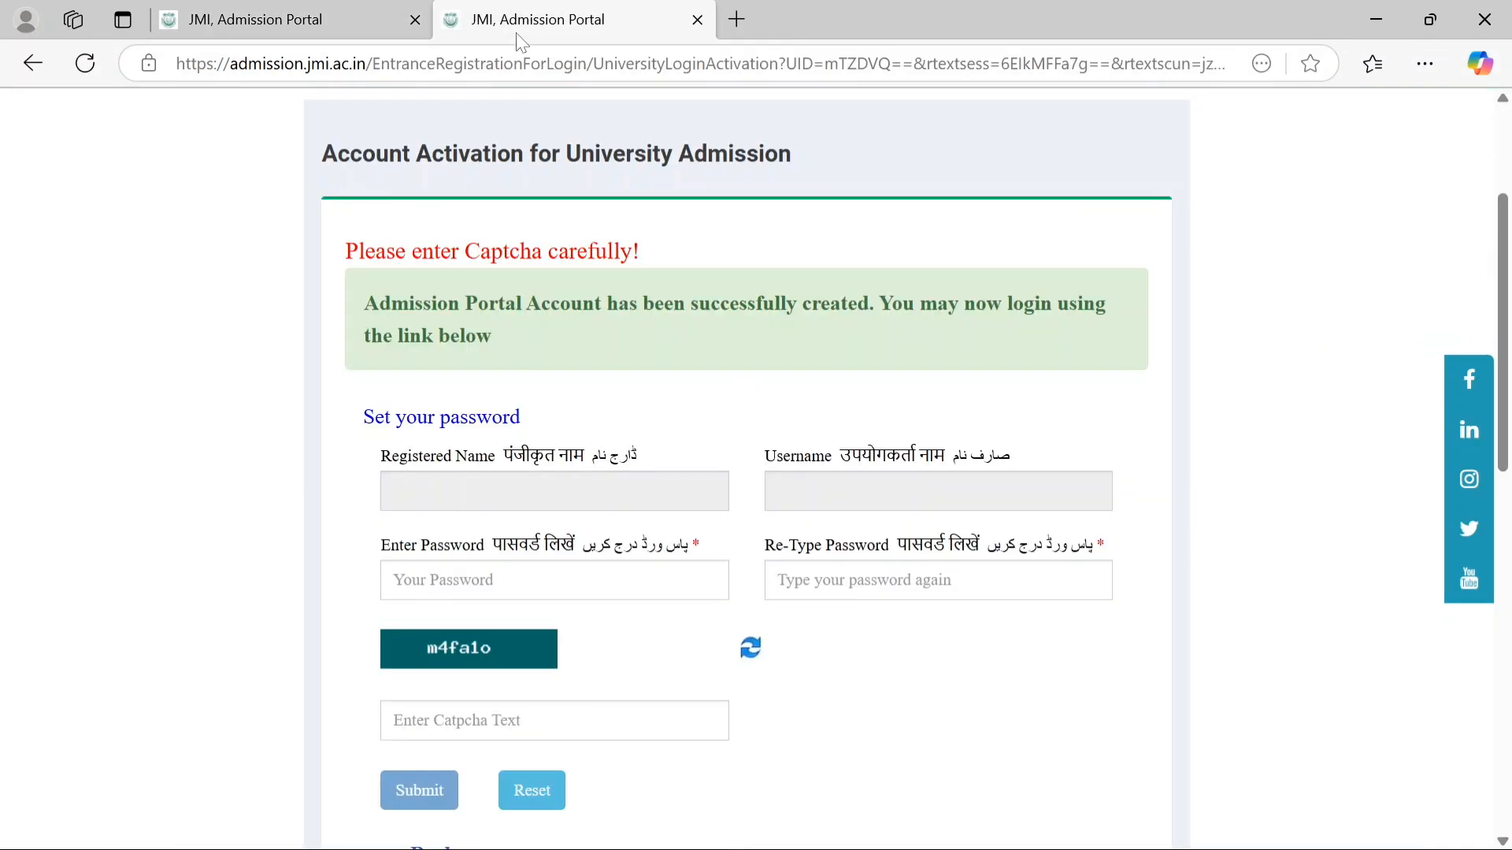
{"action": "left_click", "coordinate": [44, 64]}
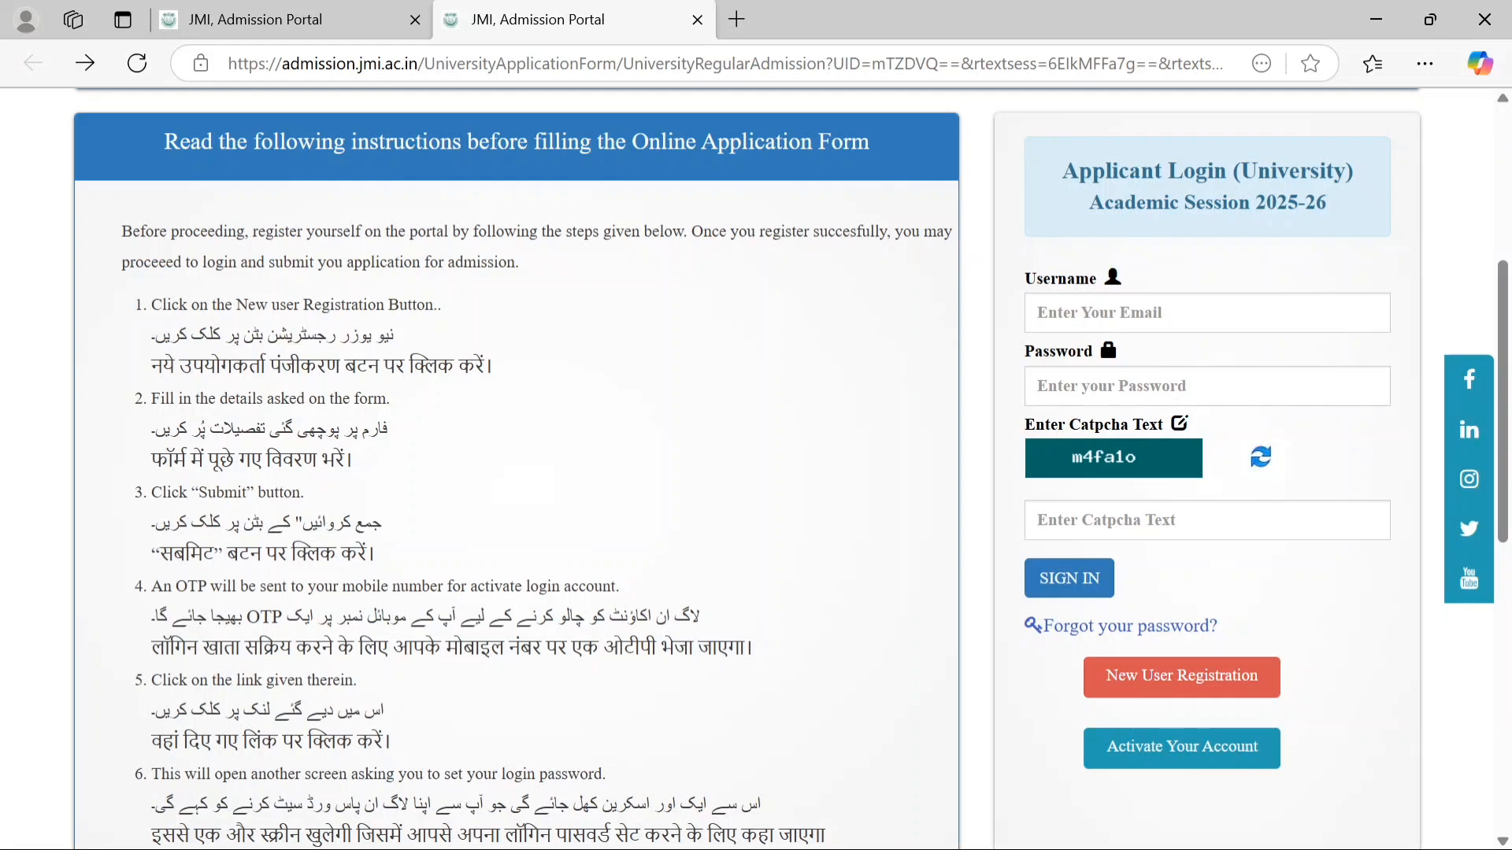
{"action": "left_click", "coordinate": [1141, 313]}
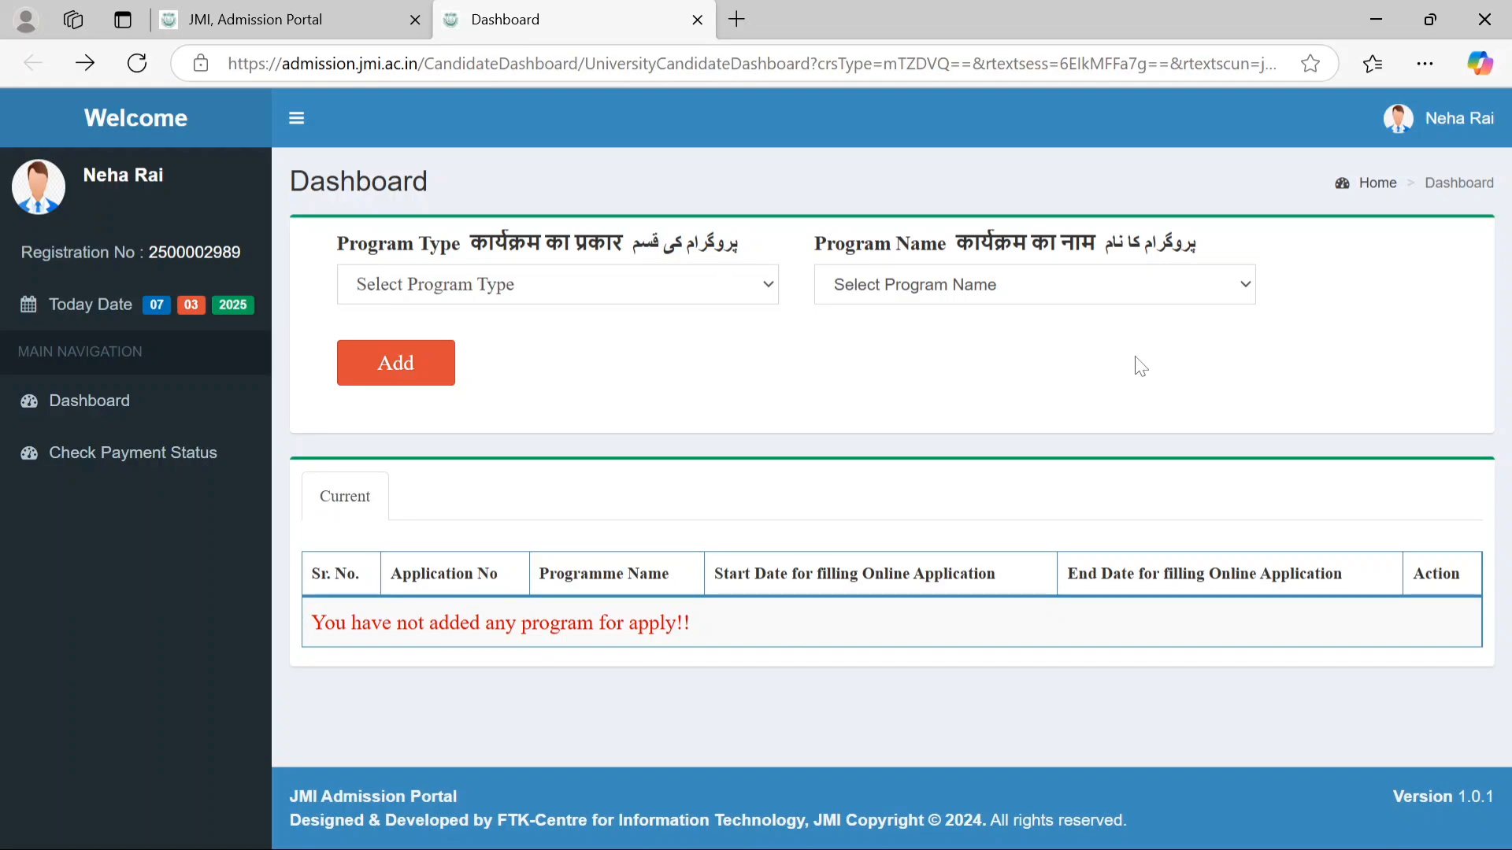
Add the Bachelors programme B.B.A. | B.Com. (Hons) and confirm both alerts.
{"action": "left_click", "coordinate": [467, 285]}
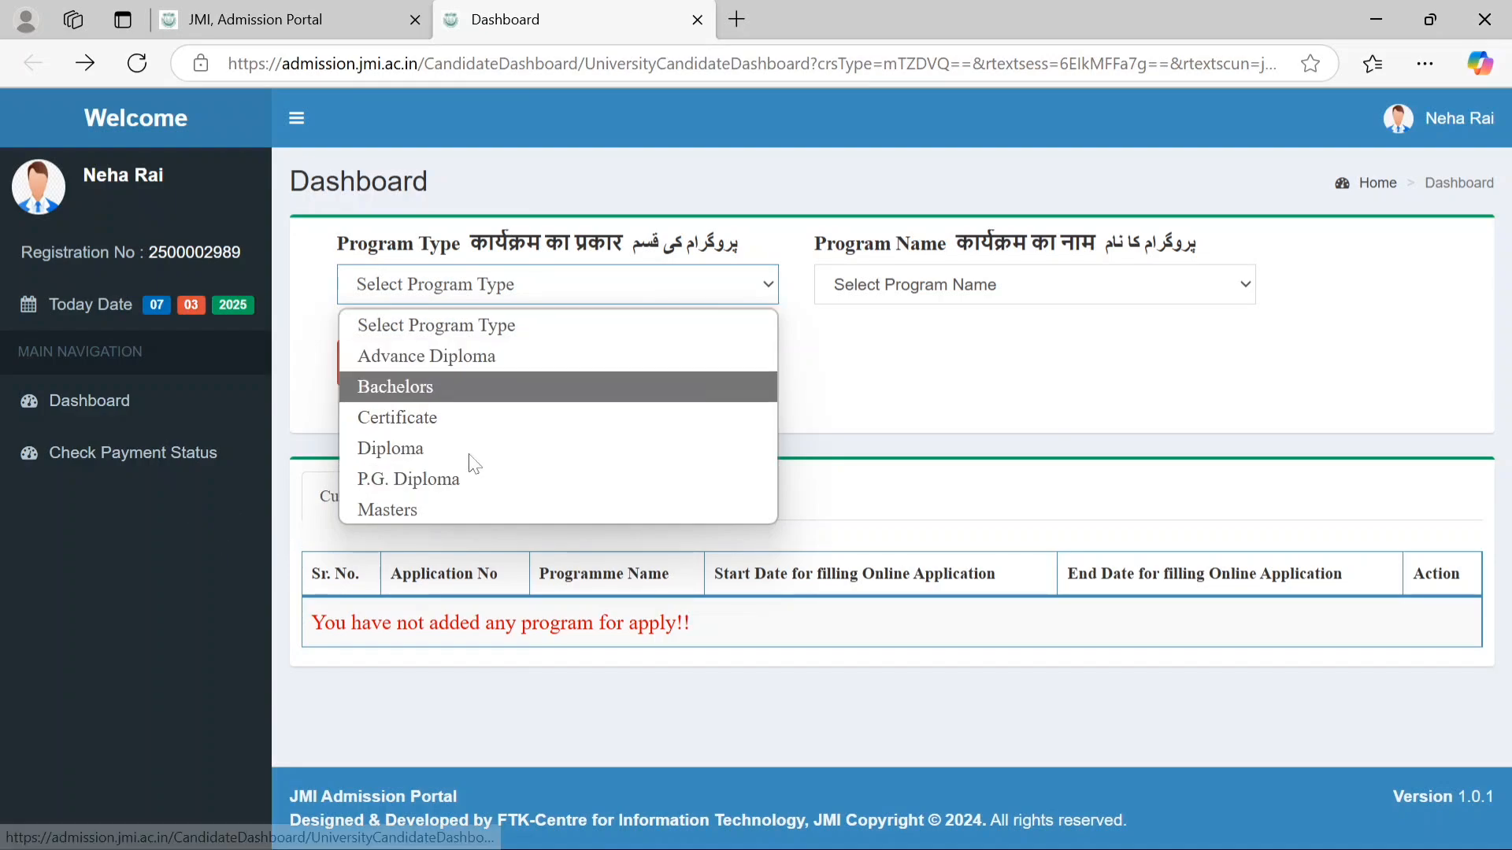
{"action": "left_click", "coordinate": [440, 389]}
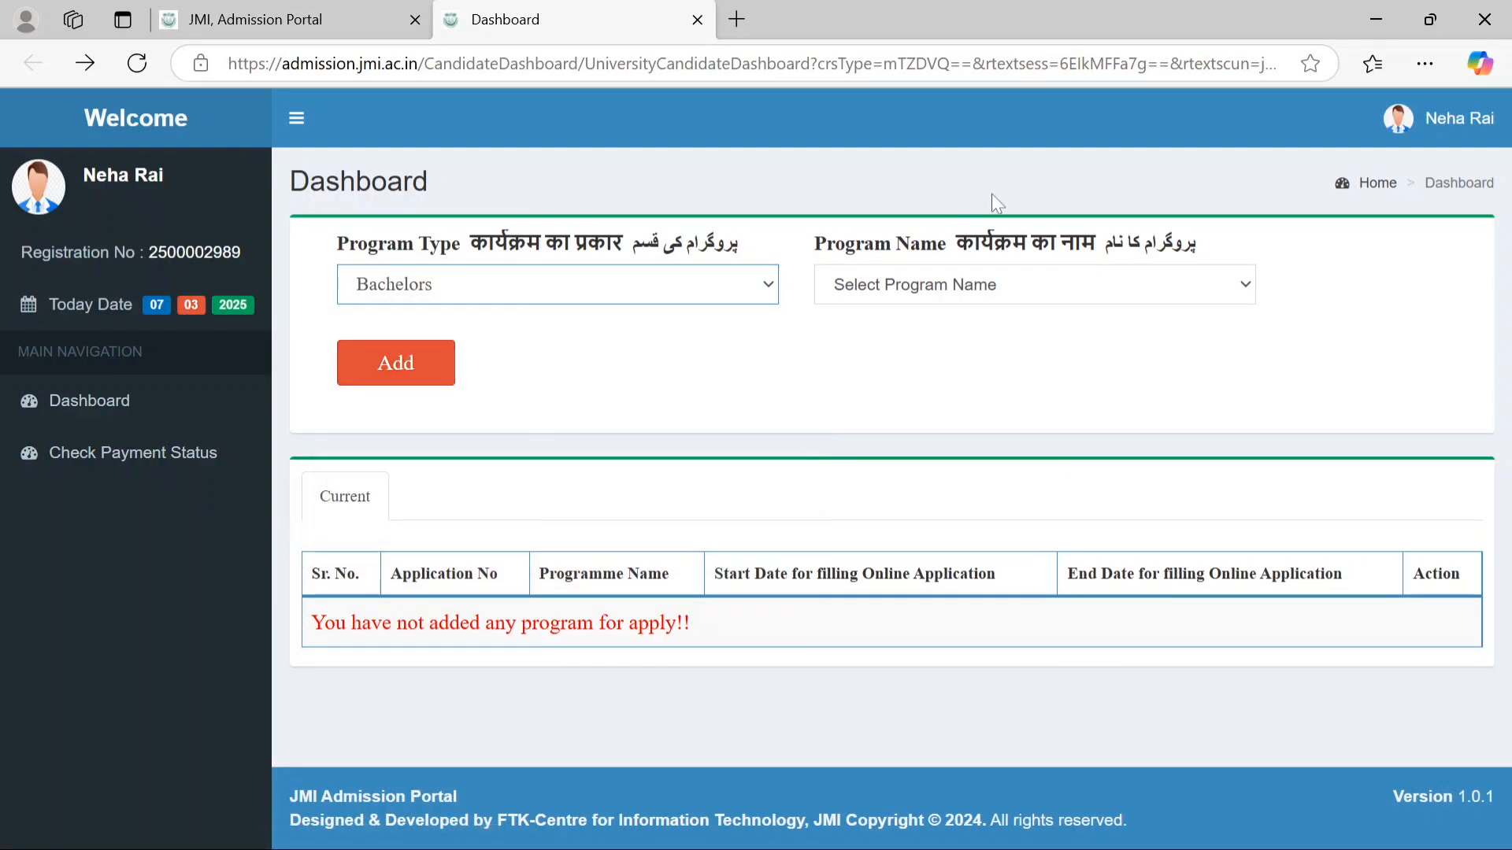
{"action": "left_click", "coordinate": [1000, 291]}
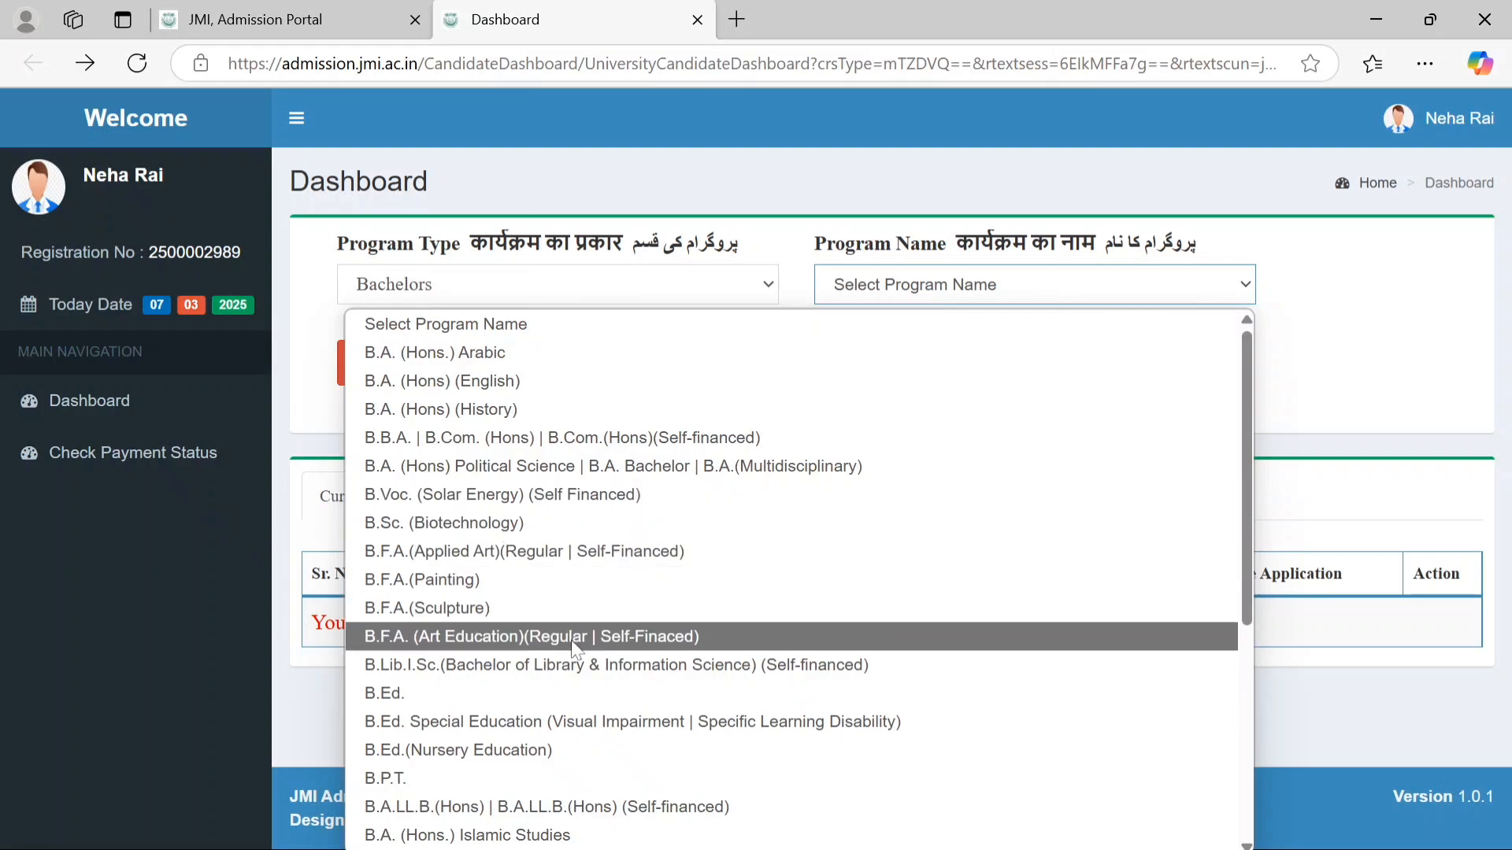
{"action": "scroll", "coordinate": [569, 691], "scroll_direction": "down", "scroll_amount": 5}
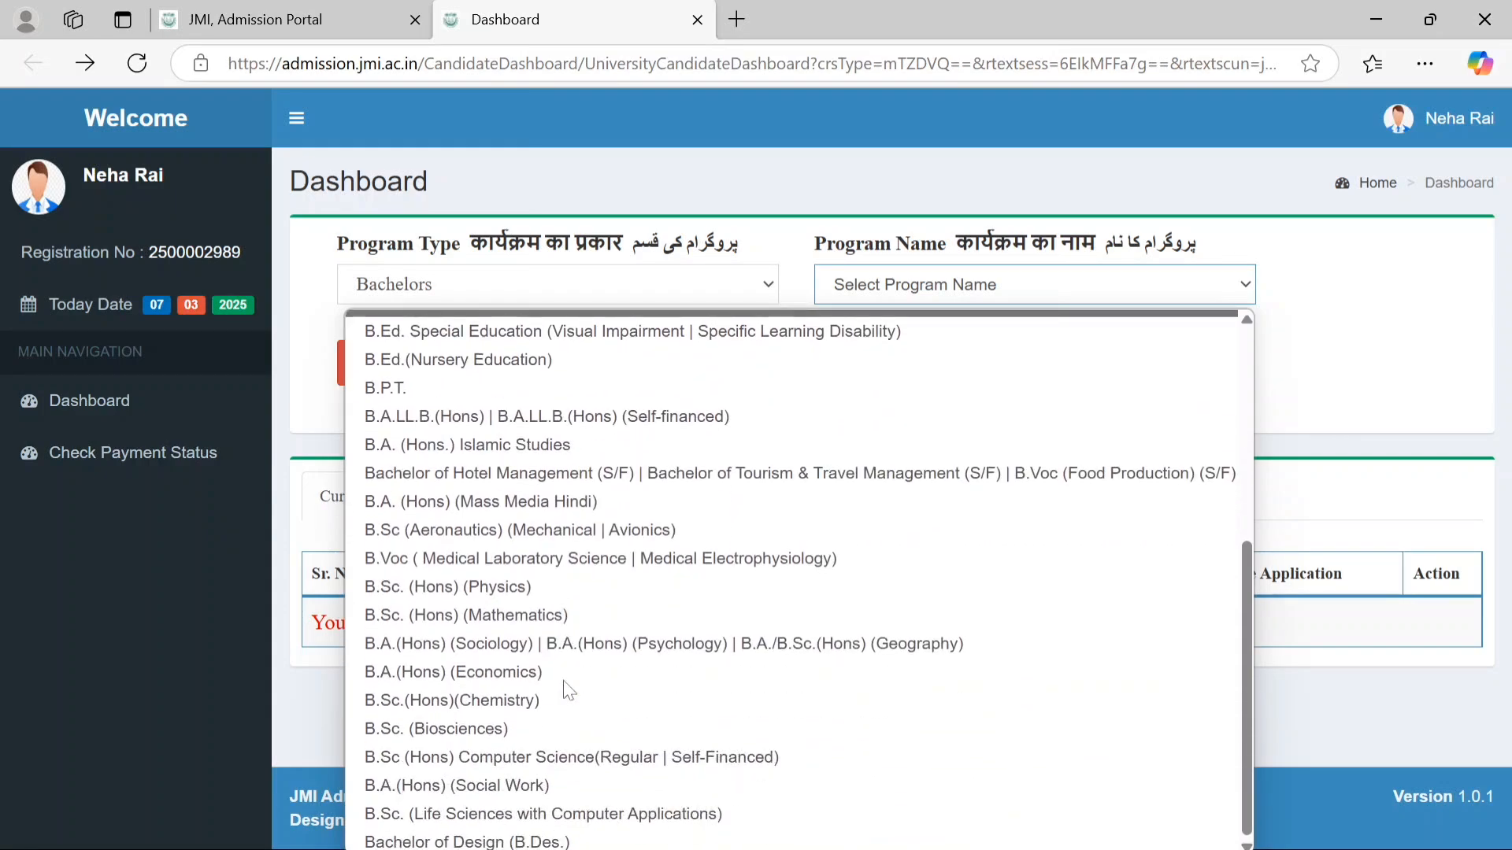
{"action": "scroll", "coordinate": [567, 684], "scroll_direction": "up", "scroll_amount": 5}
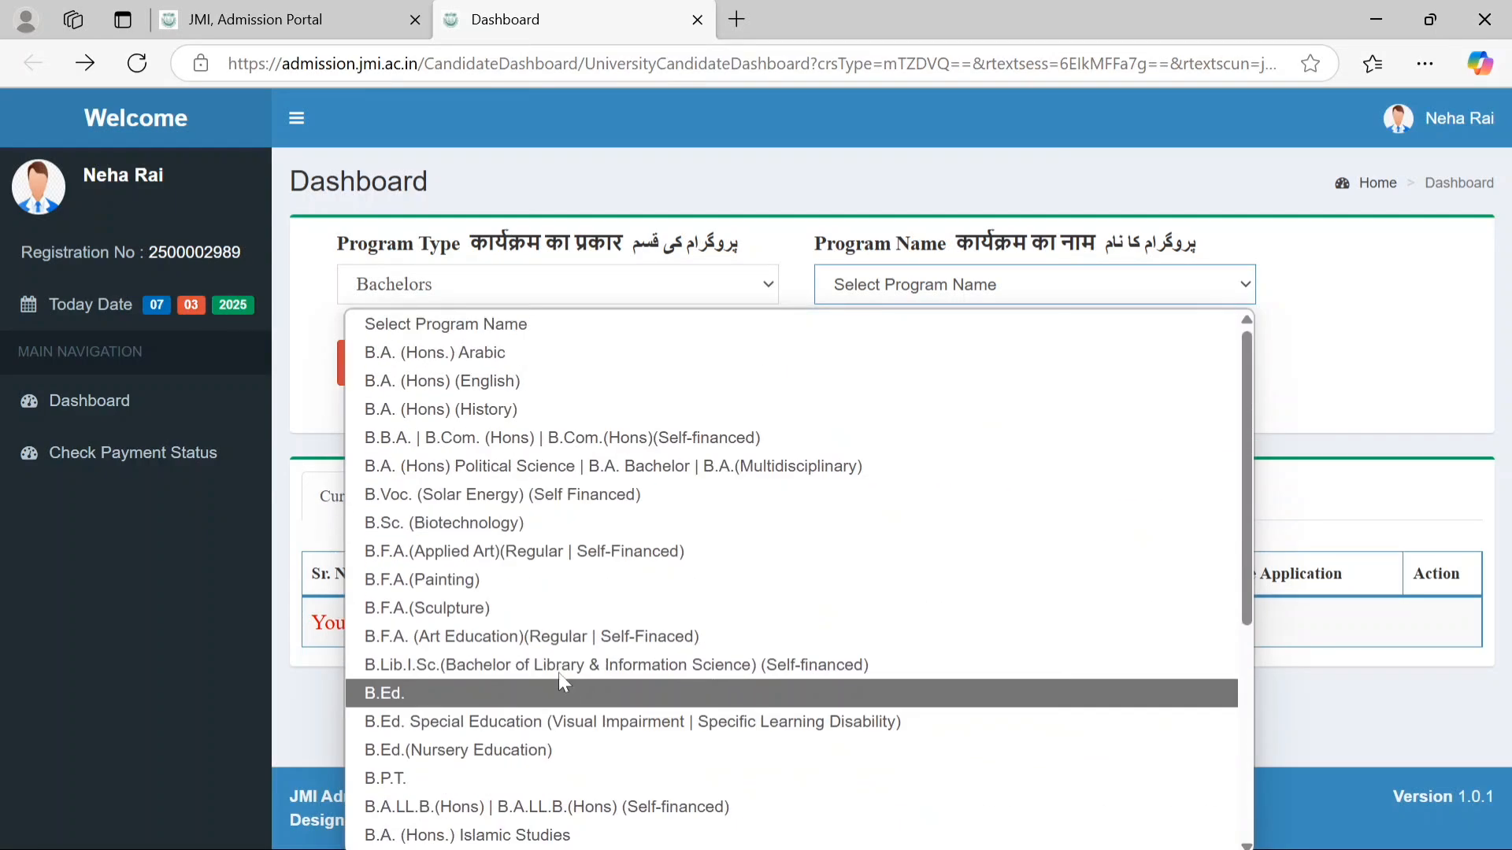
{"action": "left_click", "coordinate": [536, 437]}
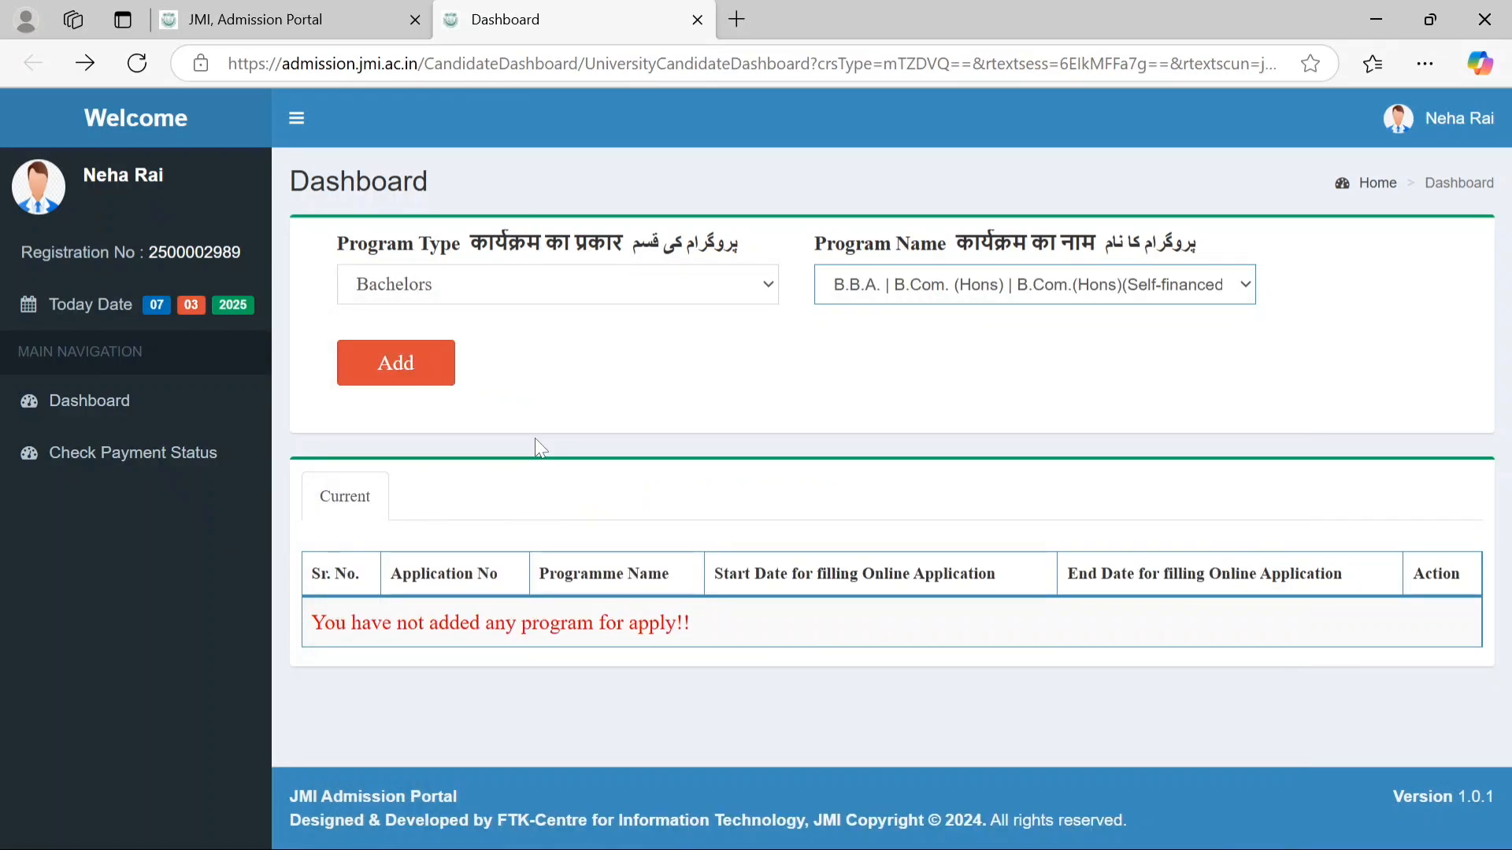
{"action": "left_click", "coordinate": [393, 377]}
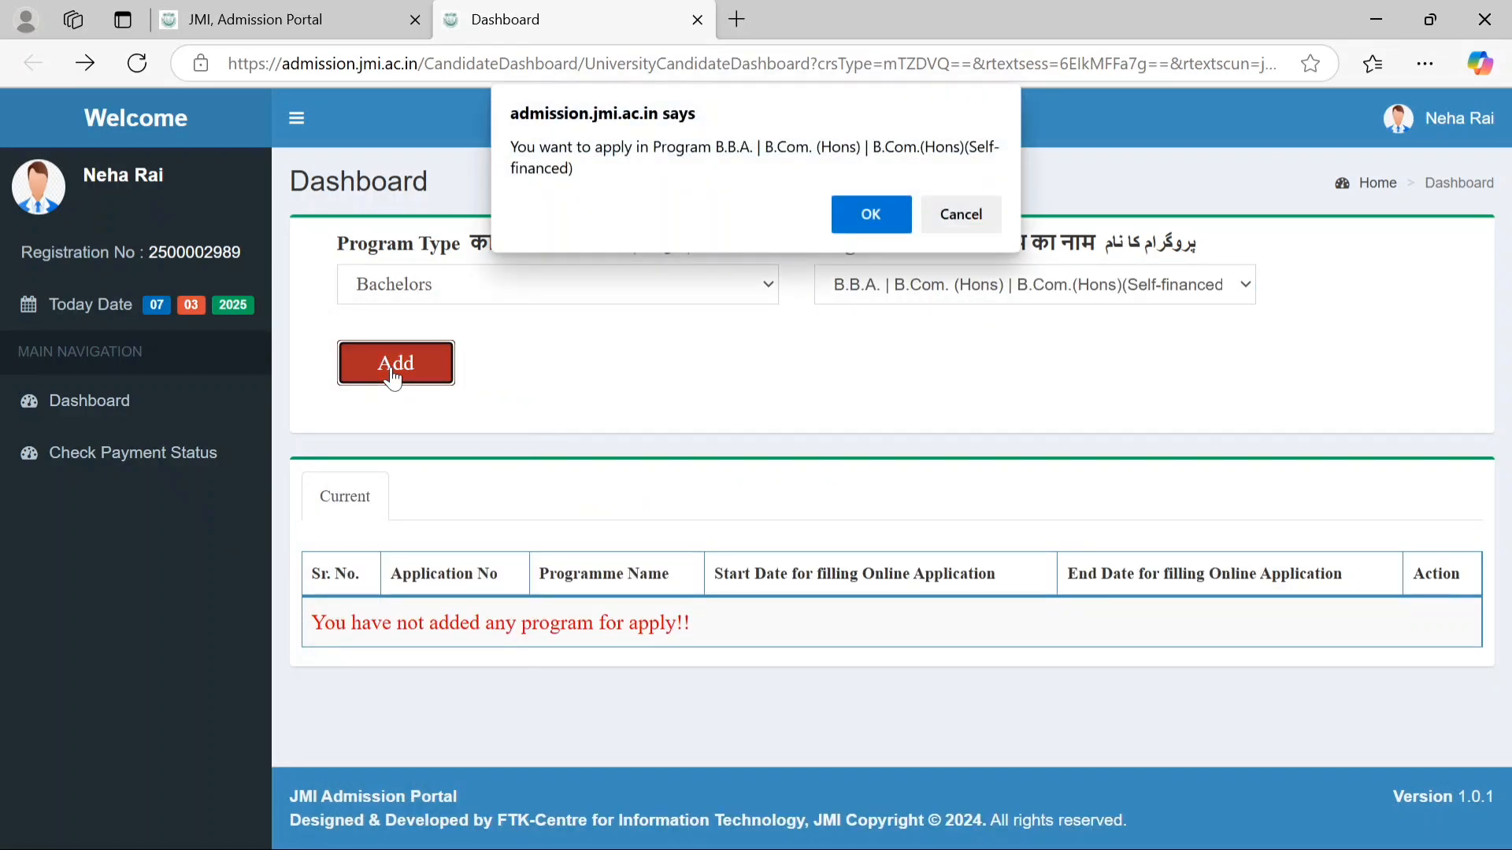
{"action": "left_click", "coordinate": [859, 206]}
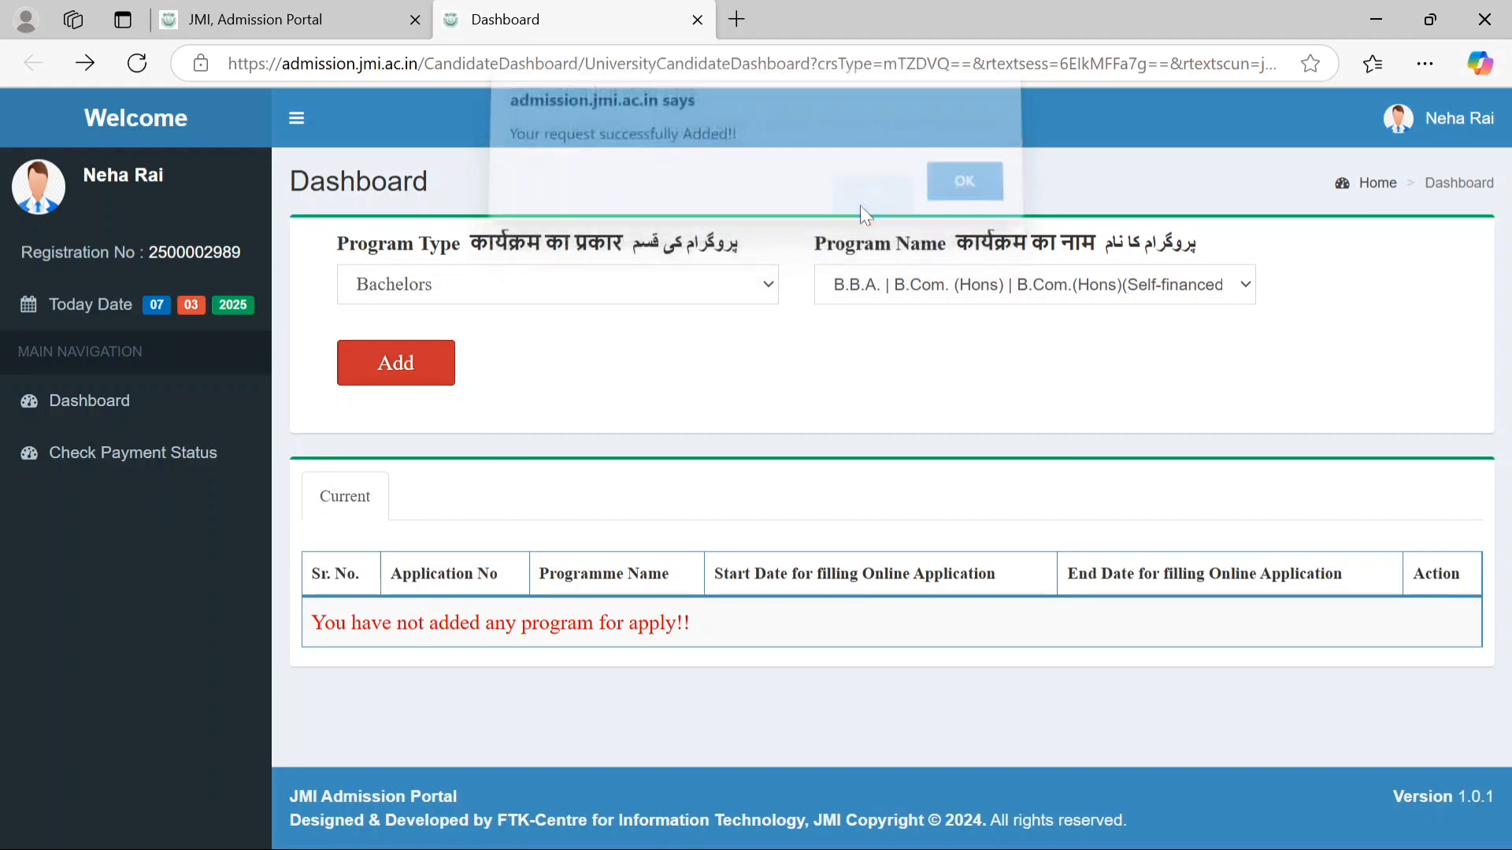
{"action": "left_click", "coordinate": [929, 195]}
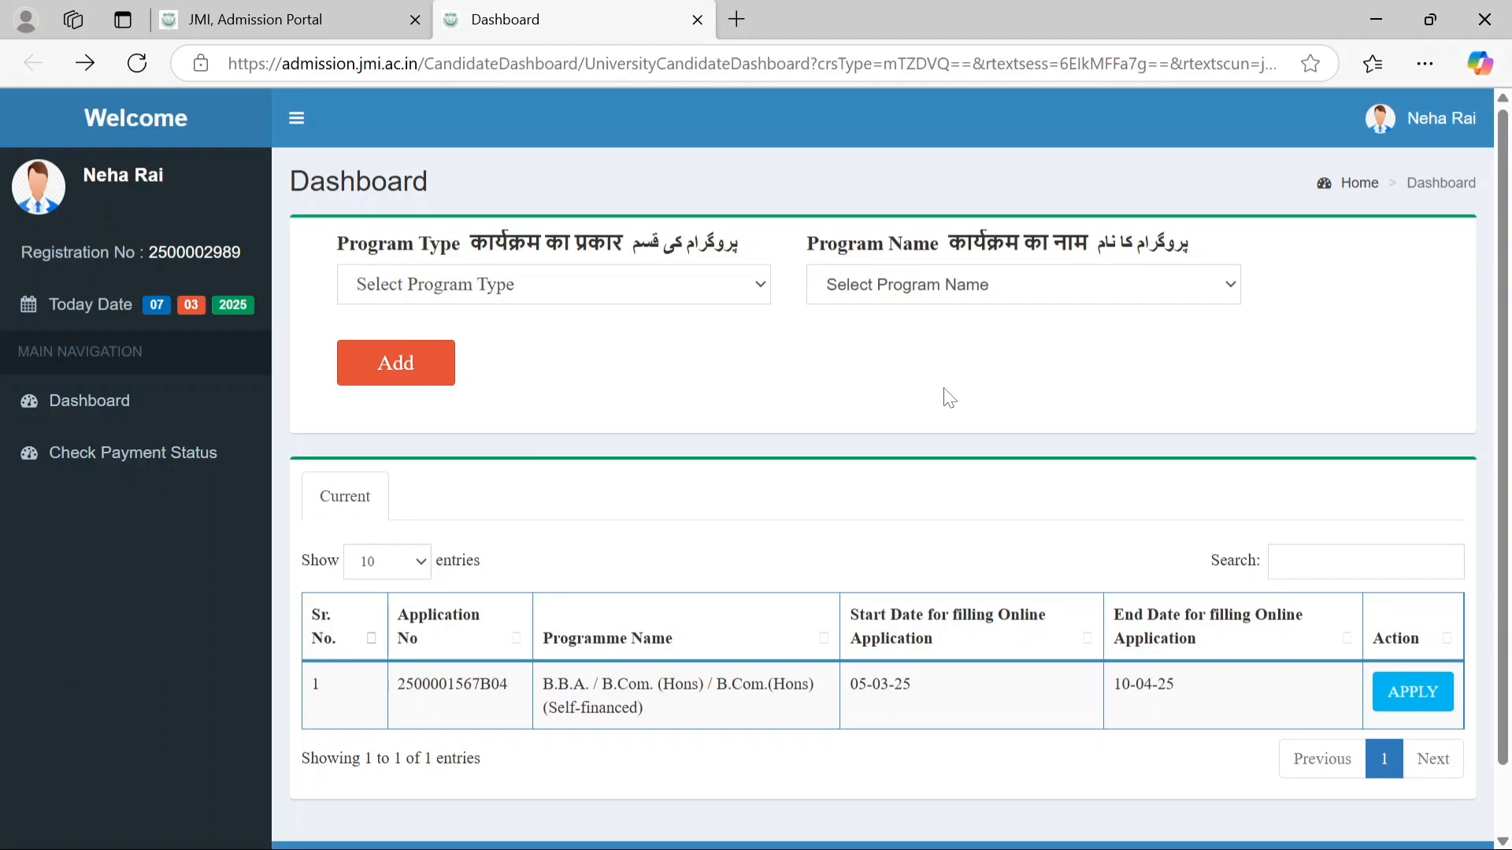
Add the Bachelors programme B.A.(Hons) (Economics) and confirm both alerts.
{"action": "left_click", "coordinate": [721, 290]}
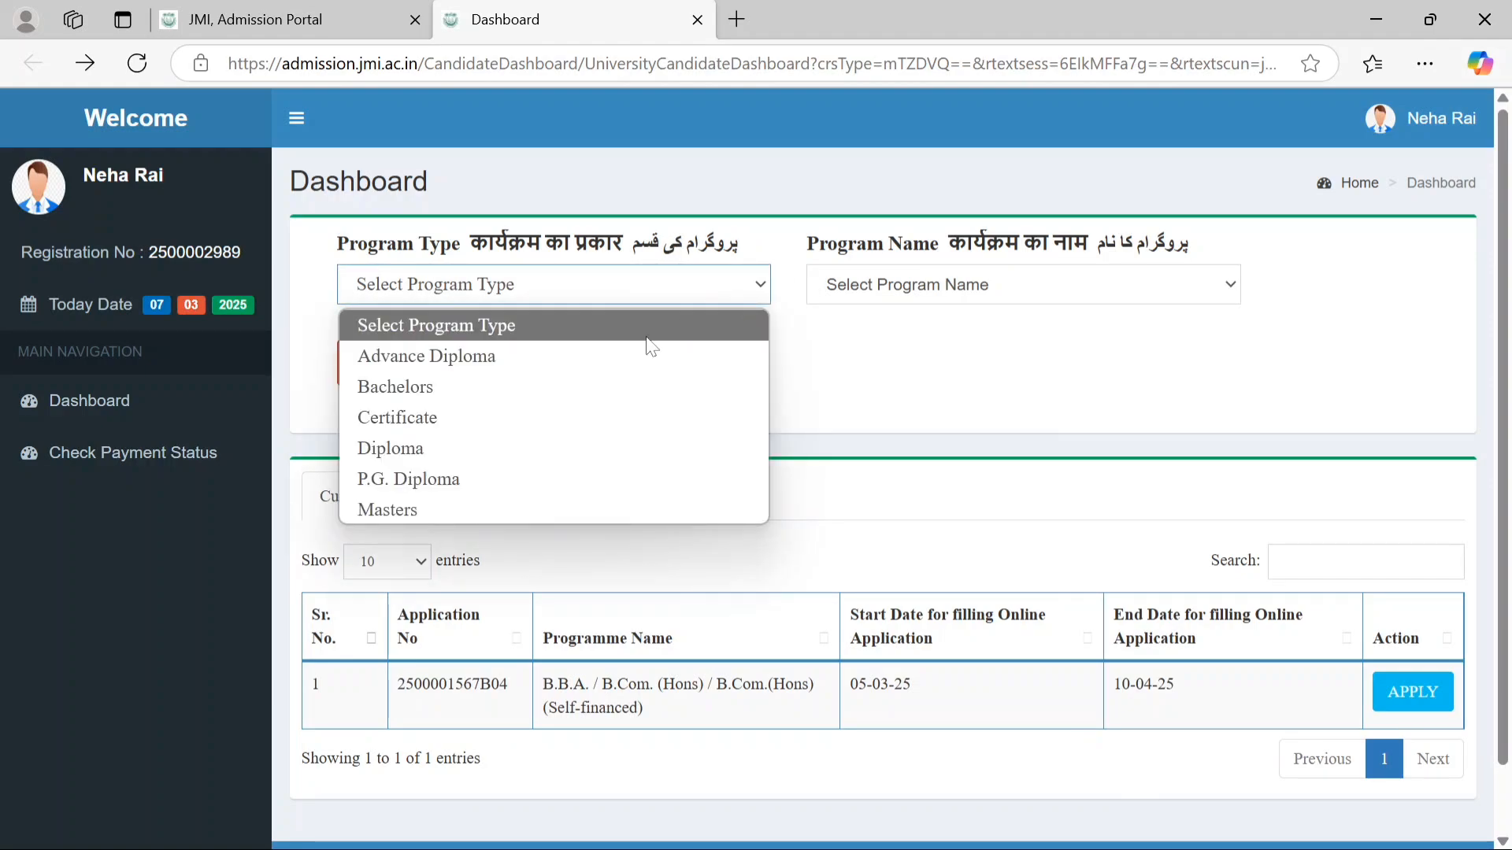
{"action": "left_click", "coordinate": [581, 386]}
{"action": "left_click", "coordinate": [861, 294]}
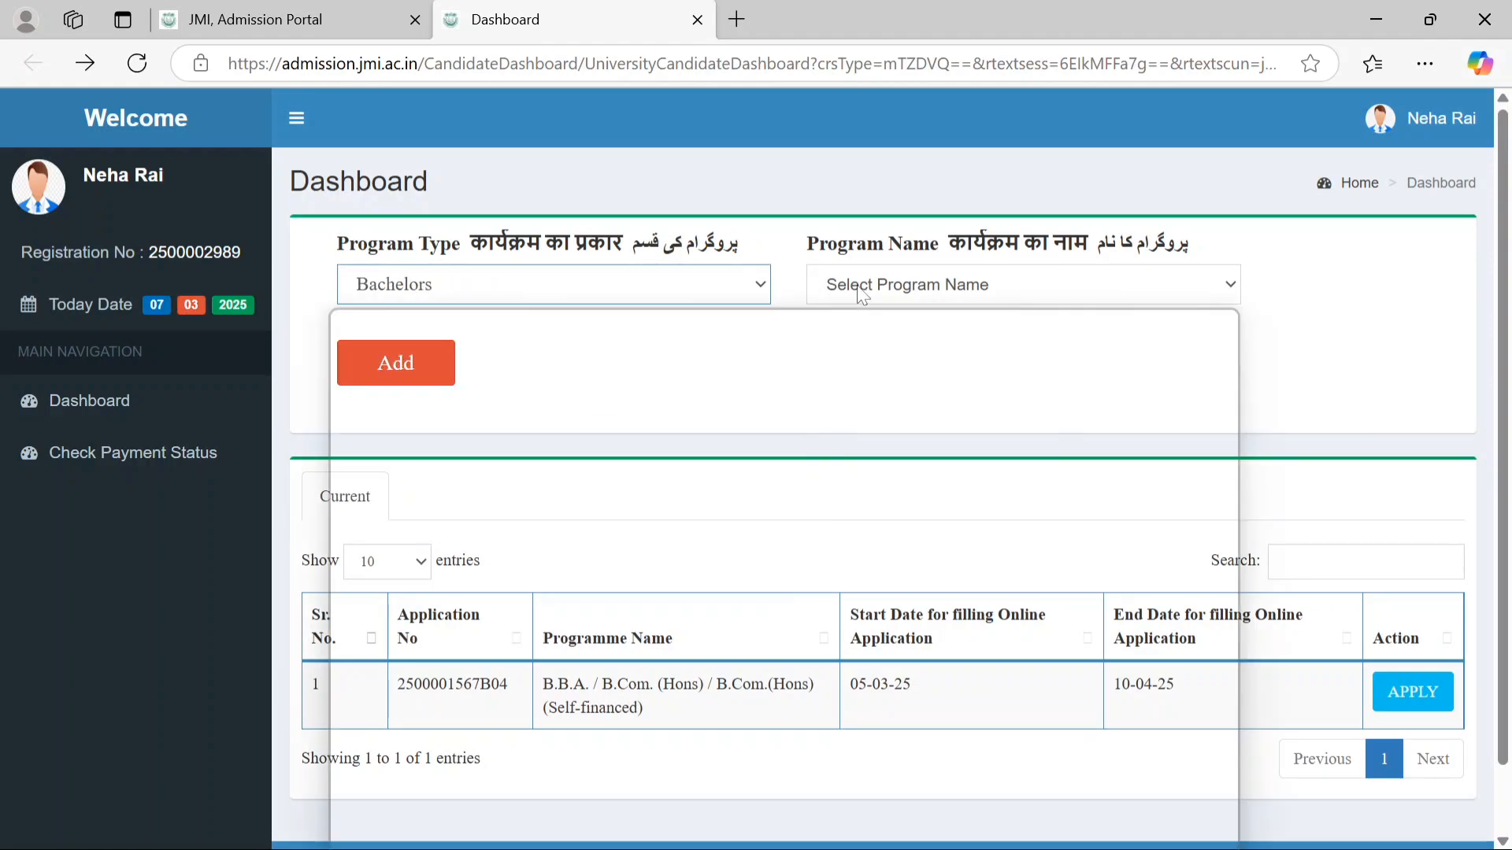
{"action": "scroll", "coordinate": [479, 683], "scroll_direction": "down", "scroll_amount": 5}
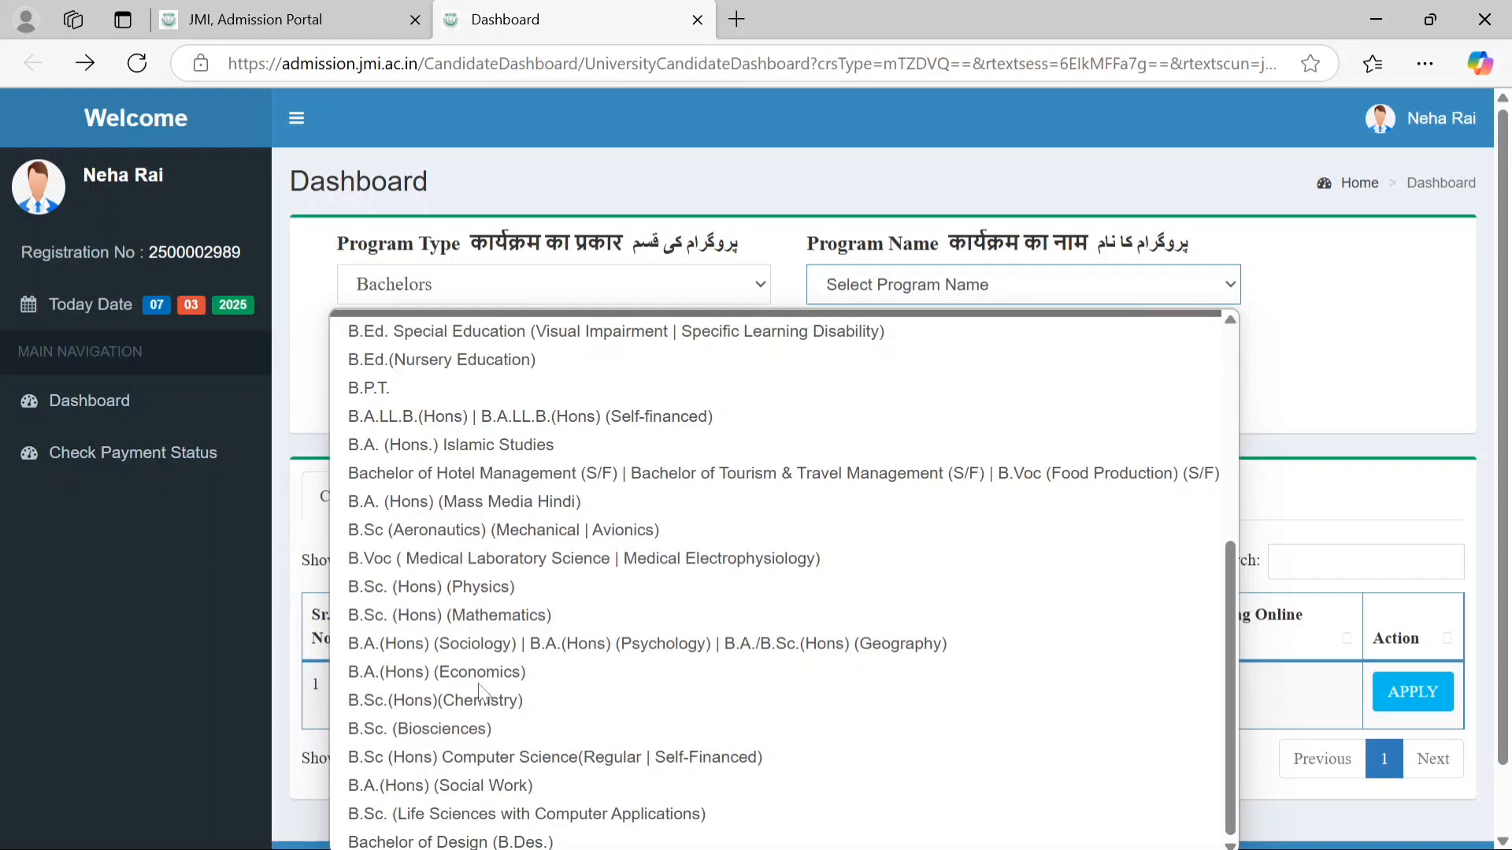
{"action": "left_click", "coordinate": [472, 671]}
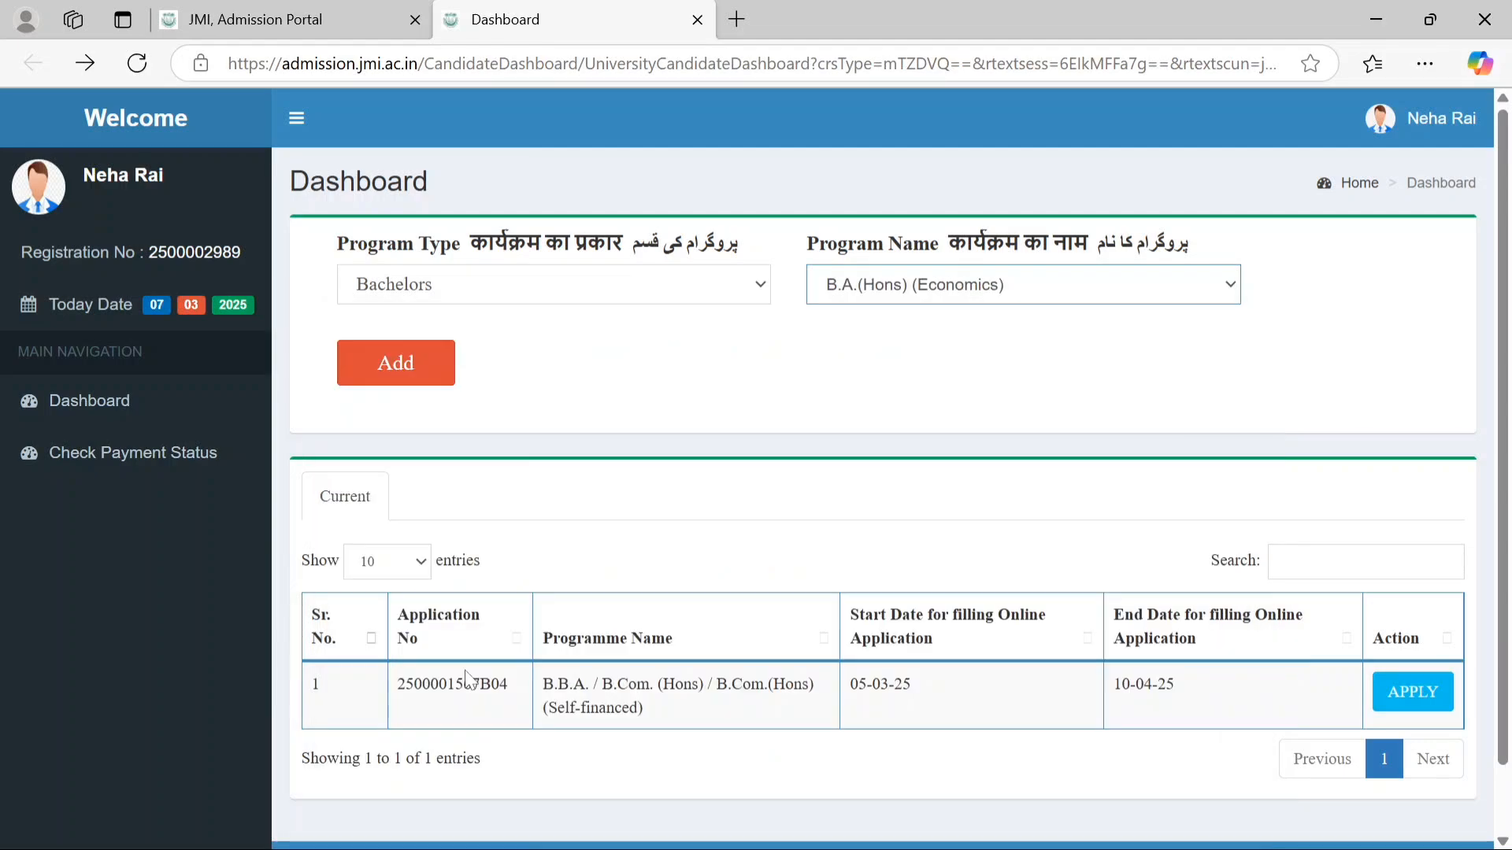
{"action": "left_click", "coordinate": [420, 347]}
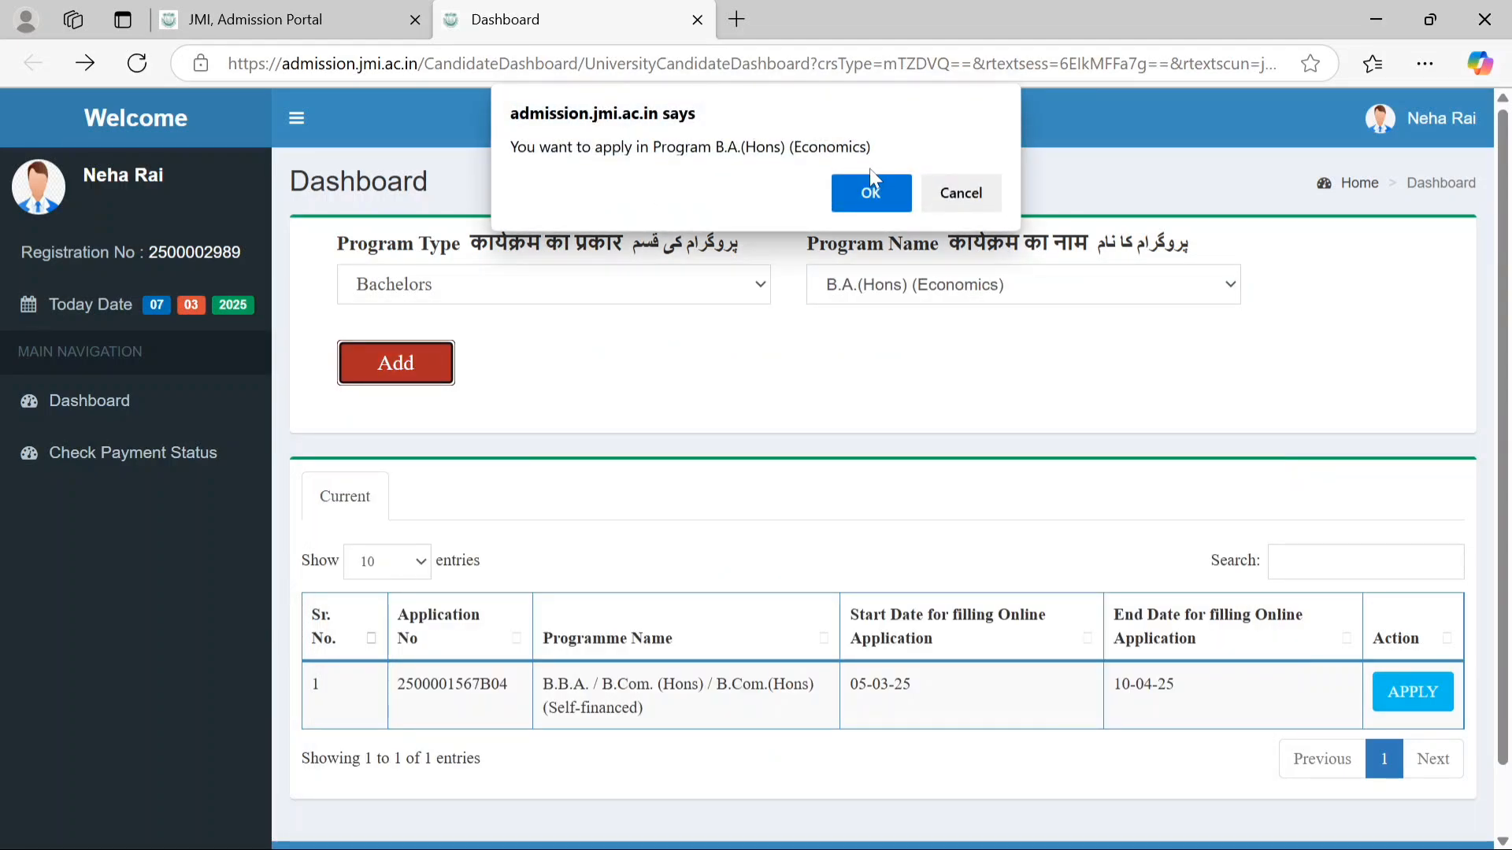
{"action": "left_click", "coordinate": [869, 193]}
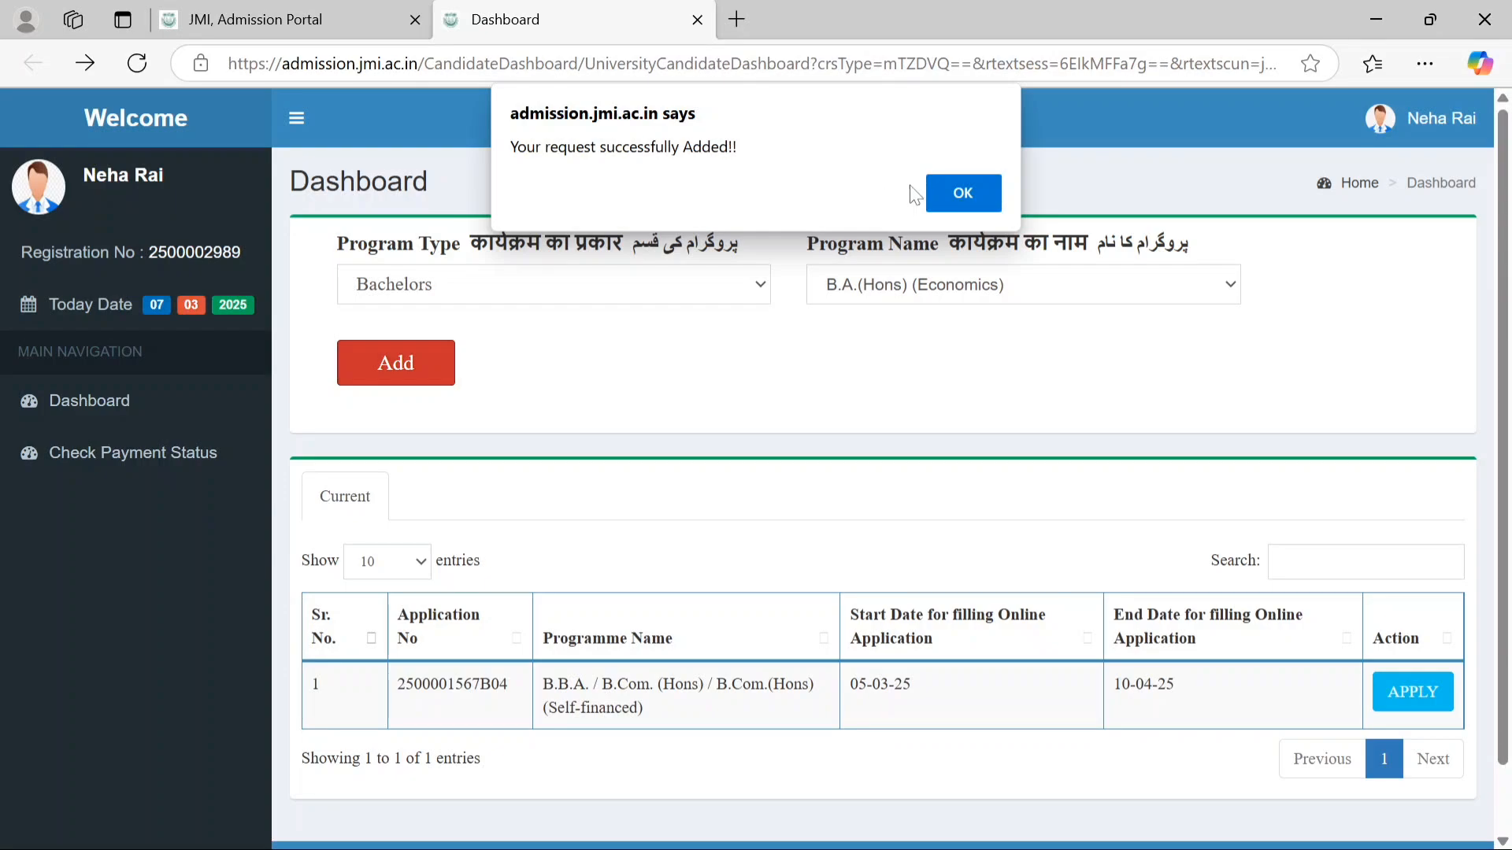
{"action": "left_click", "coordinate": [971, 193]}
{"action": "scroll", "coordinate": [1260, 472], "scroll_direction": "down", "scroll_amount": 2}
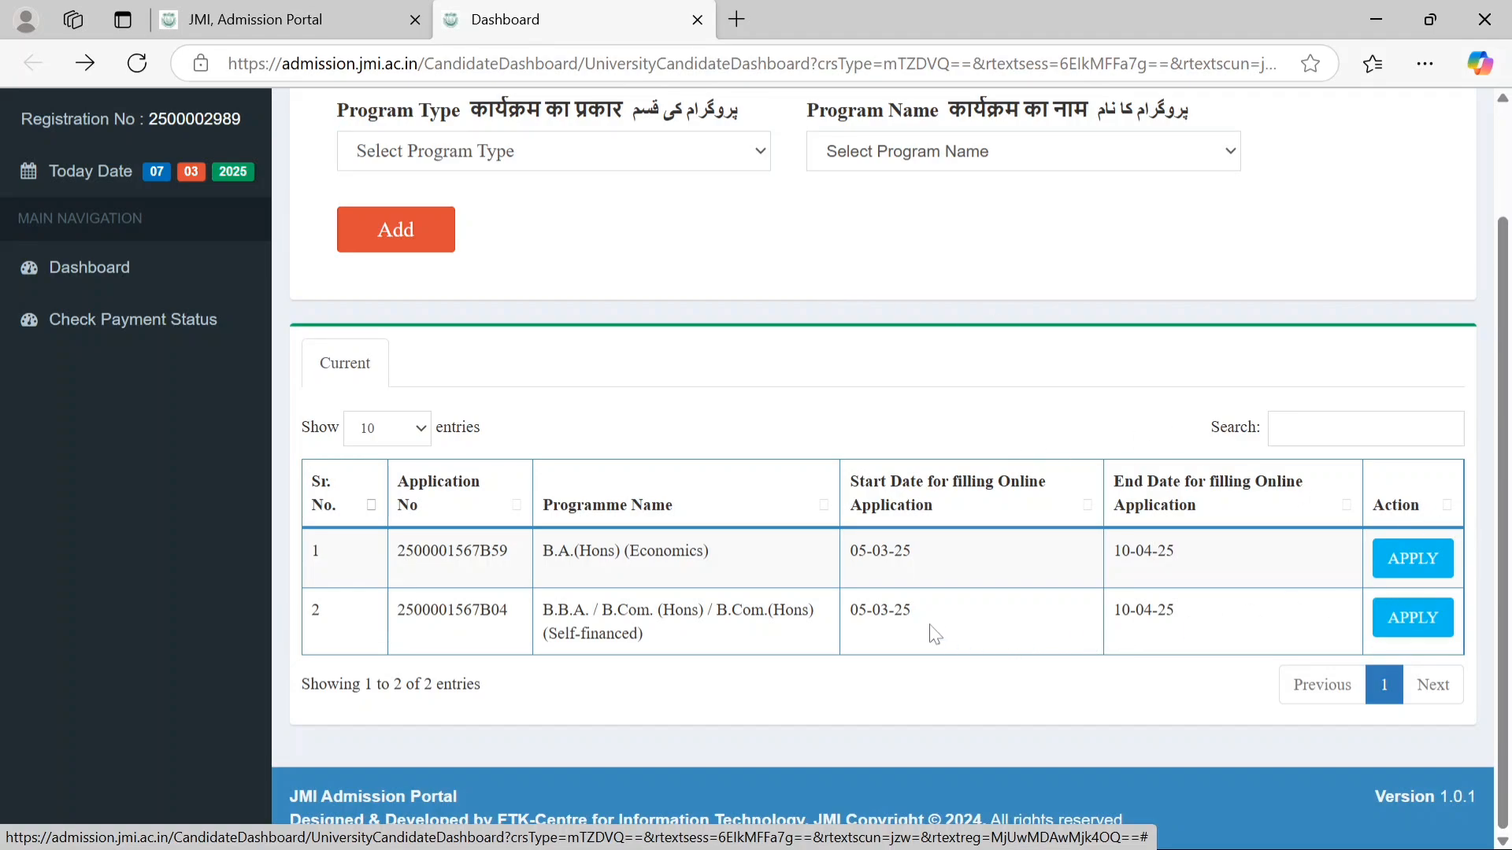
Apply for B.B.A., tick 'I have read all the instructions' and continue to Personal Information.
{"action": "left_click", "coordinate": [1435, 634]}
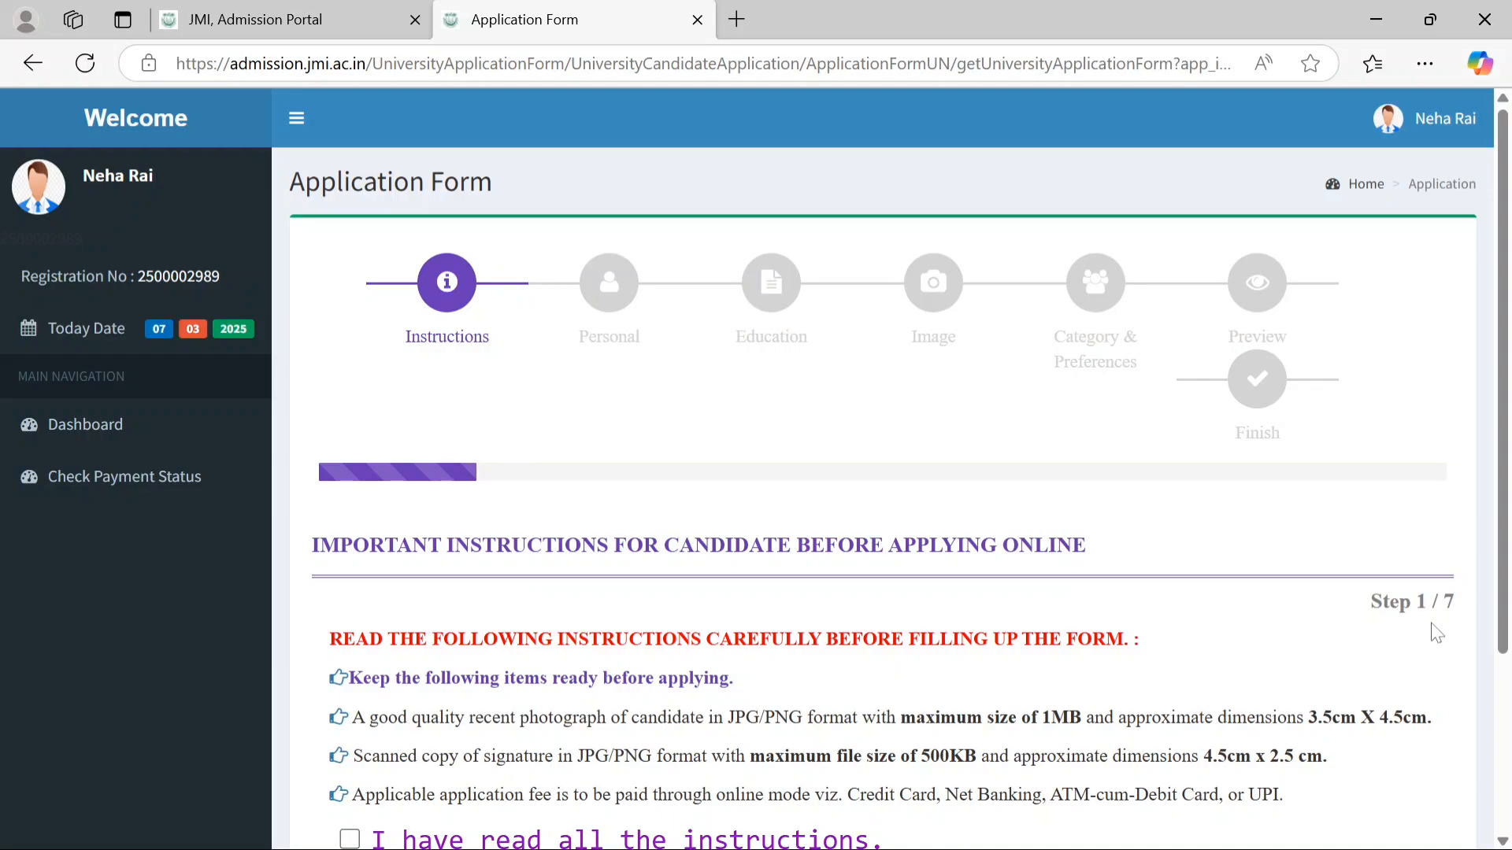
{"action": "scroll", "coordinate": [1435, 632], "scroll_direction": "down", "scroll_amount": 2}
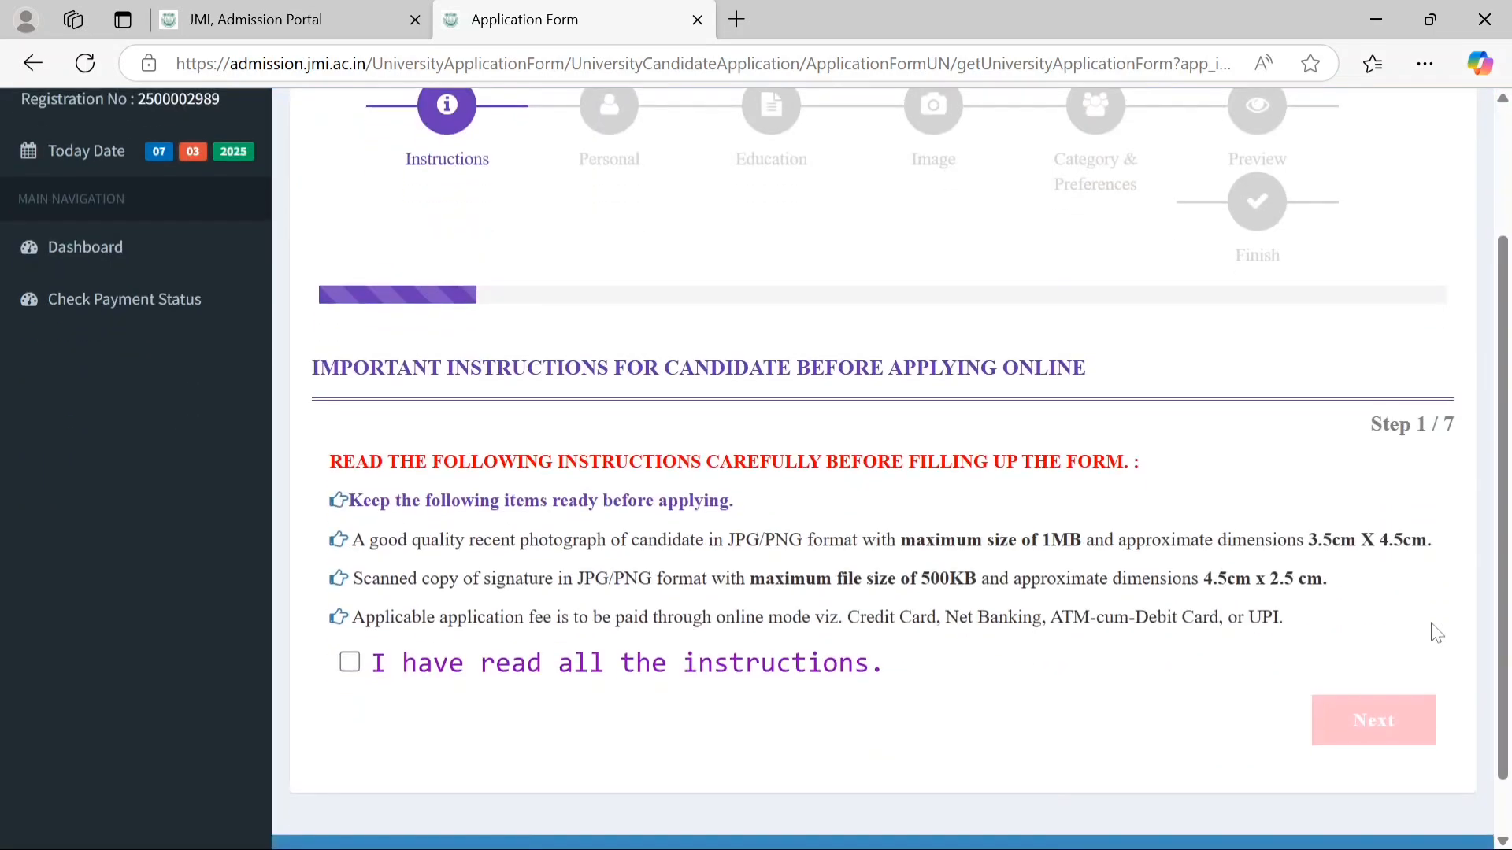
{"action": "left_click", "coordinate": [349, 663]}
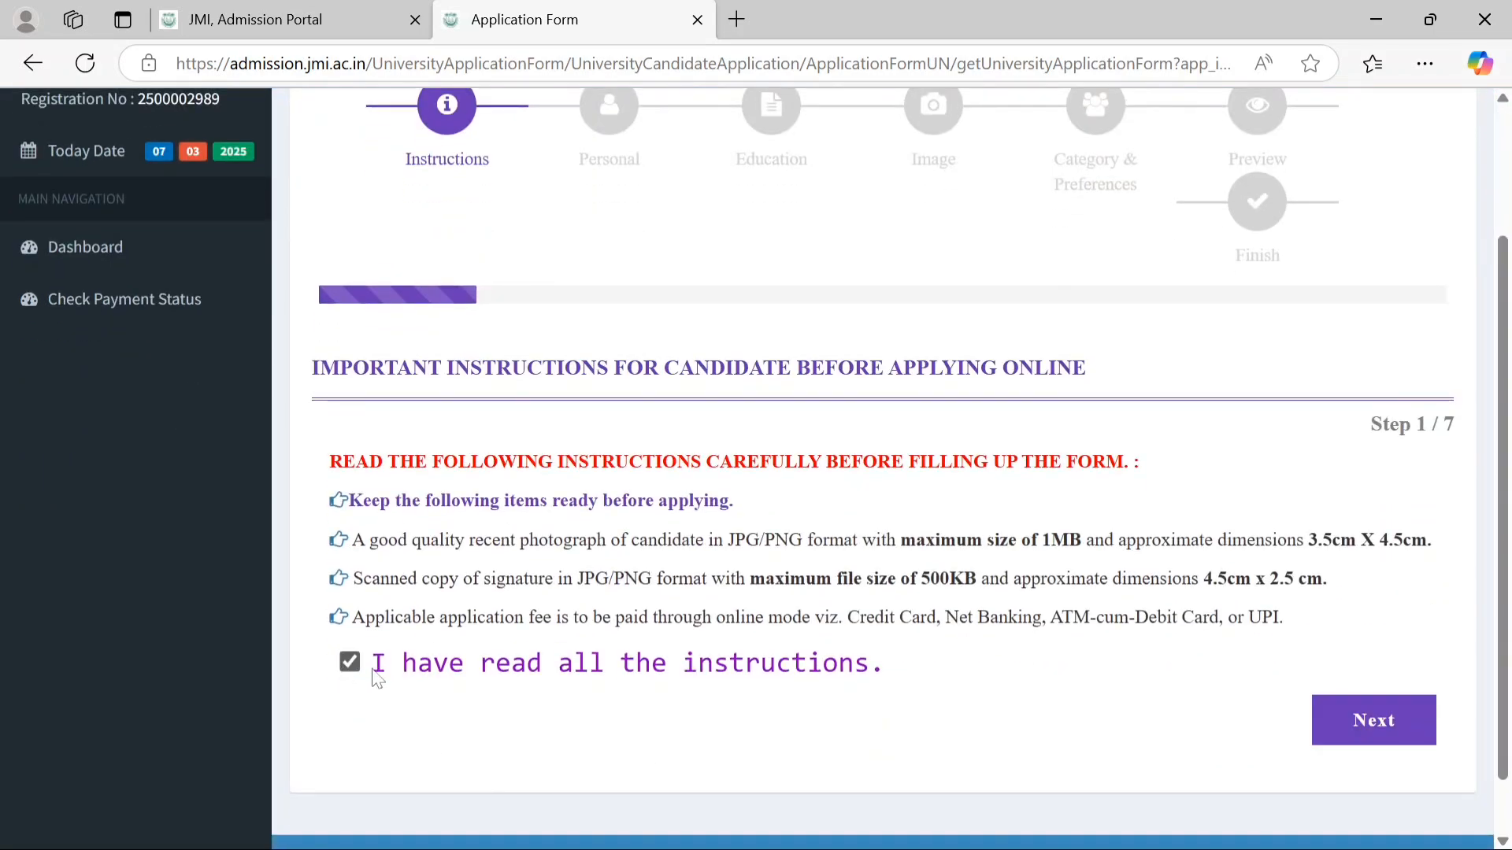
{"action": "left_click", "coordinate": [1360, 733]}
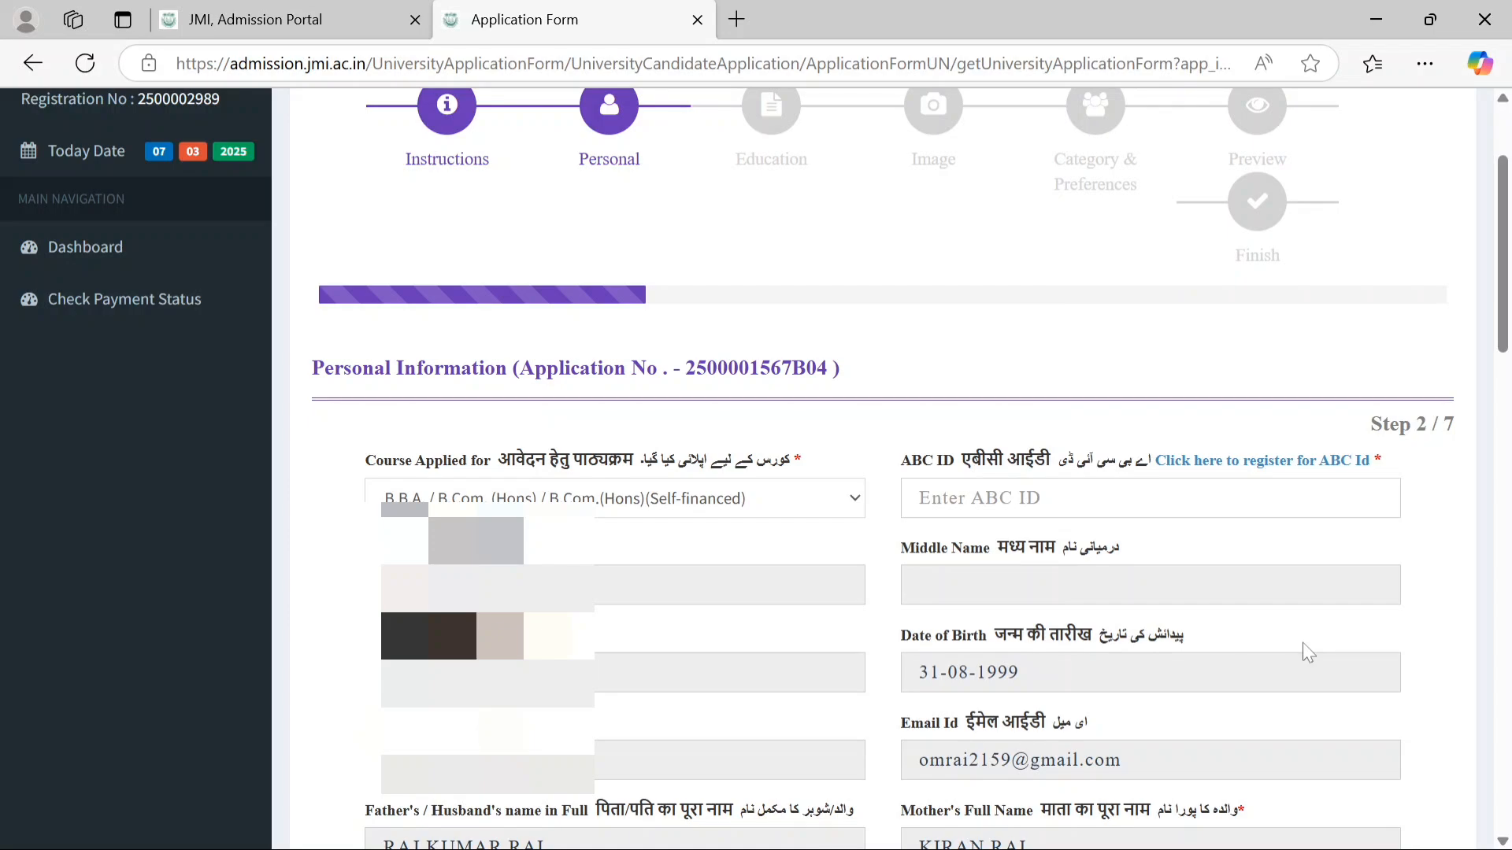
Follow the 'Click here to register for ABC Id' link beside the ABC ID field.
{"action": "scroll", "coordinate": [1302, 643], "scroll_direction": "down", "scroll_amount": 2}
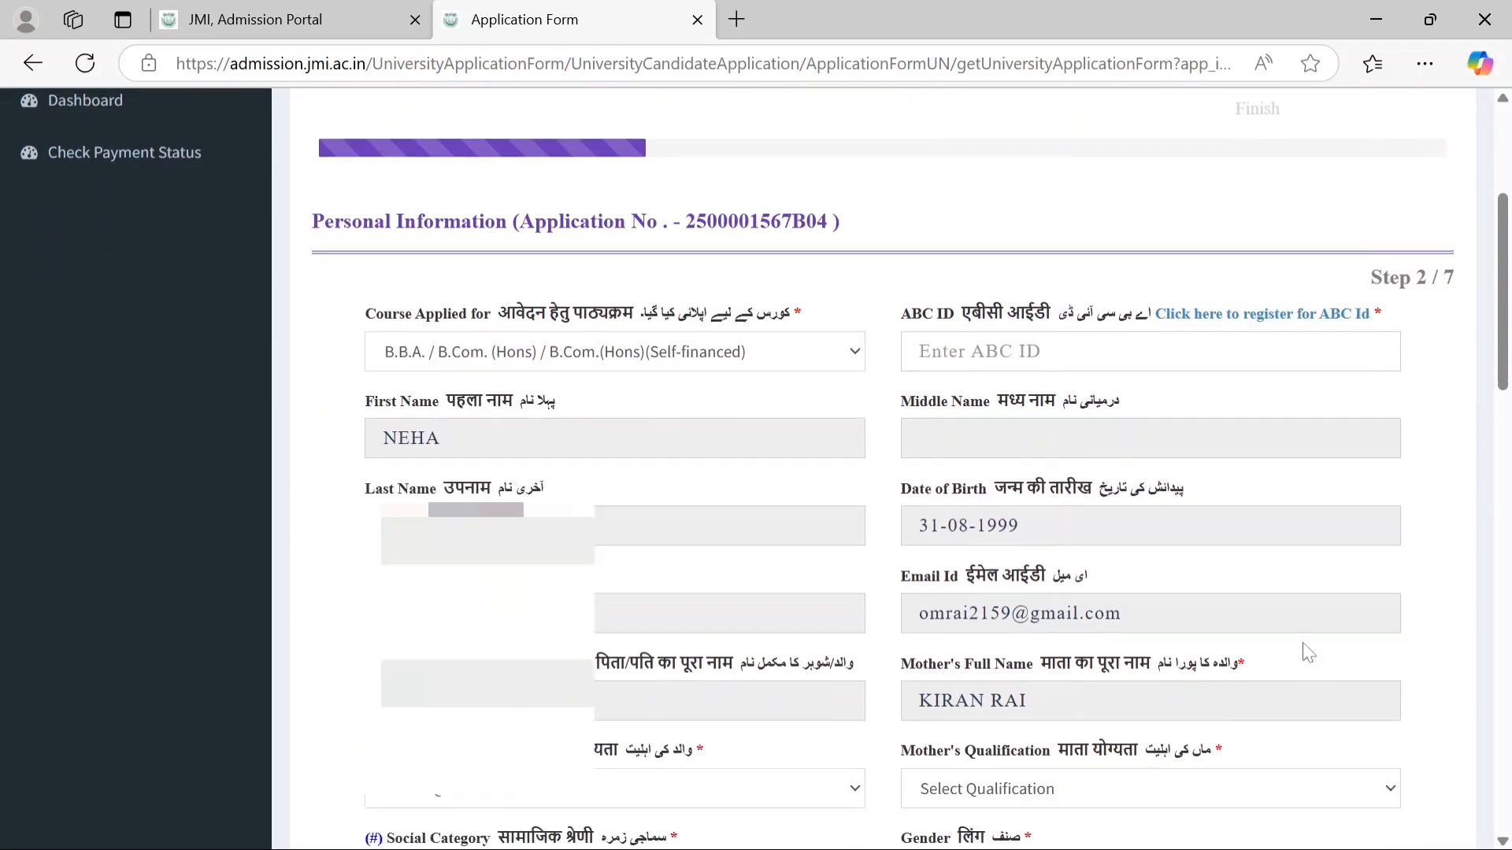
{"action": "scroll", "coordinate": [1303, 642], "scroll_direction": "up", "scroll_amount": 2}
{"action": "left_click", "coordinate": [1299, 480]}
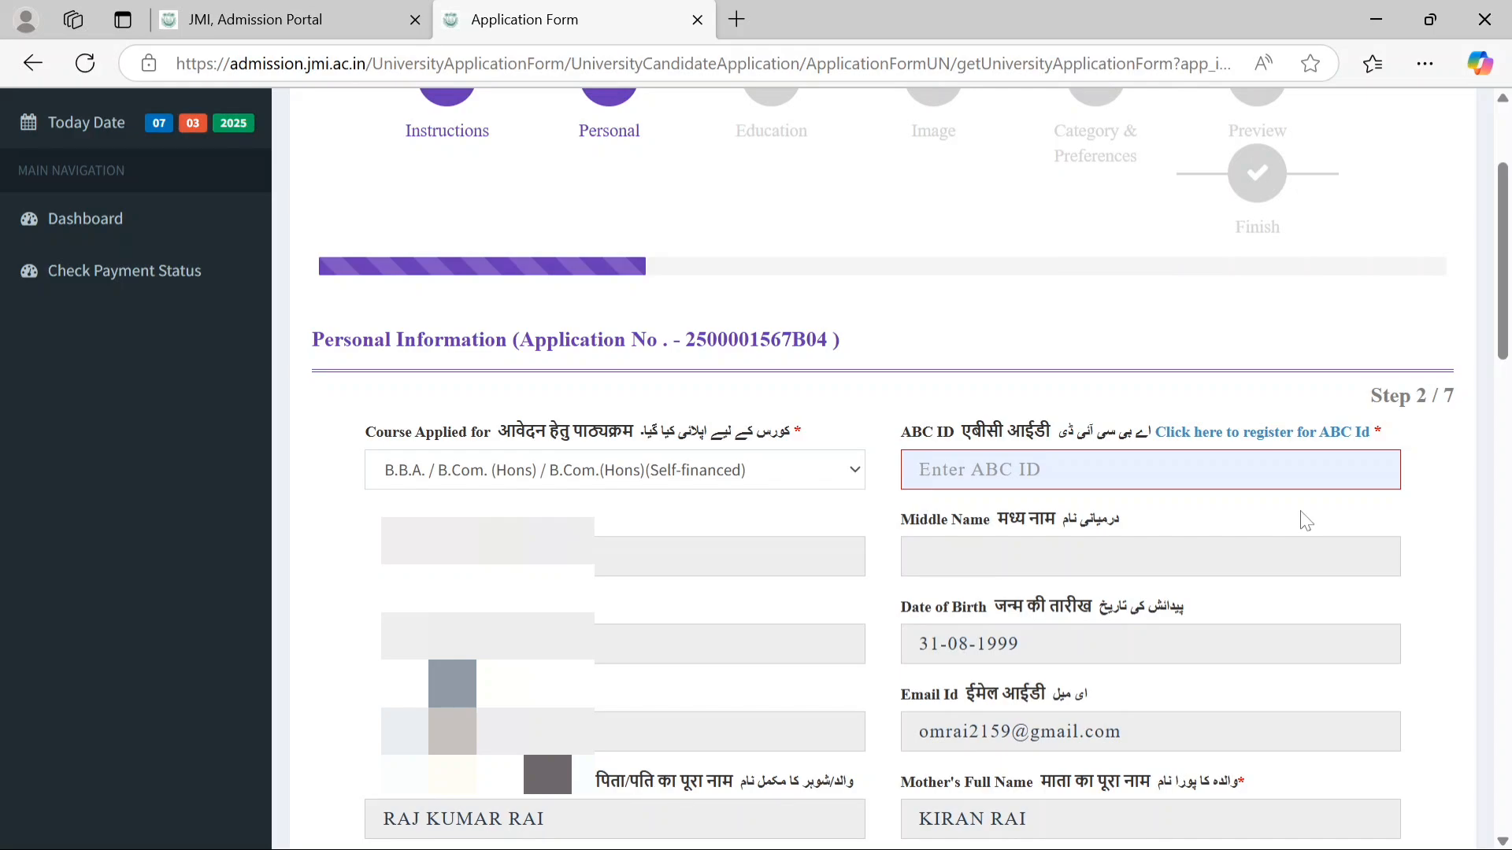
{"action": "left_click", "coordinate": [1282, 433]}
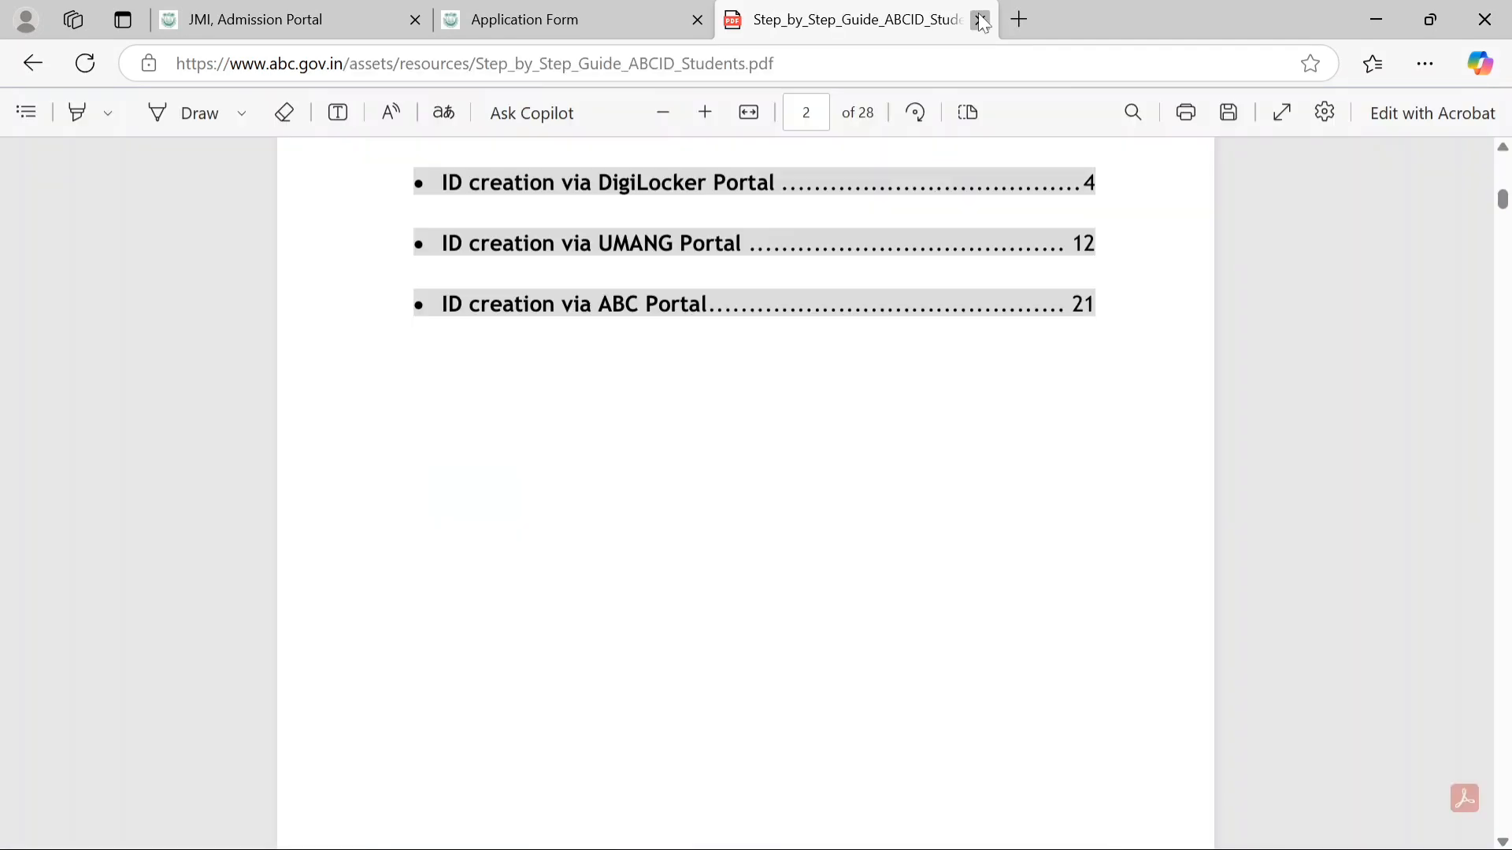
Close the ABC guide tab to return to the Application Form tab.
{"action": "left_click", "coordinate": [980, 20]}
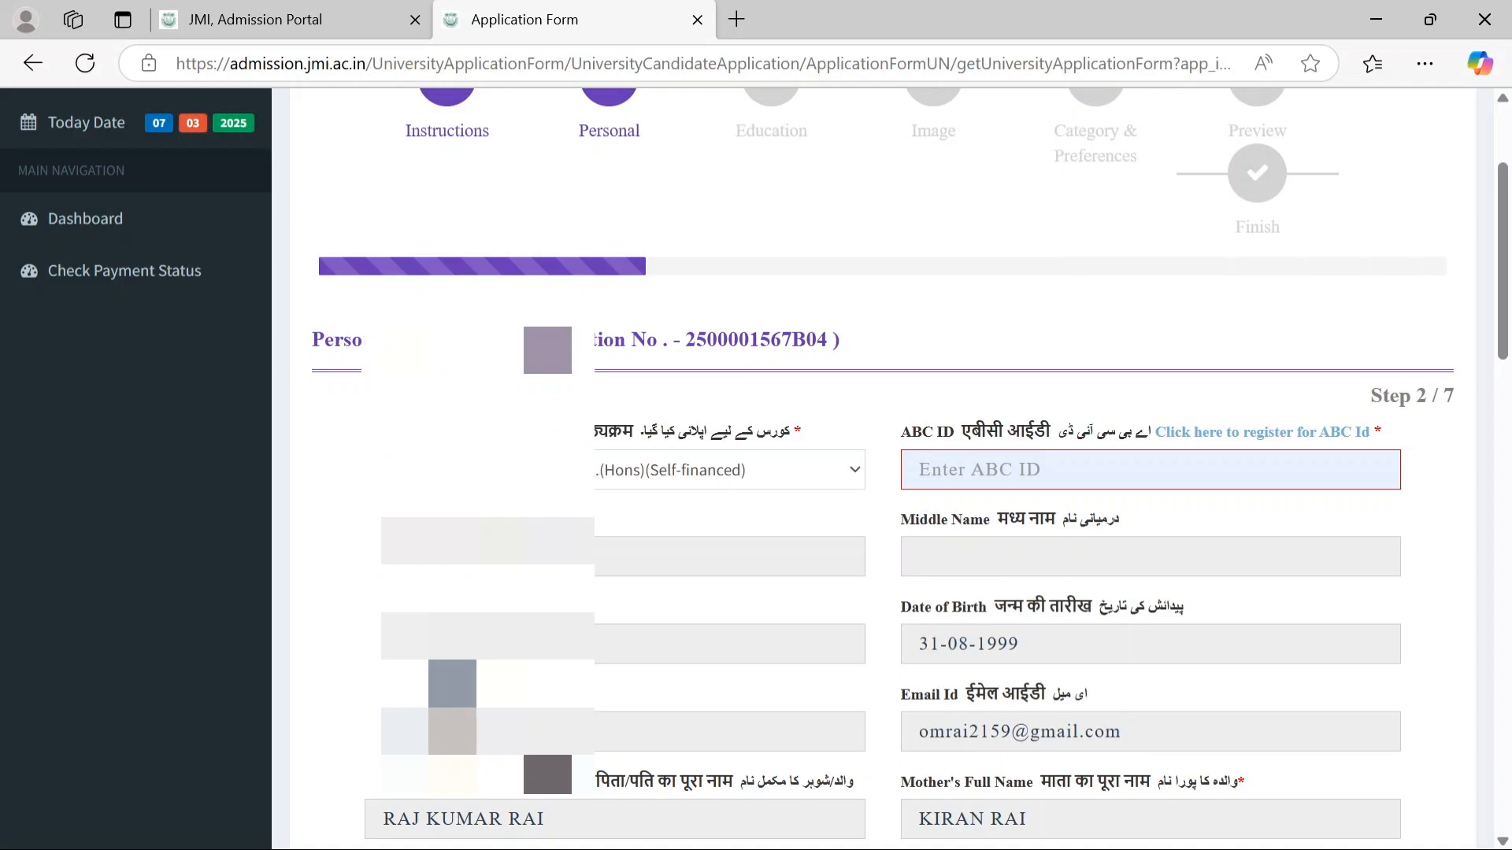
Fill in the personal details, including religion and the correspondence address first line.
{"action": "scroll", "coordinate": [1175, 461], "scroll_direction": "down", "scroll_amount": 4}
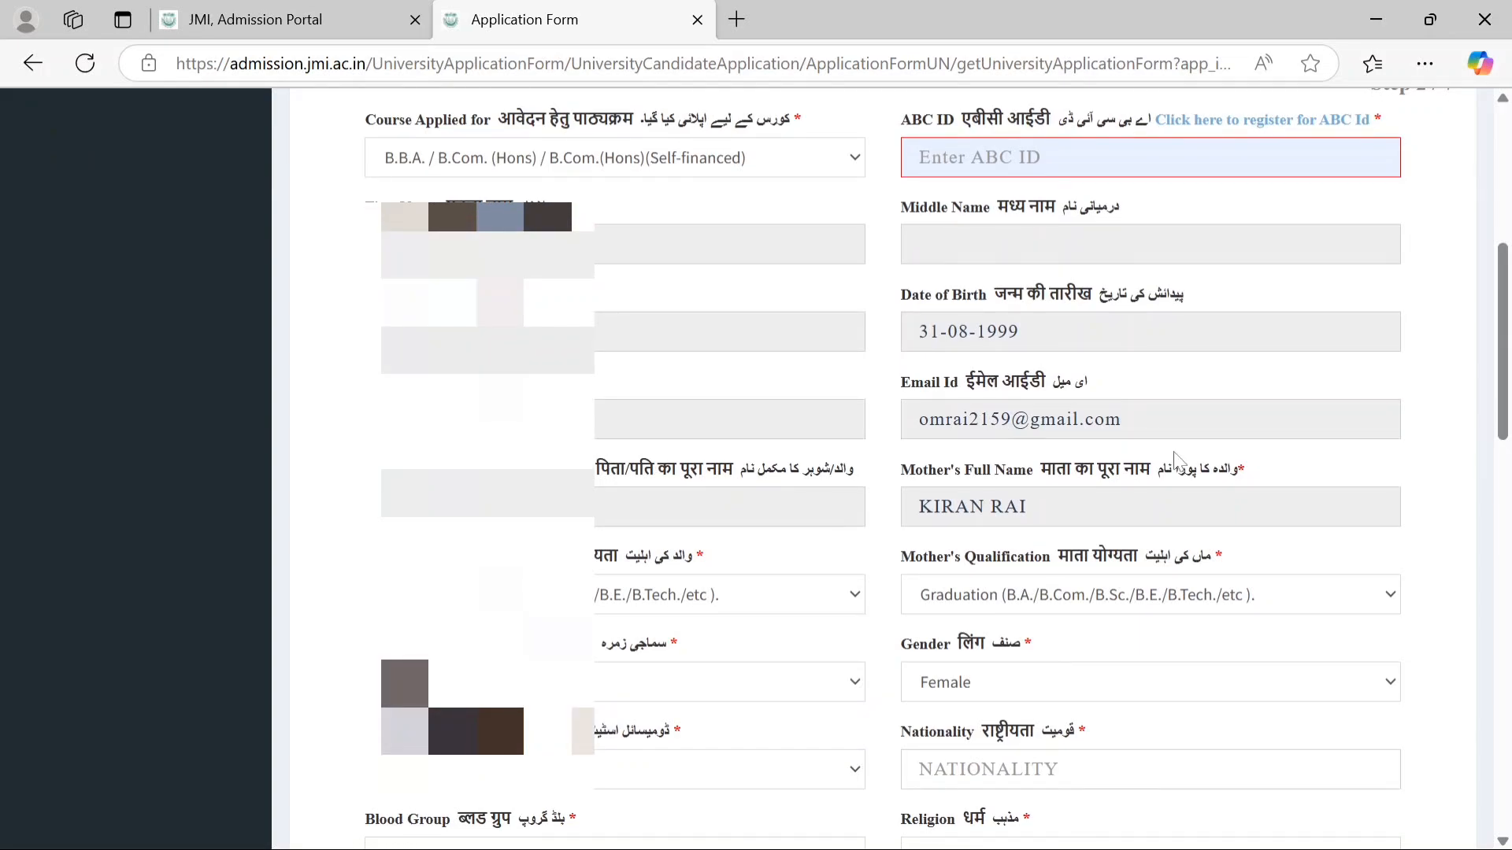
{"action": "scroll", "coordinate": [1175, 461], "scroll_direction": "down", "scroll_amount": 3}
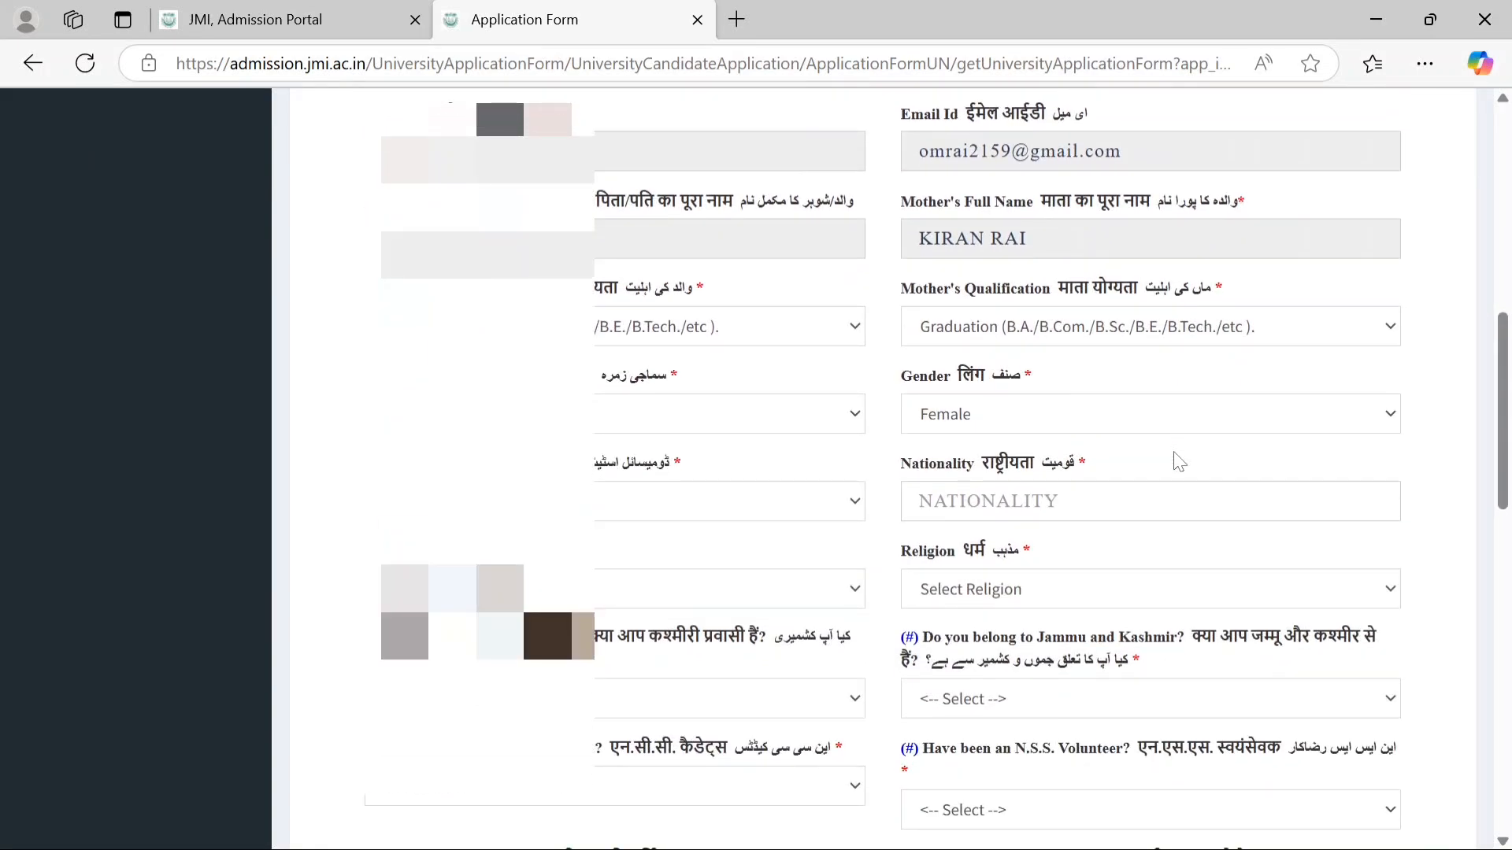
{"action": "scroll", "coordinate": [1174, 462], "scroll_direction": "down", "scroll_amount": 1}
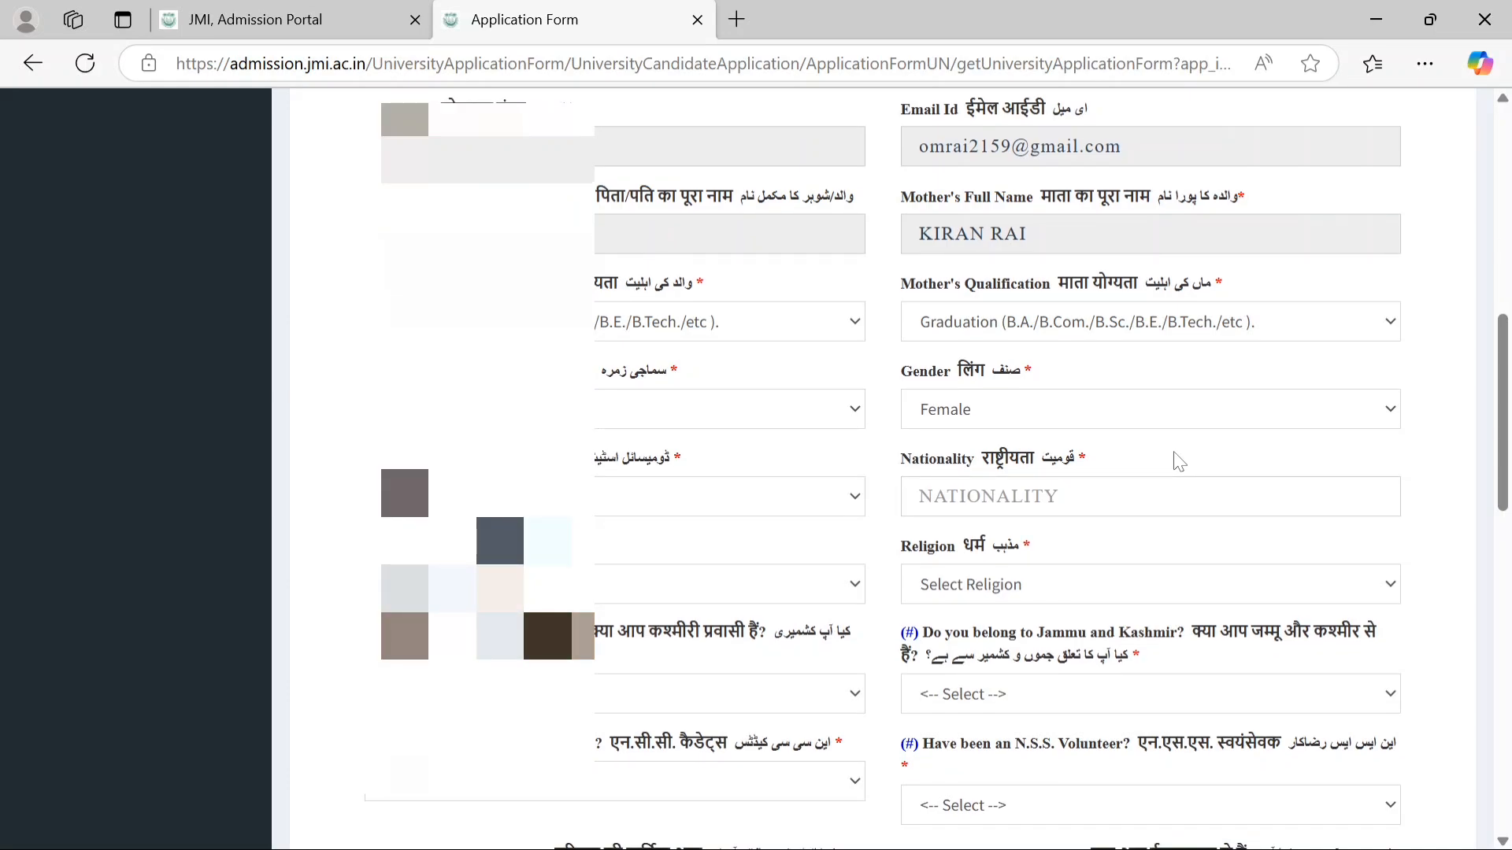
{"action": "scroll", "coordinate": [1179, 461], "scroll_direction": "down", "scroll_amount": 1}
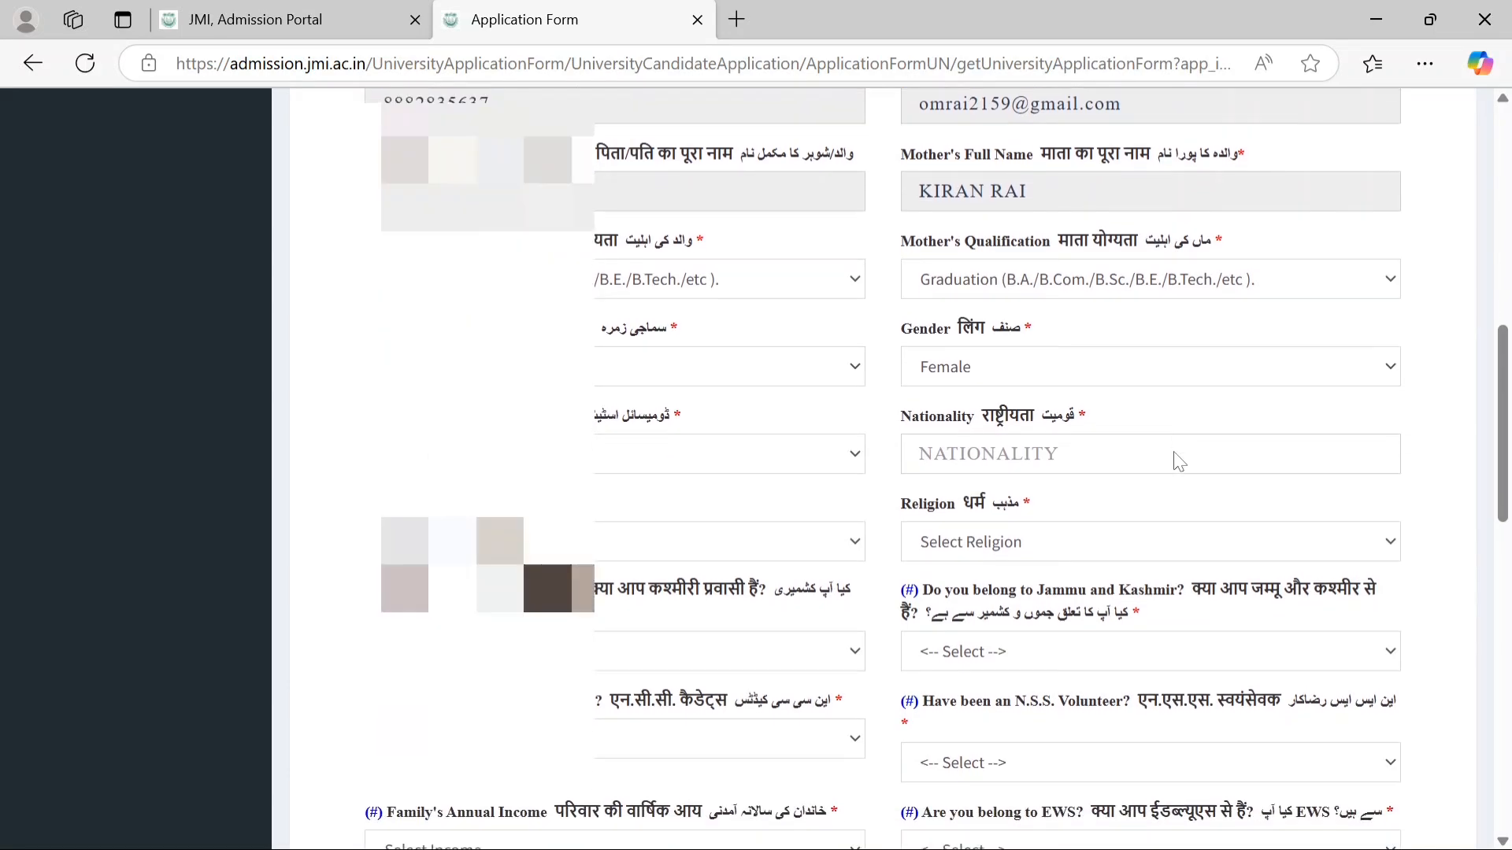
{"action": "scroll", "coordinate": [1174, 461], "scroll_direction": "down", "scroll_amount": 1}
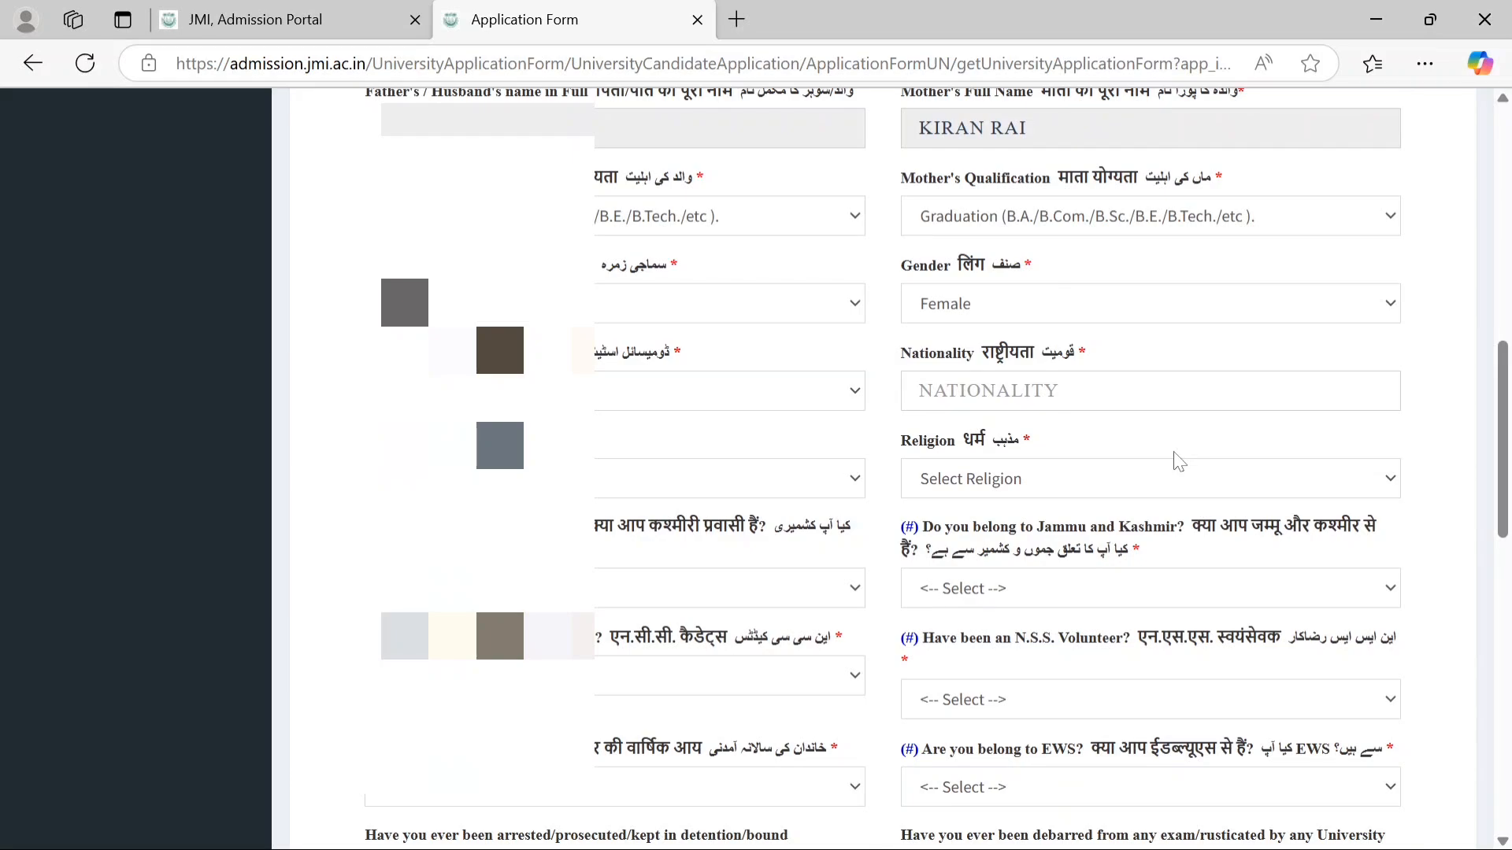
{"action": "left_click", "coordinate": [1174, 479]}
{"action": "scroll", "coordinate": [1068, 825], "scroll_direction": "down", "scroll_amount": 10}
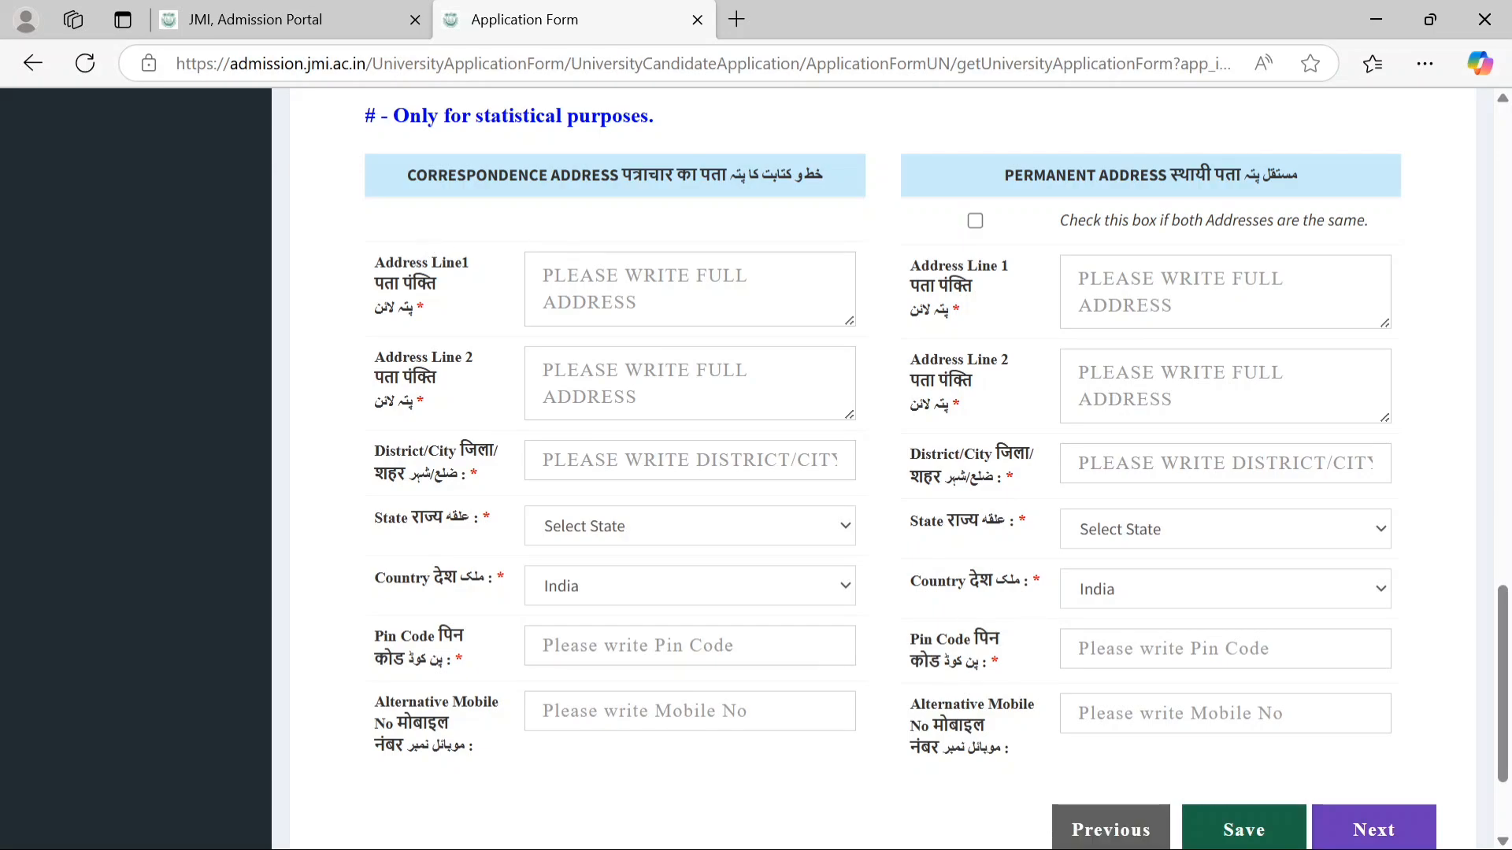
{"action": "left_click", "coordinate": [689, 289]}
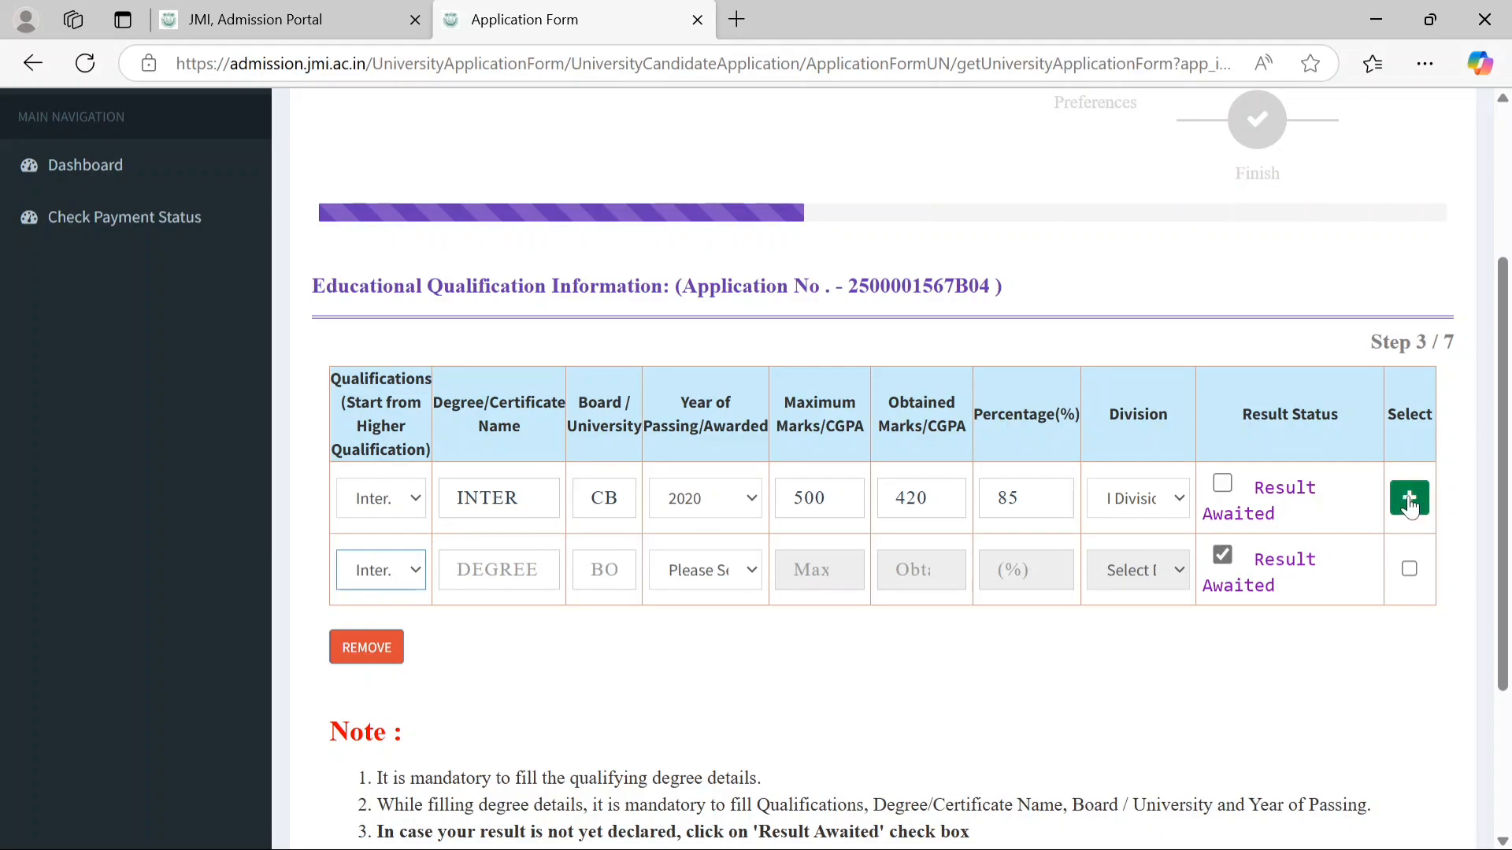
{"action": "left_click", "coordinate": [412, 502]}
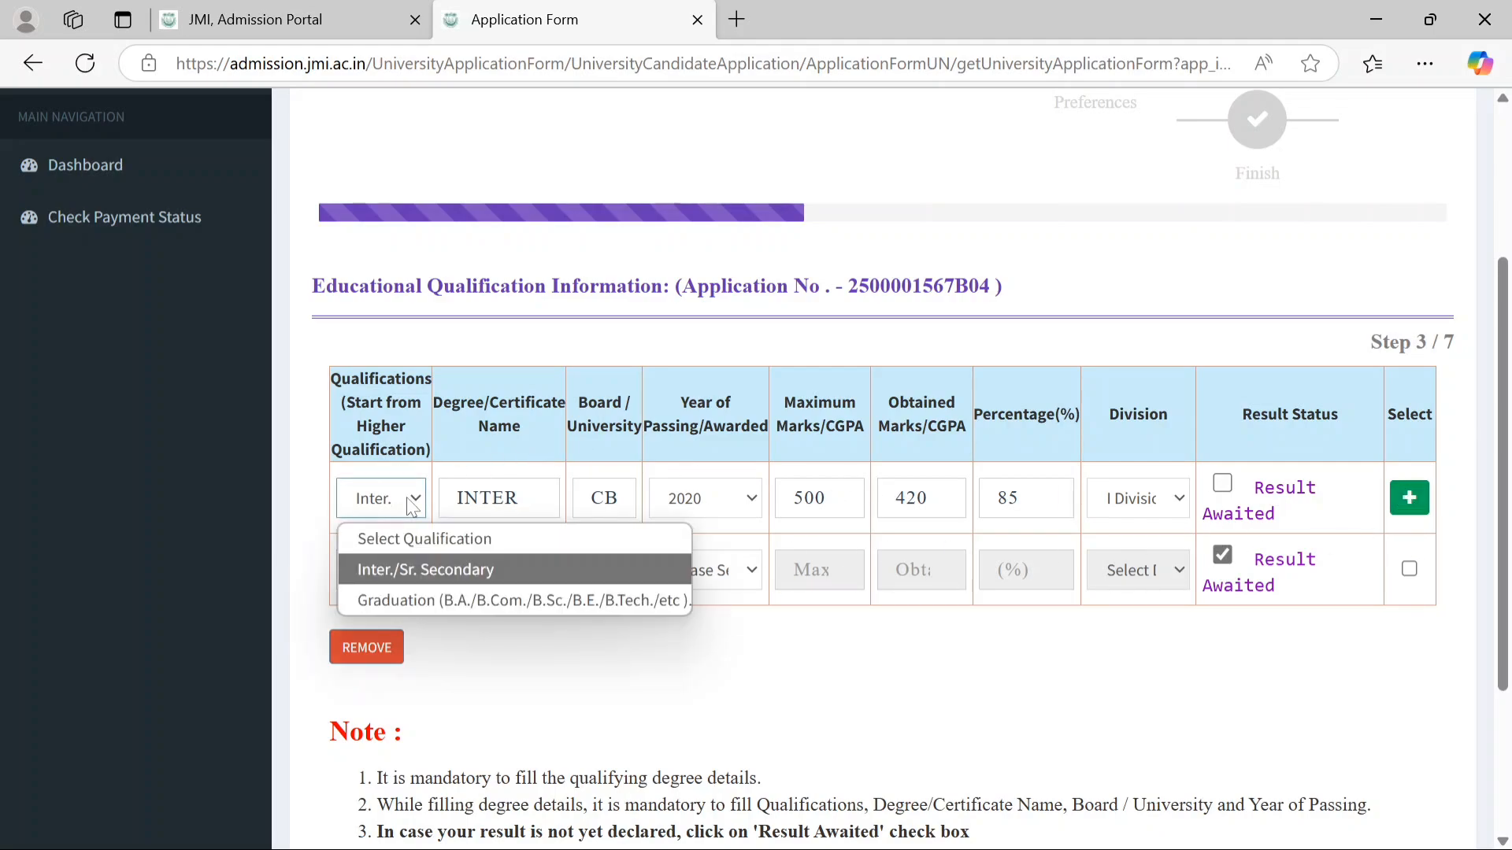
{"action": "left_click", "coordinate": [423, 569]}
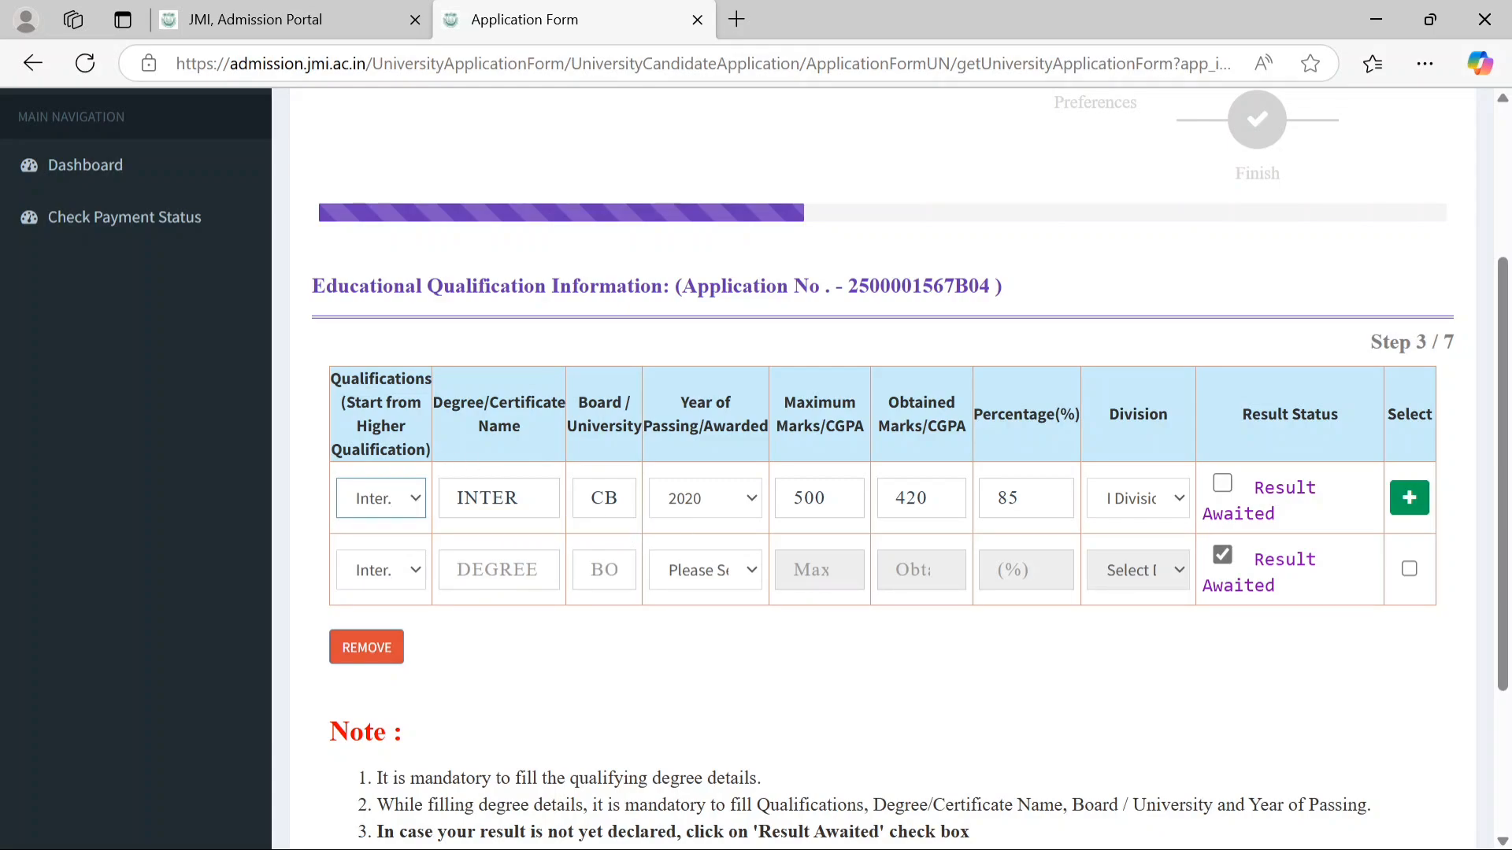
{"action": "left_click", "coordinate": [604, 498]}
{"action": "key", "text": "End"}
{"action": "key", "text": "Left"}
{"action": "key", "text": "Left"}
{"action": "key", "text": "Left"}
{"action": "key", "text": "Left"}
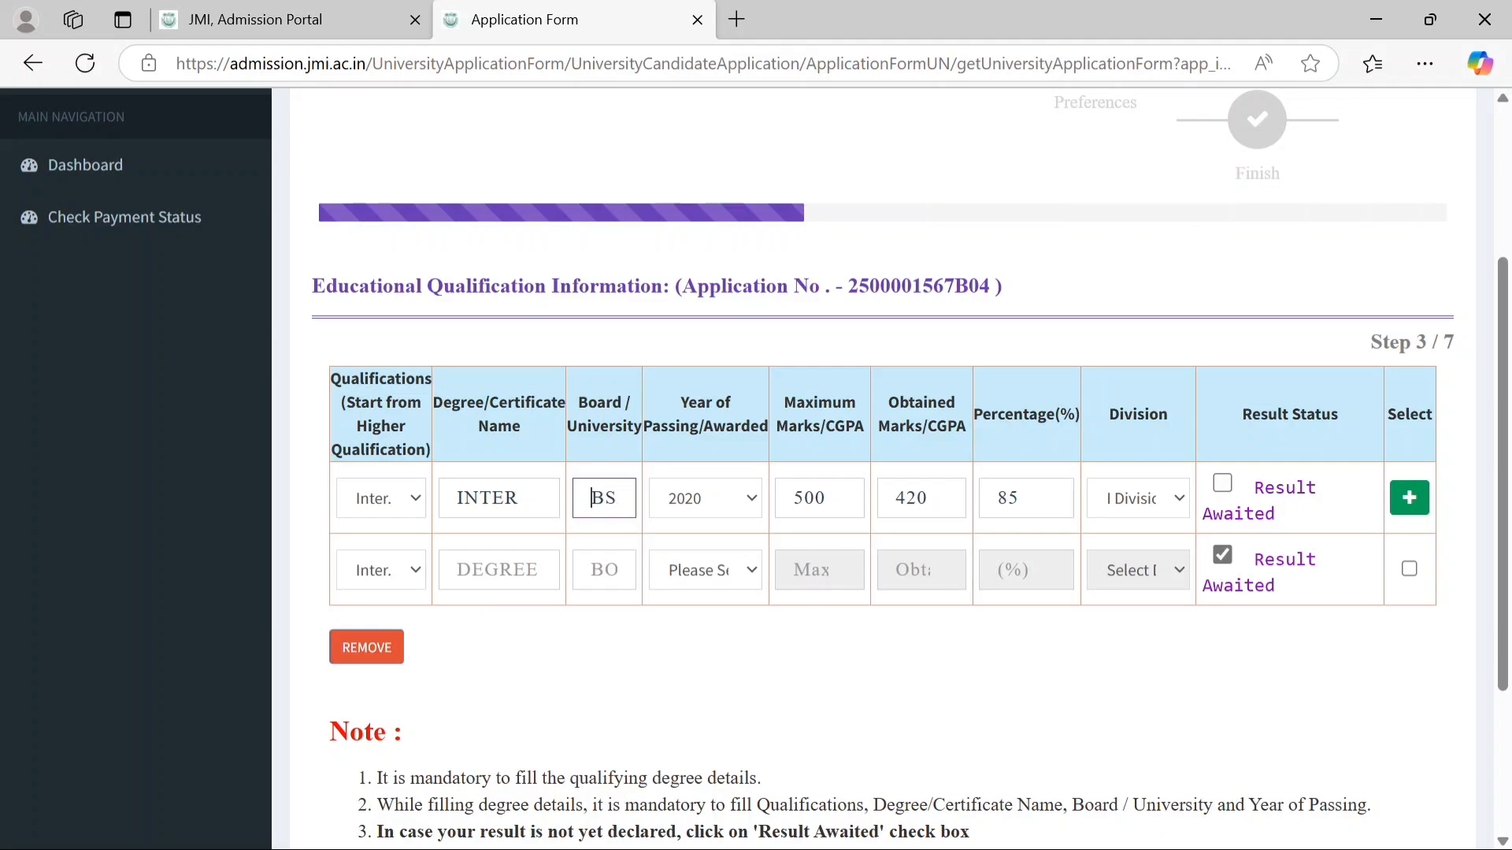
{"action": "key", "text": "Right"}
{"action": "key", "text": "Right"}
{"action": "key", "text": "Right"}
{"action": "key", "text": "Right"}
Set row 2 qualification to Inter./Sr. Secondary, degree name 'SR. SECONDARY', board 'CBSE'.
{"action": "left_click", "coordinate": [378, 570]}
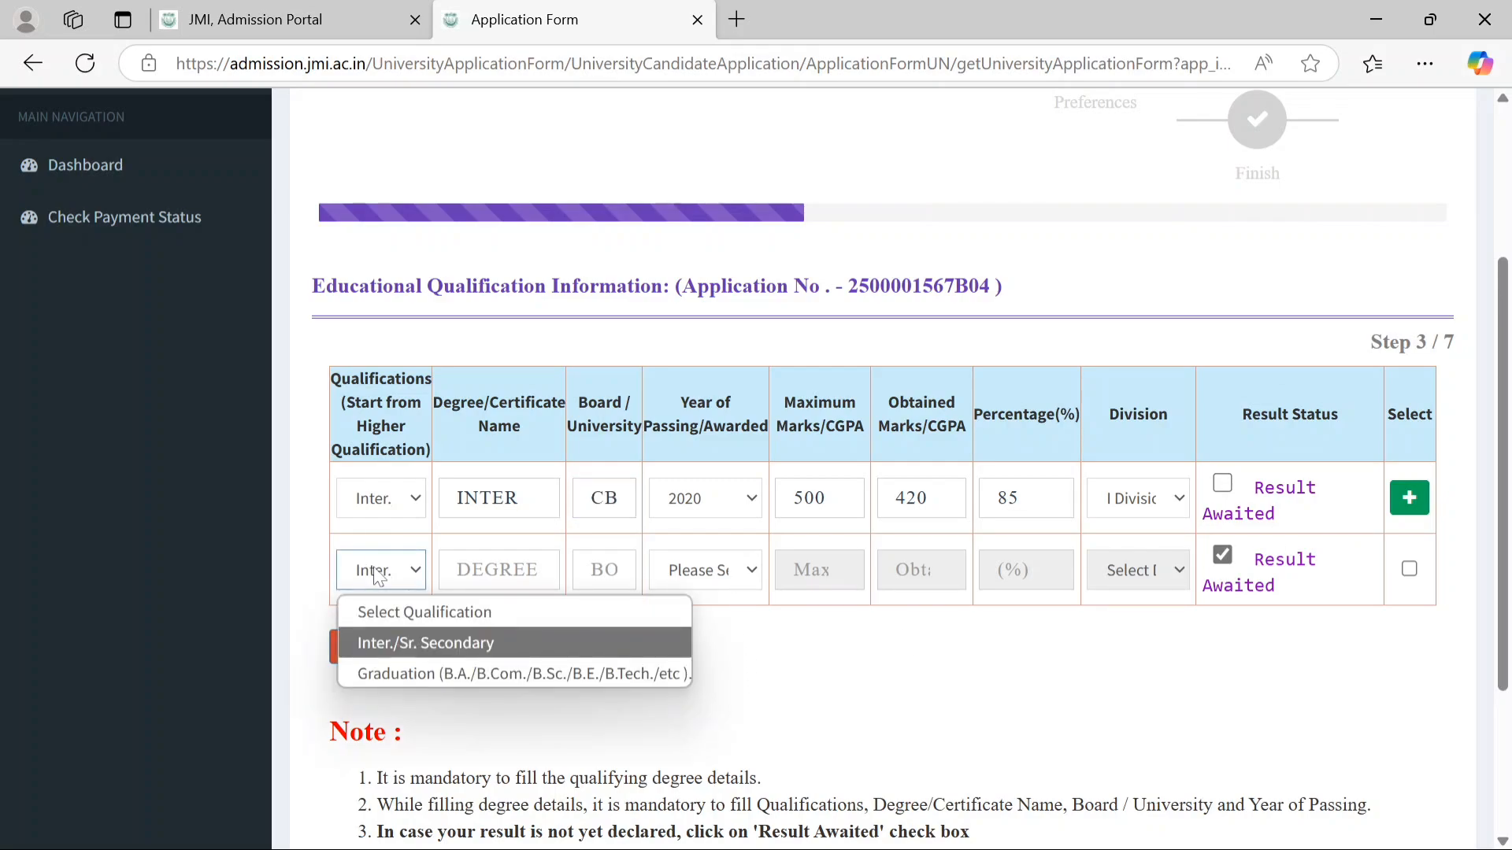
{"action": "left_click", "coordinate": [417, 644]}
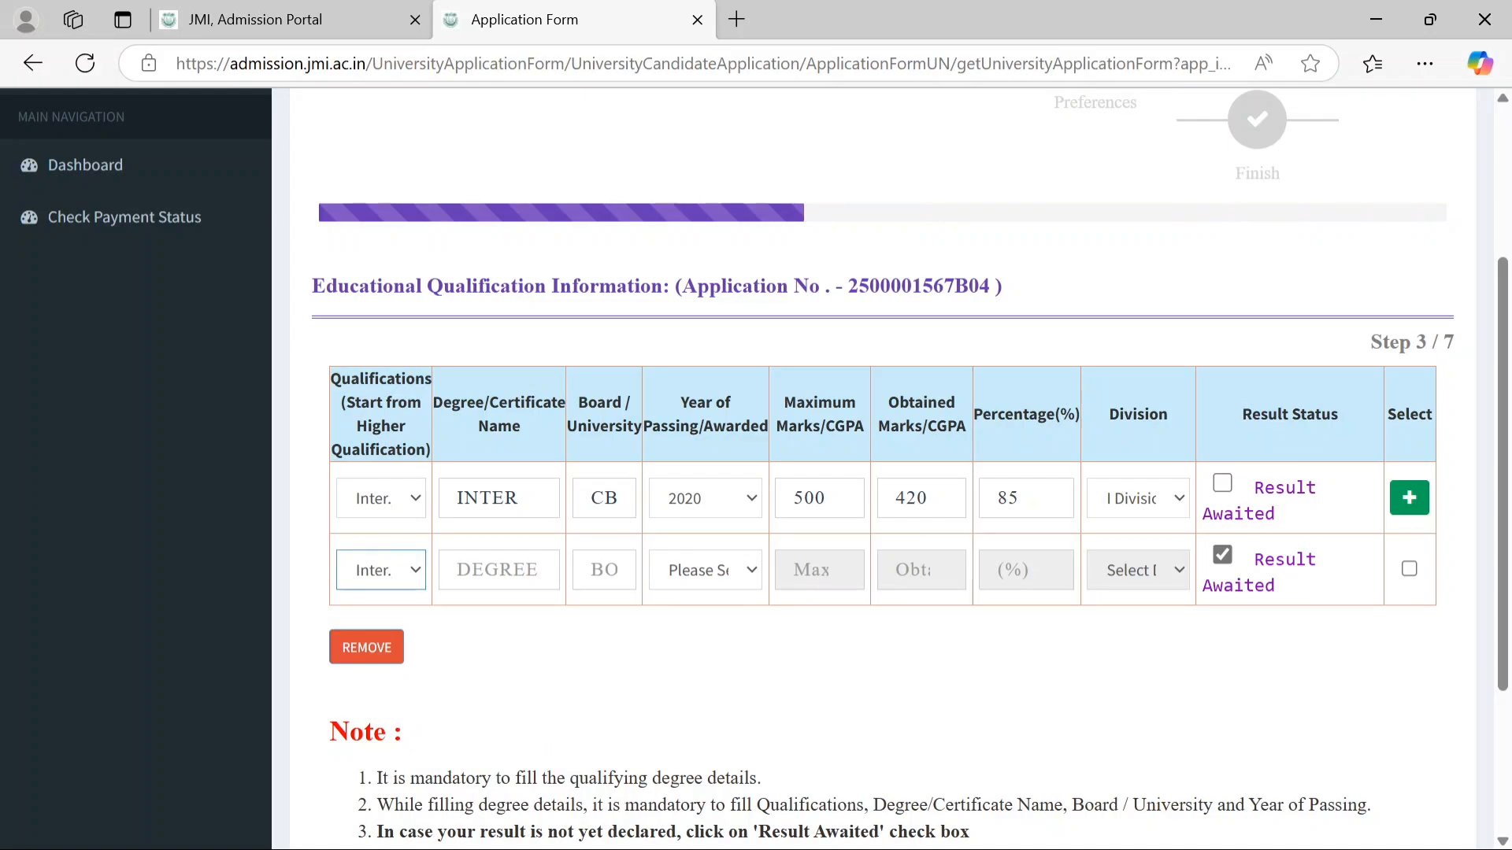
{"action": "key", "text": "Tab"}
{"action": "type", "text": "SR"}
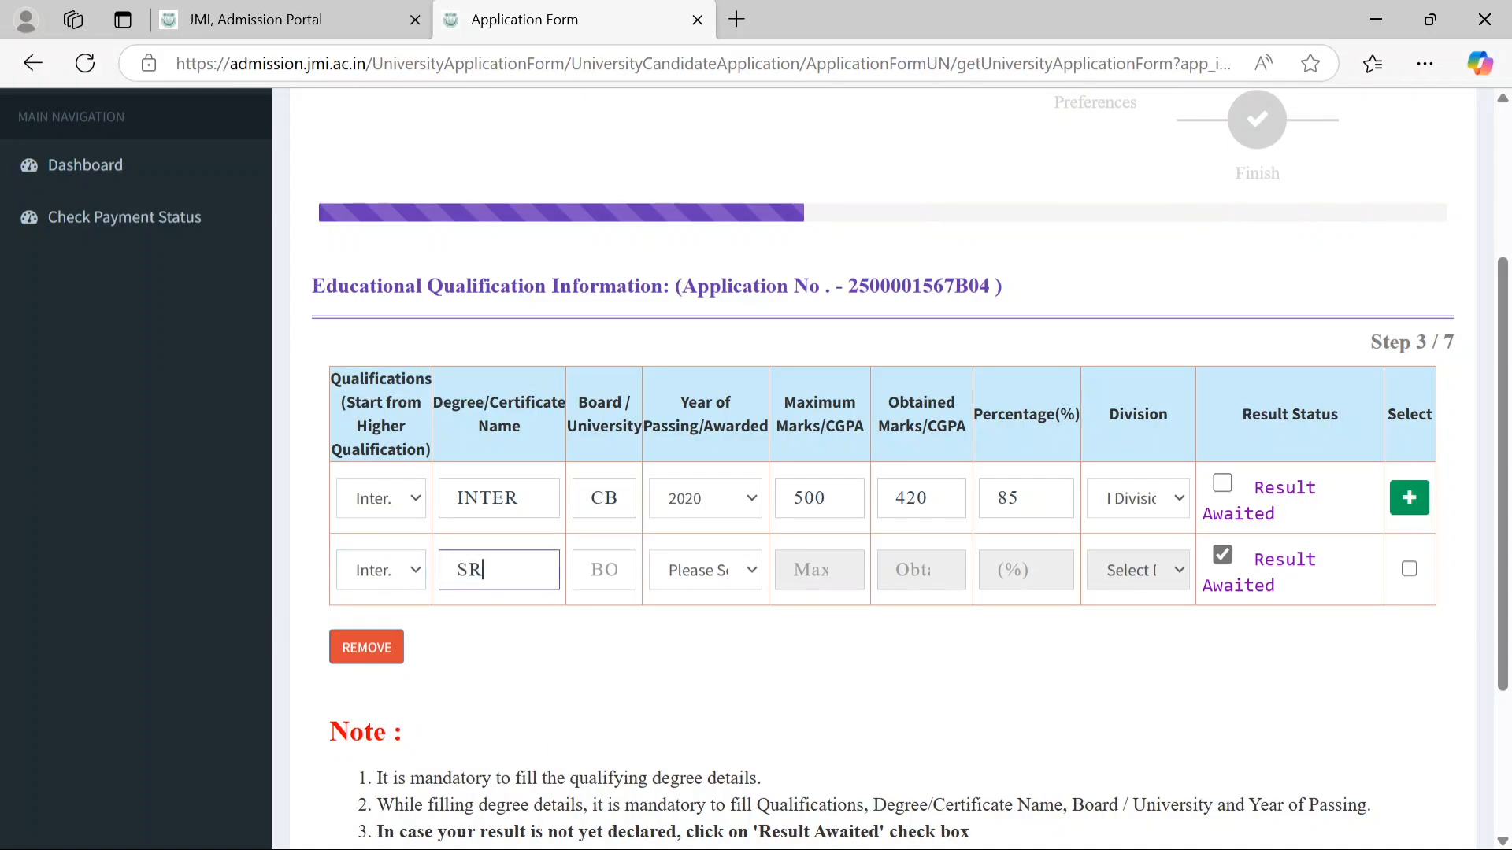
{"action": "type", "text": ". SECONDARY"}
{"action": "left_click", "coordinate": [604, 570]}
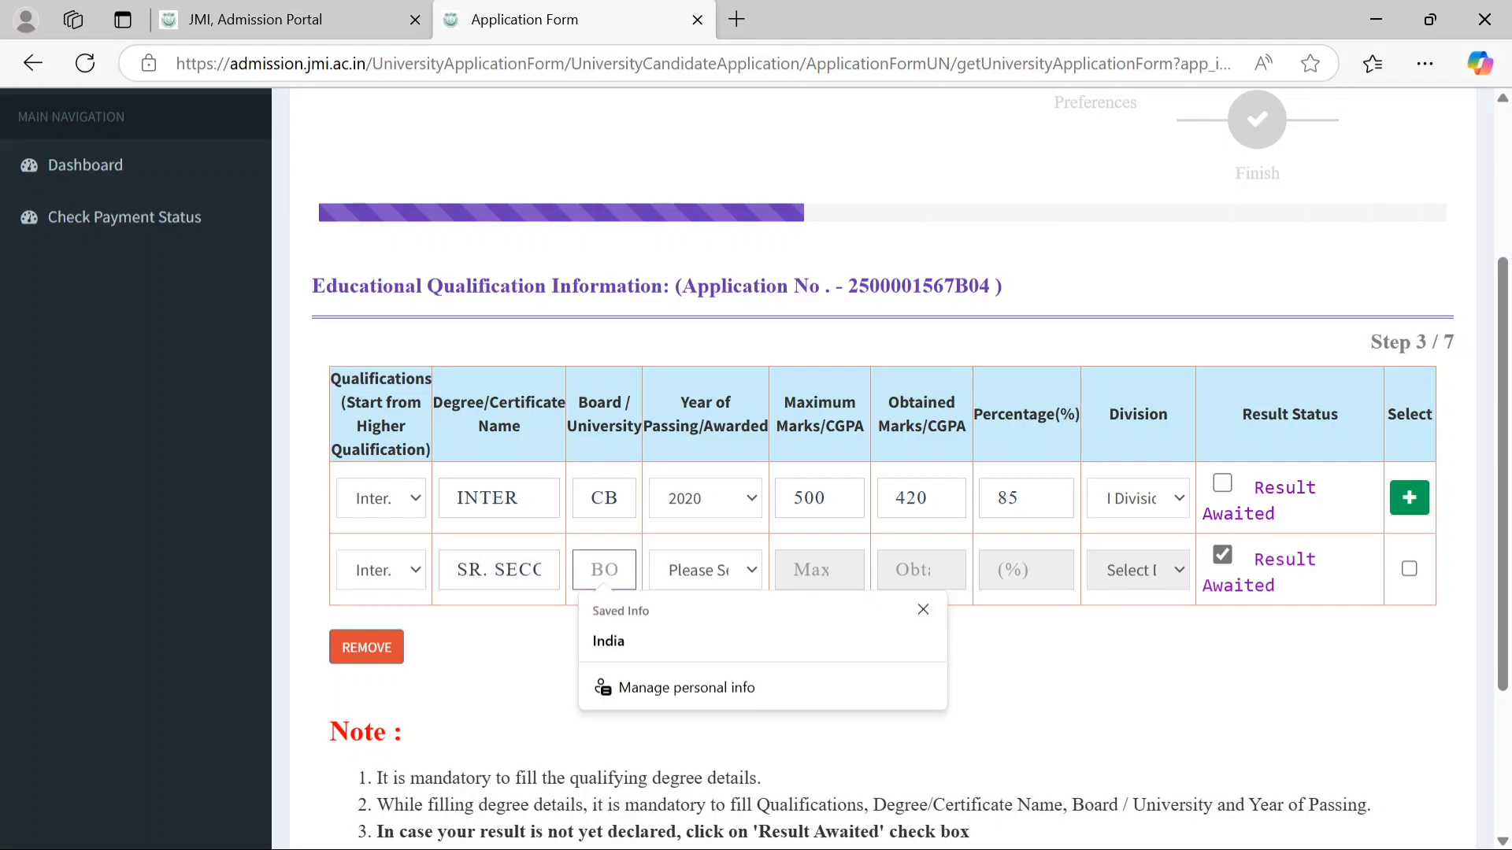
{"action": "type", "text": "CBSE"}
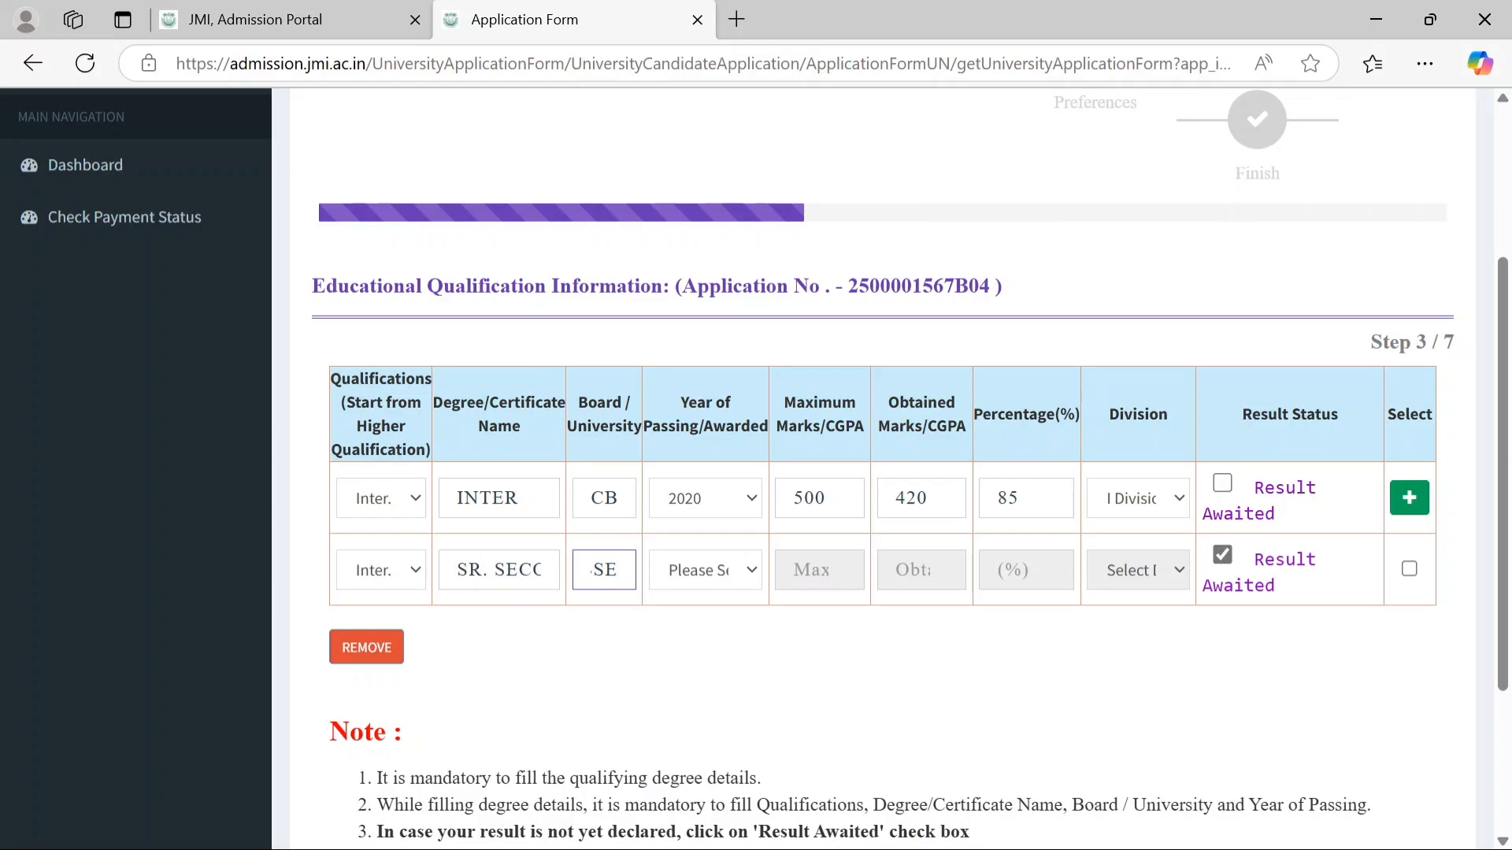
Set row 2 passing year to 2022 and untick Result Awaited.
{"action": "left_click", "coordinate": [685, 570]}
{"action": "scroll", "coordinate": [692, 520], "scroll_direction": "down", "scroll_amount": 1}
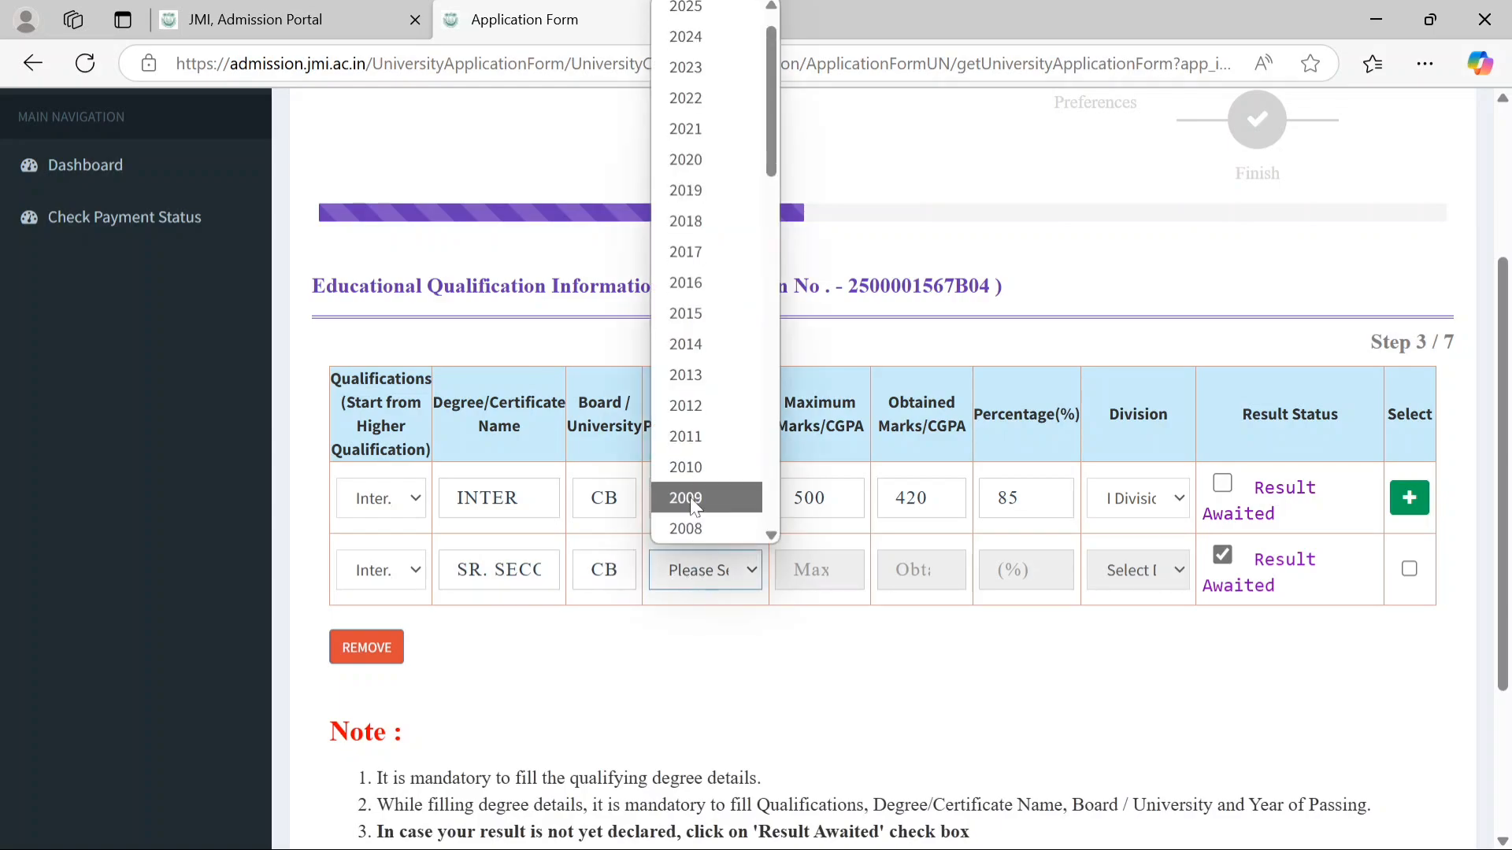
{"action": "scroll", "coordinate": [692, 504], "scroll_direction": "down", "scroll_amount": 4}
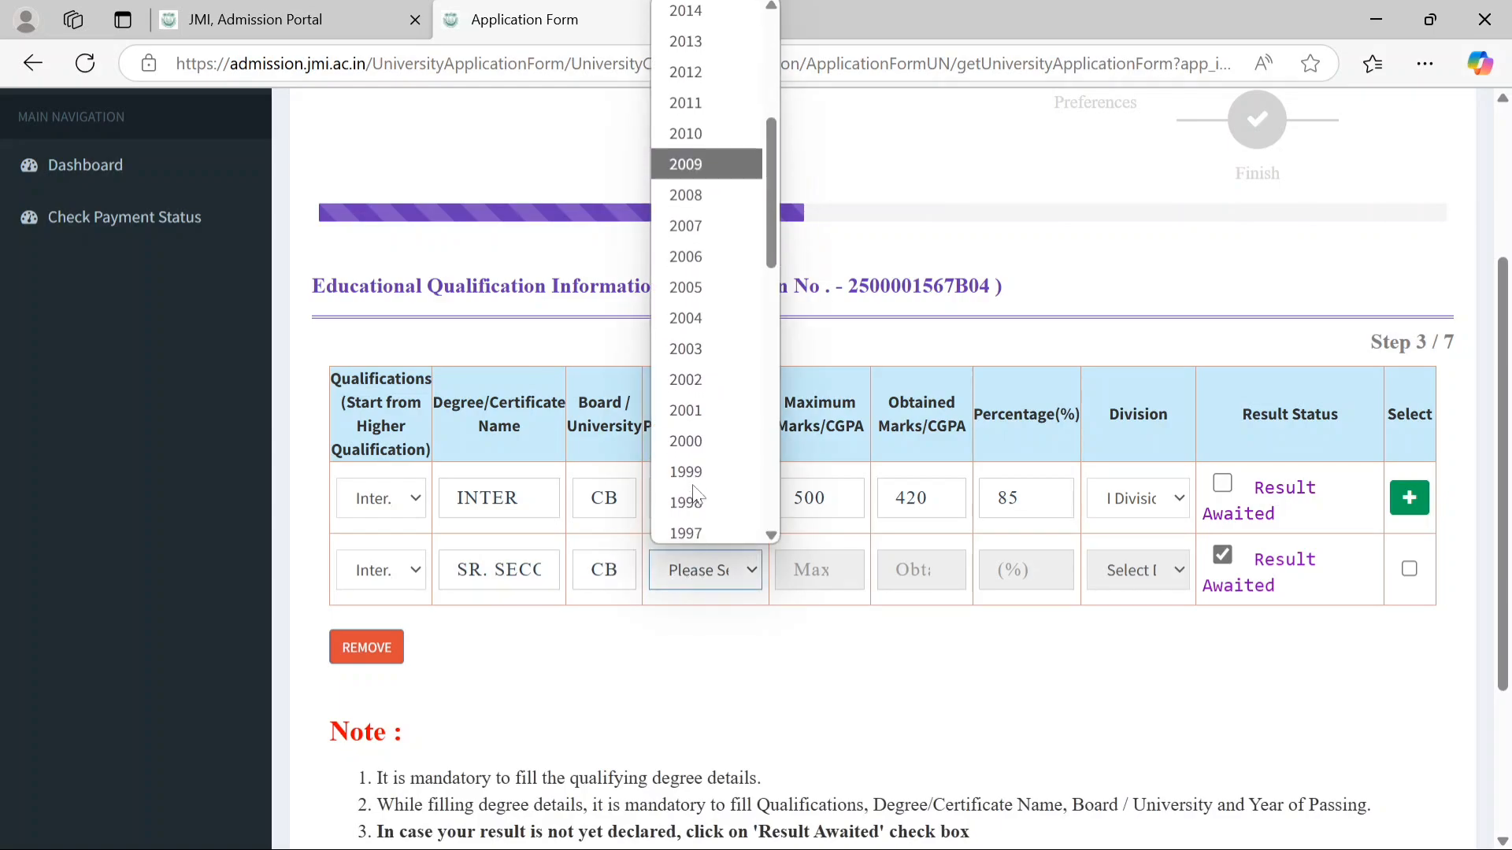
{"action": "scroll", "coordinate": [695, 494], "scroll_direction": "up", "scroll_amount": 2}
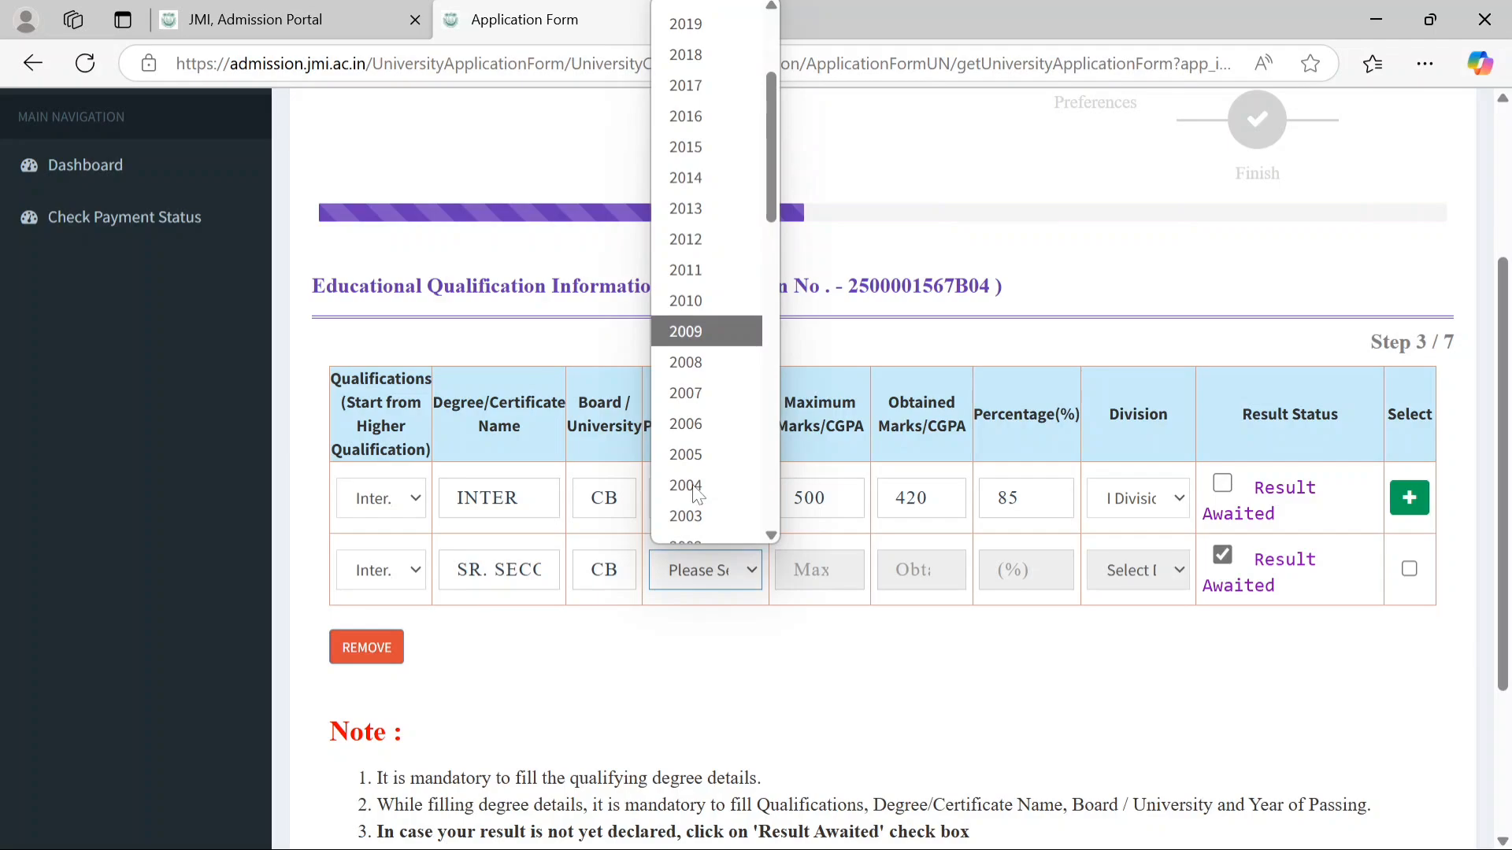
{"action": "scroll", "coordinate": [697, 493], "scroll_direction": "down", "scroll_amount": 1}
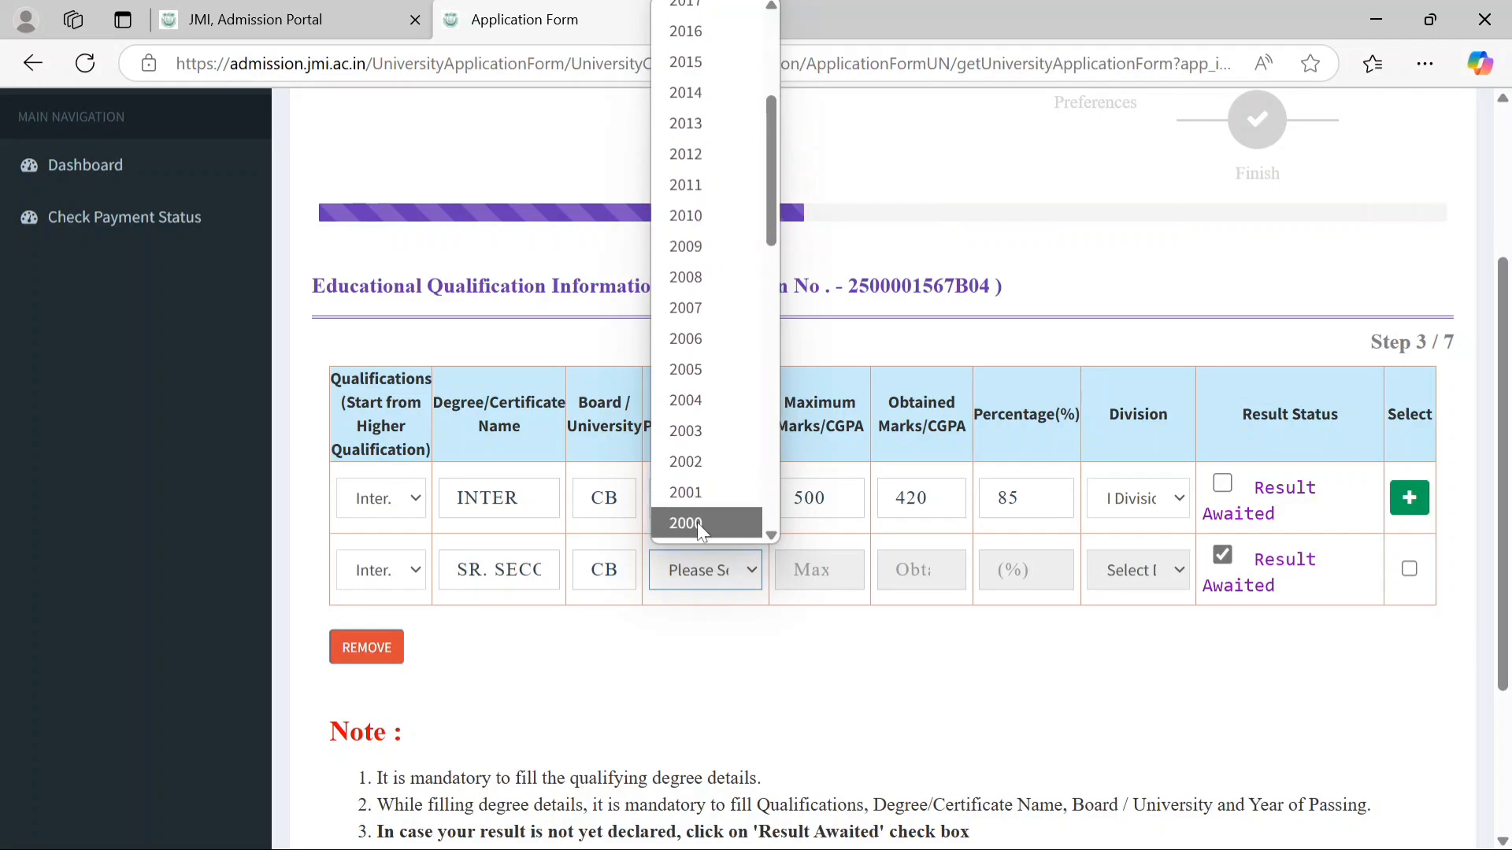
{"action": "scroll", "coordinate": [683, 406], "scroll_direction": "up", "scroll_amount": 3}
{"action": "scroll", "coordinate": [686, 411], "scroll_direction": "up", "scroll_amount": 1}
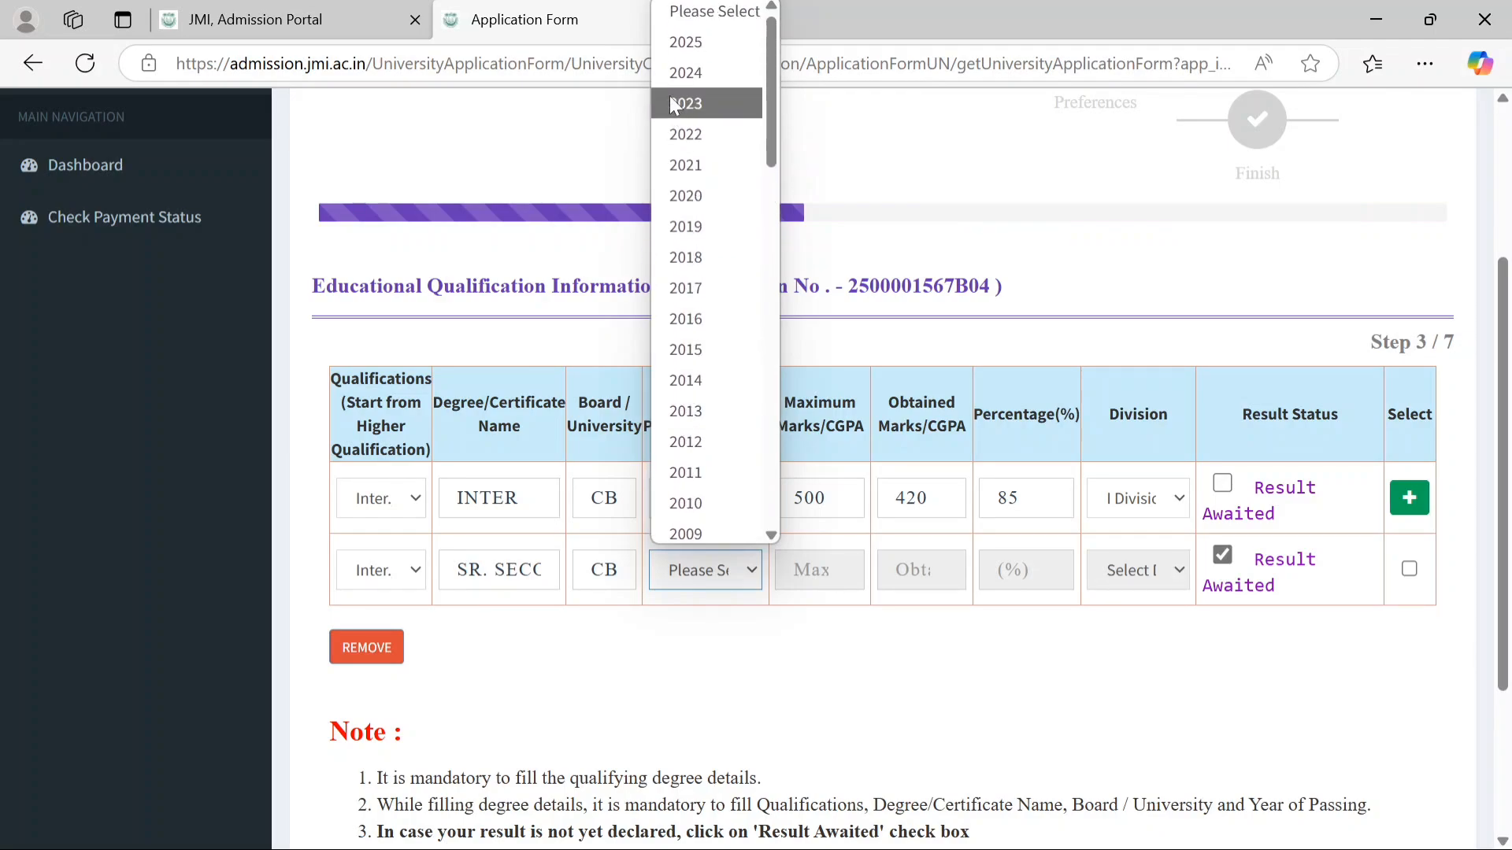
{"action": "left_click", "coordinate": [667, 44]}
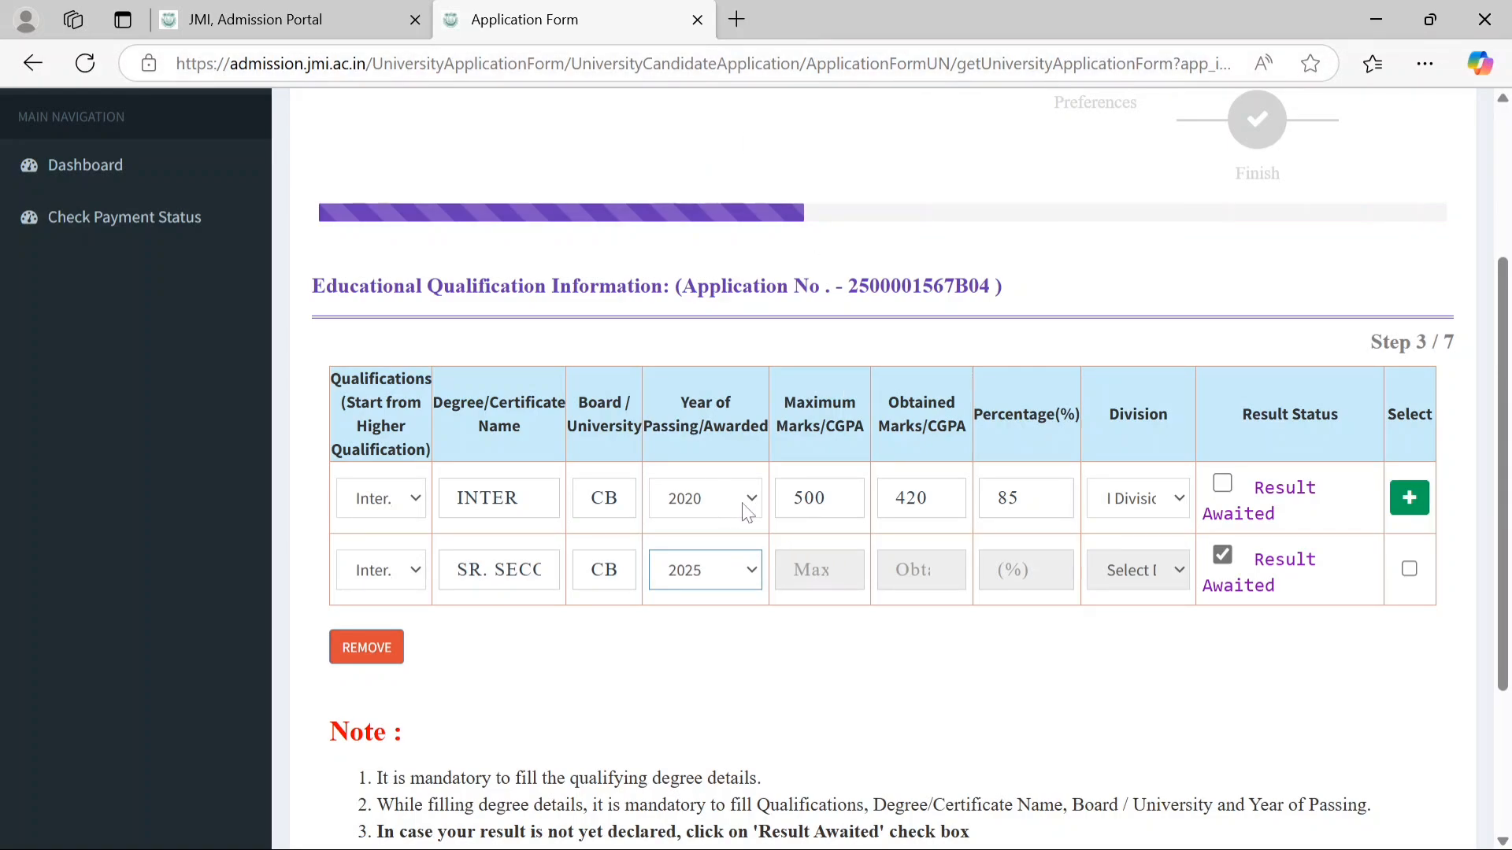
{"action": "left_click", "coordinate": [755, 569]}
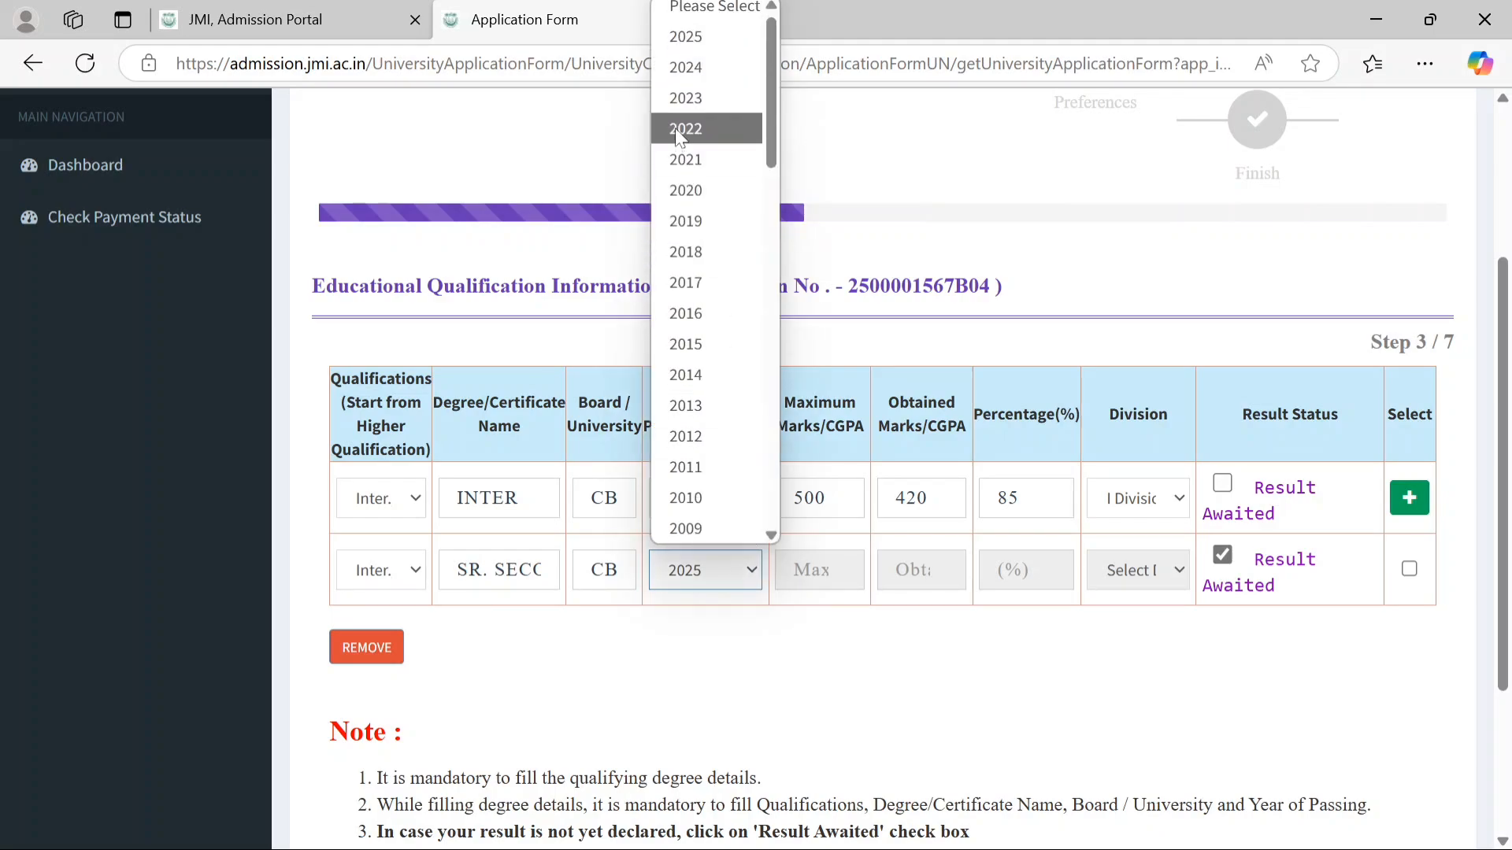
{"action": "left_click", "coordinate": [697, 128]}
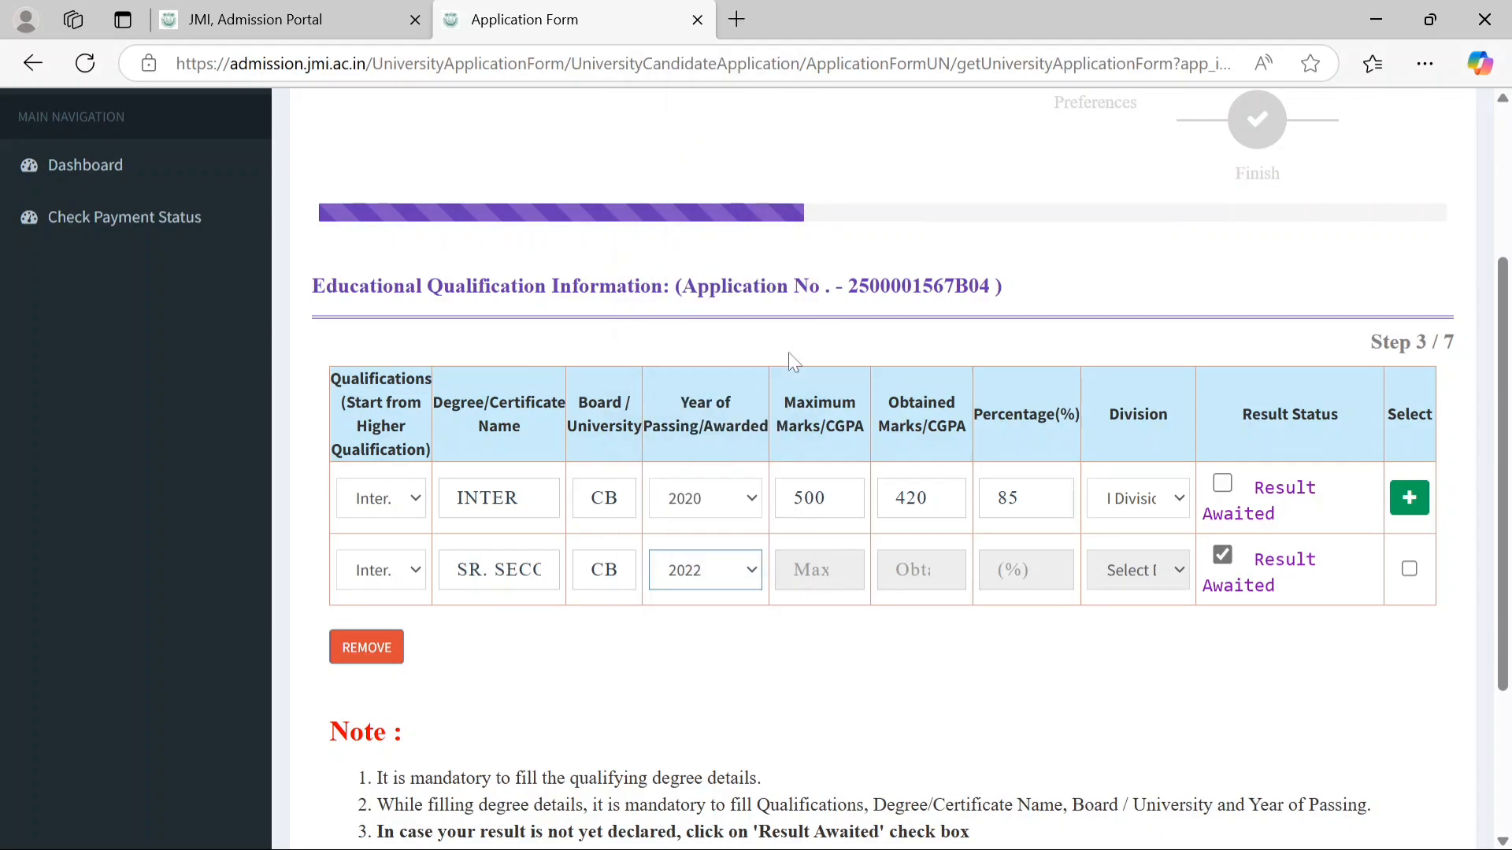
{"action": "left_click", "coordinate": [1222, 555]}
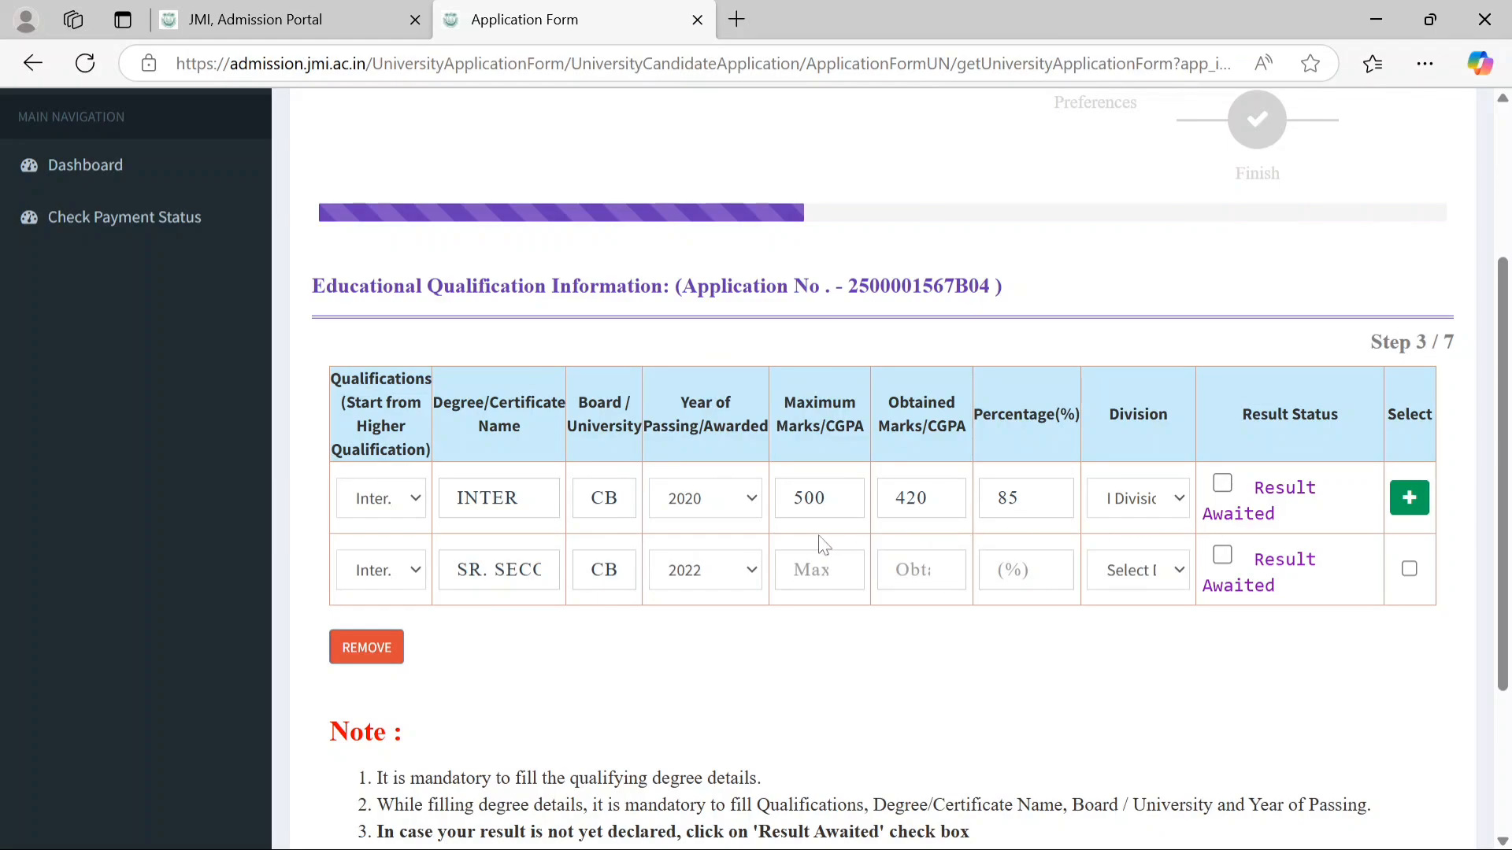
Enter row 2 marks: 500 maximum, 420 obtained, 85%, I Division.
{"action": "left_click", "coordinate": [823, 569]}
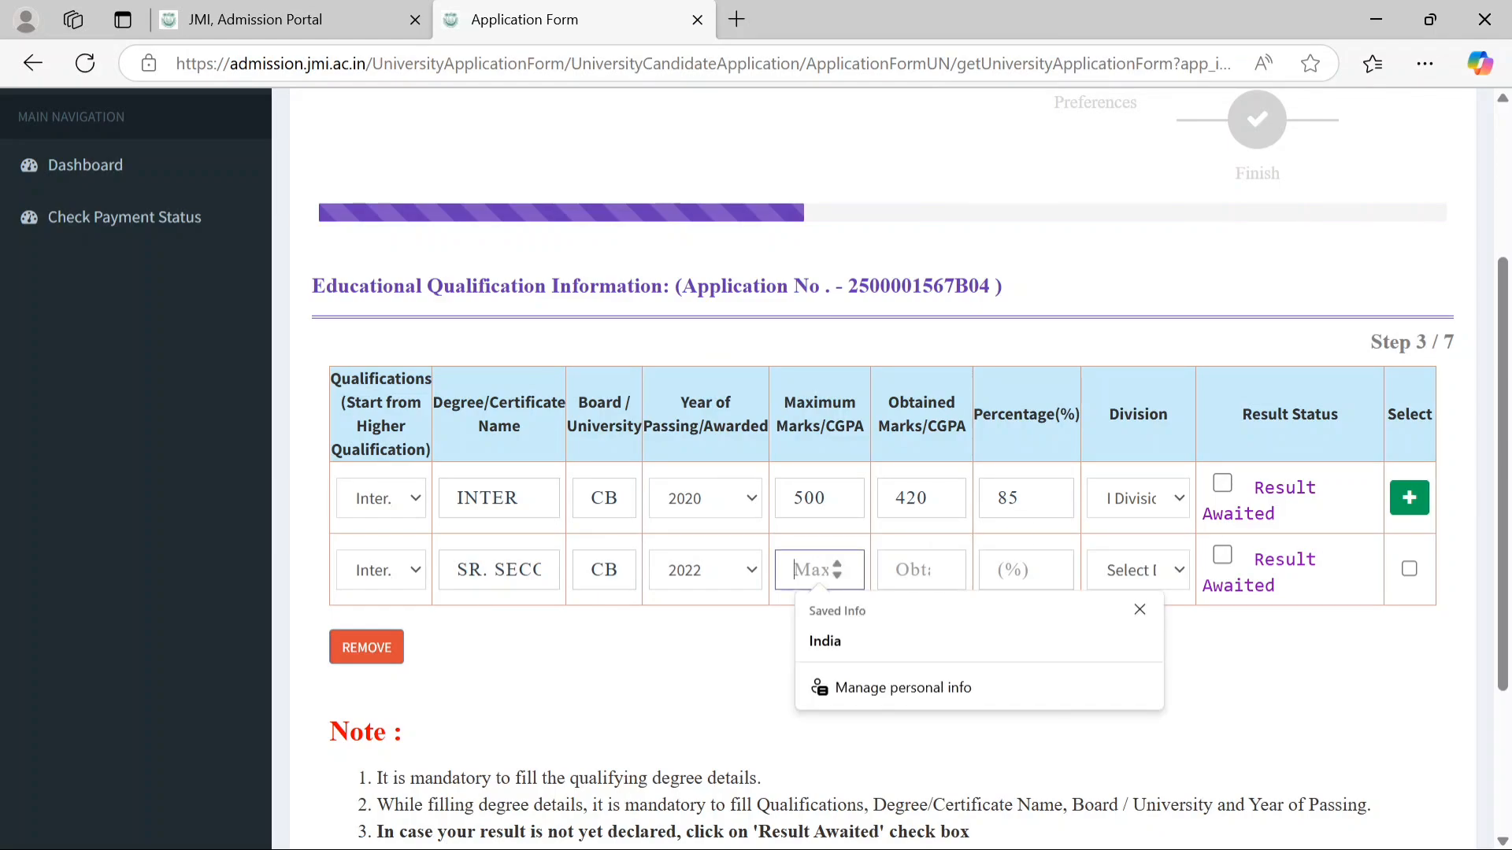
{"action": "type", "text": "500"}
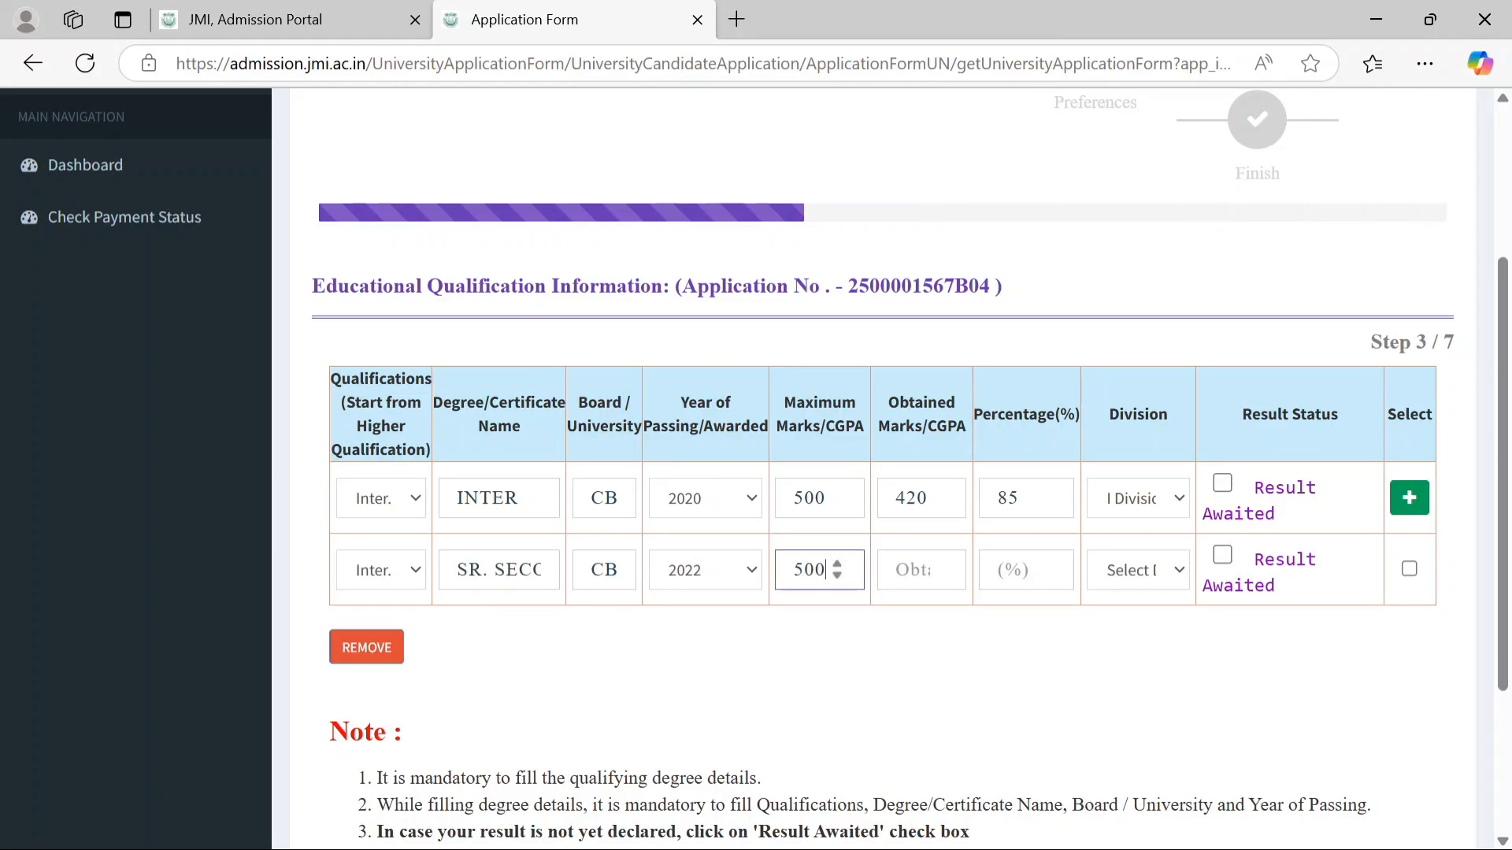
{"action": "left_click", "coordinate": [898, 573]}
{"action": "type", "text": "2"}
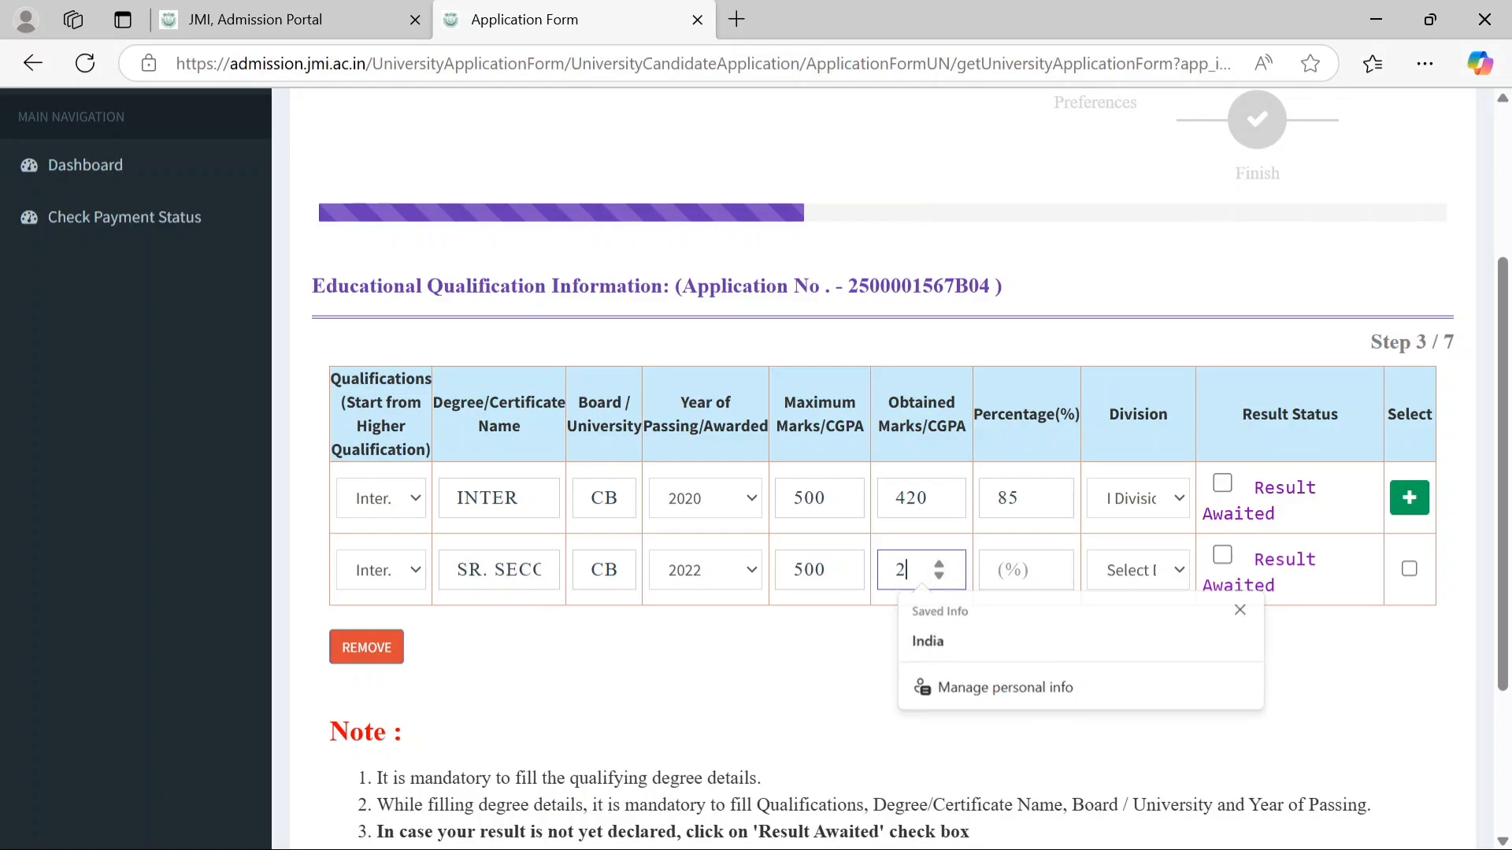
{"action": "key", "text": "BackSpace"}
{"action": "type", "text": "420"}
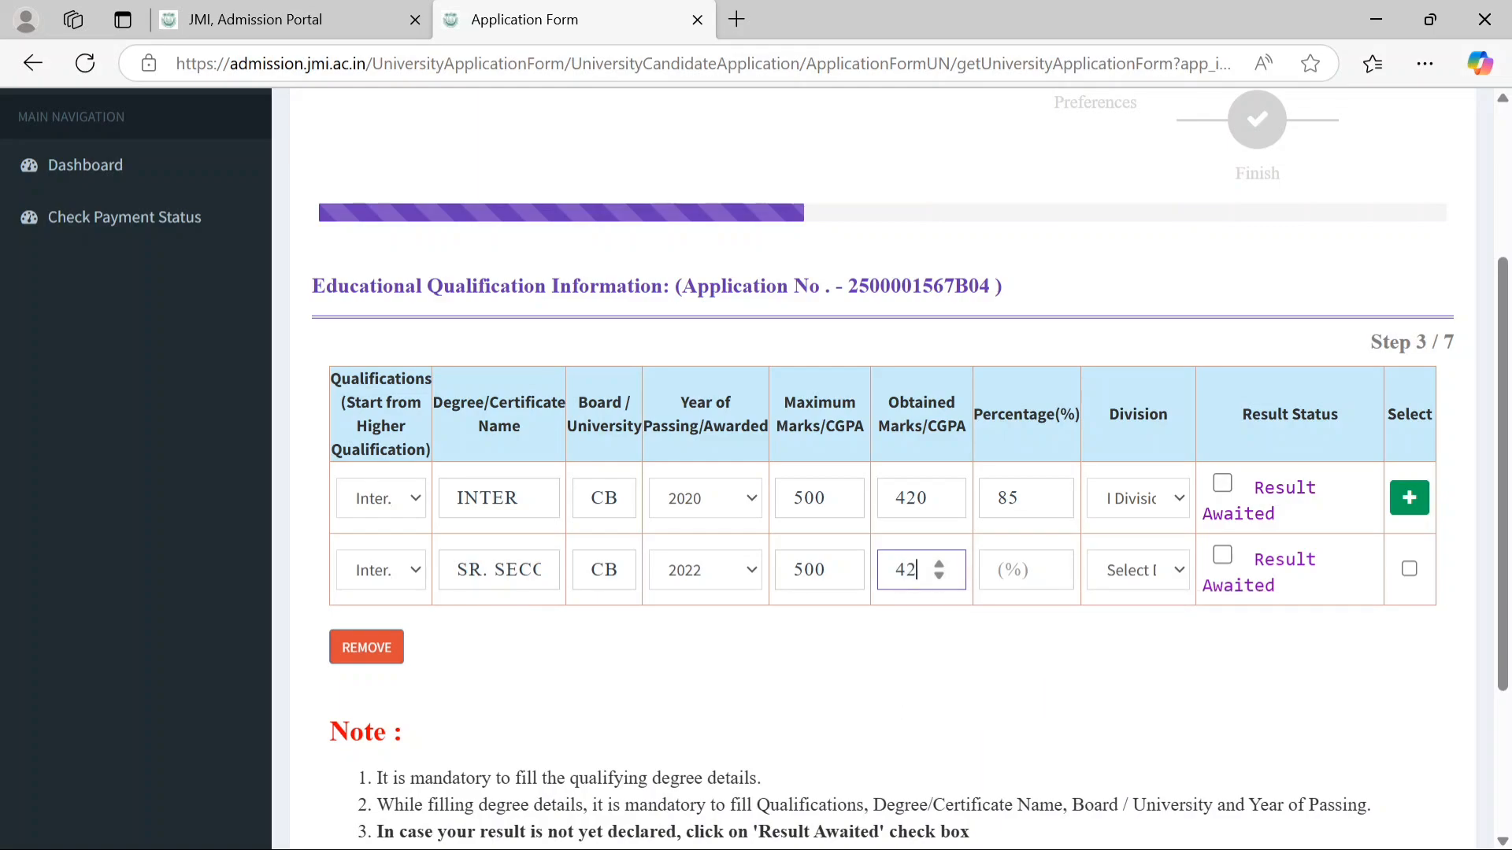
{"action": "left_click", "coordinate": [1021, 571]}
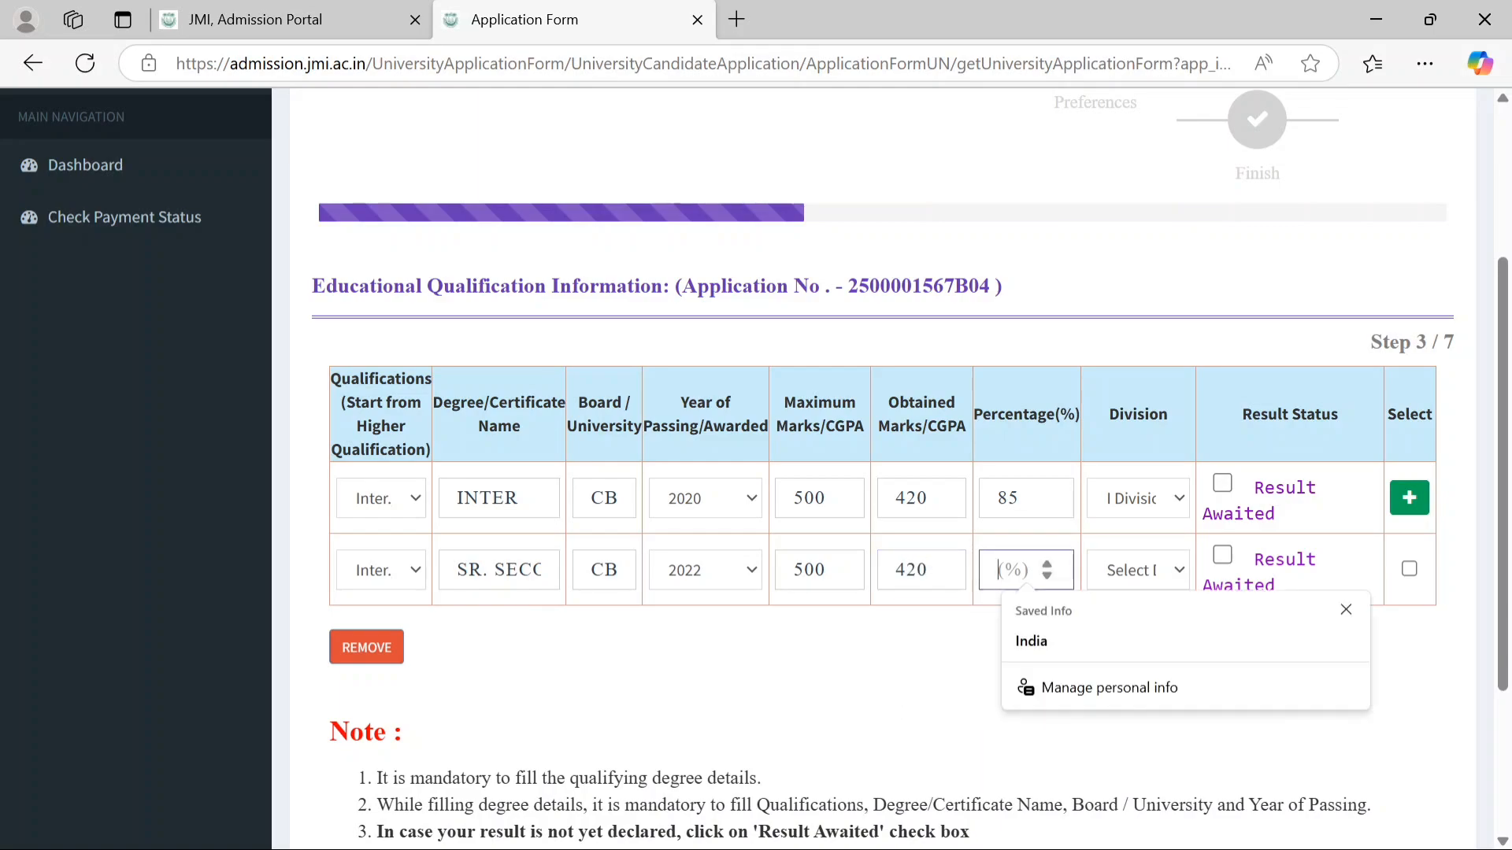
{"action": "type", "text": "85"}
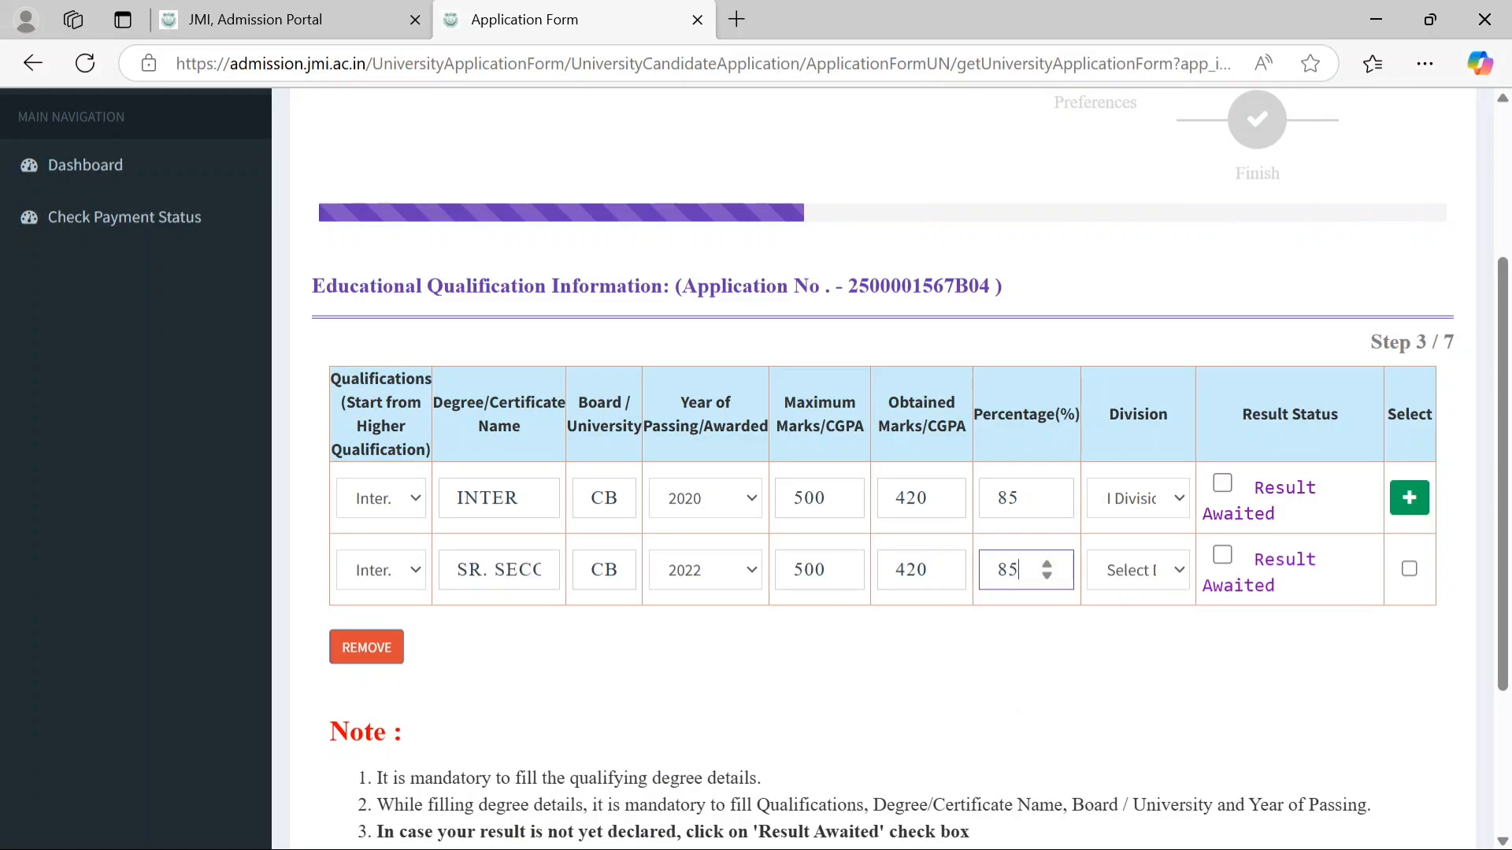
{"action": "left_click", "coordinate": [1137, 570]}
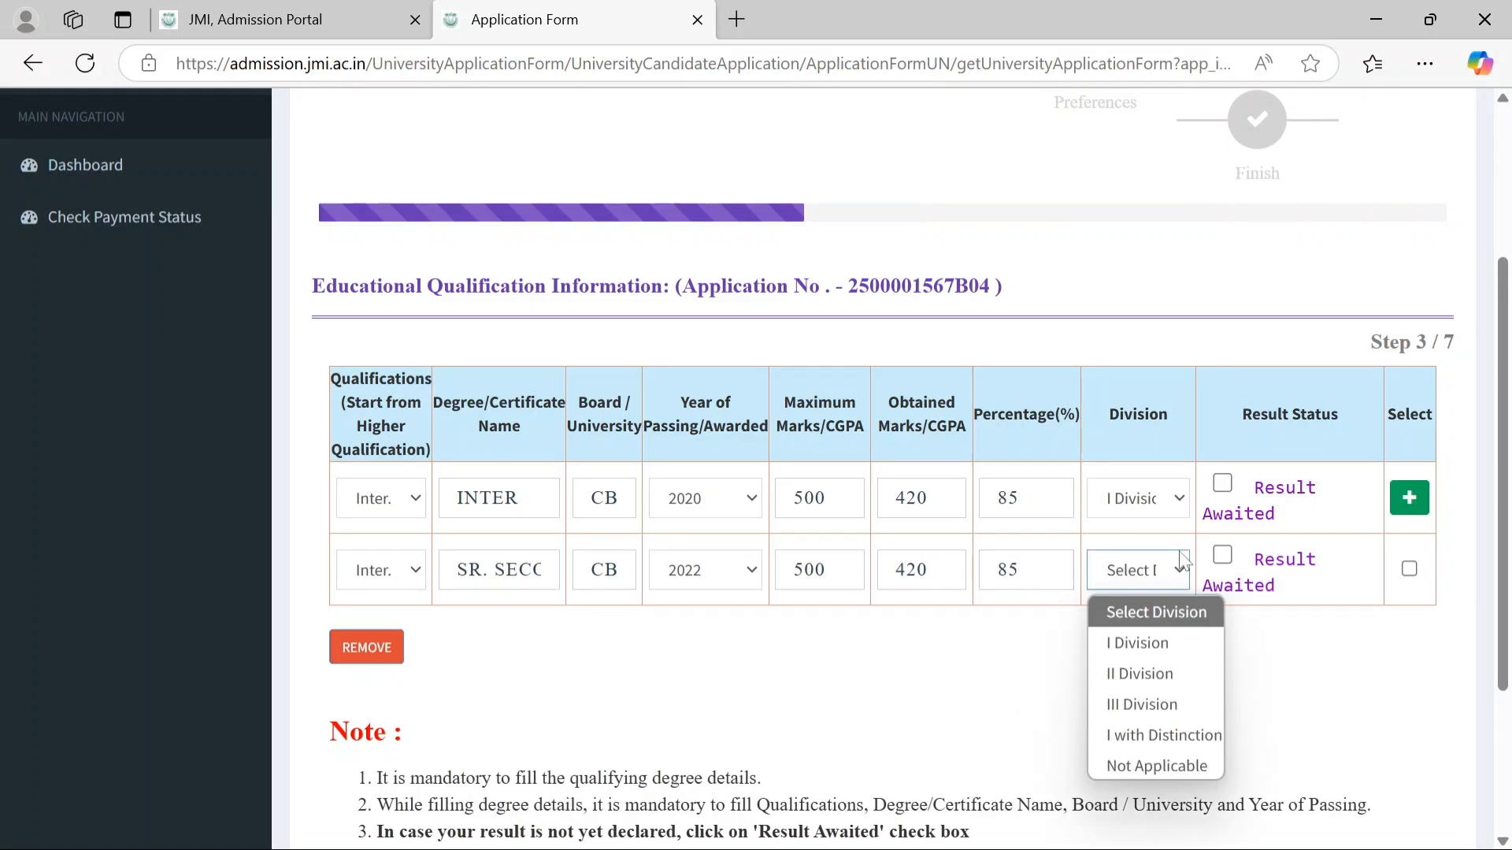
{"action": "left_click", "coordinate": [1146, 636]}
{"action": "scroll", "coordinate": [1037, 634], "scroll_direction": "down", "scroll_amount": 3}
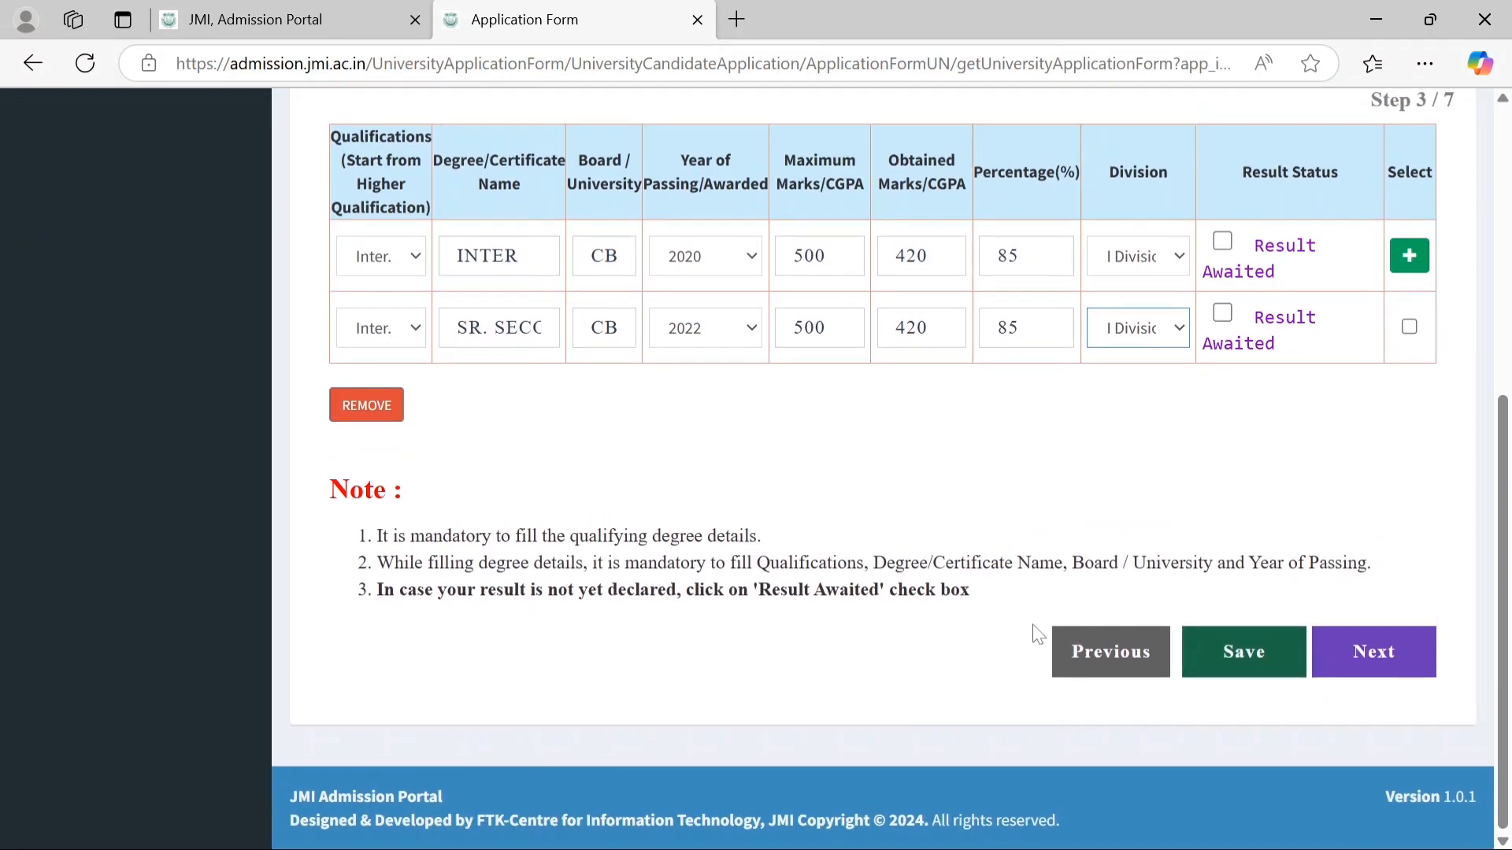
Advance to the Image Upload step and begin choosing a photo file to upload.
{"action": "left_click", "coordinate": [1343, 653]}
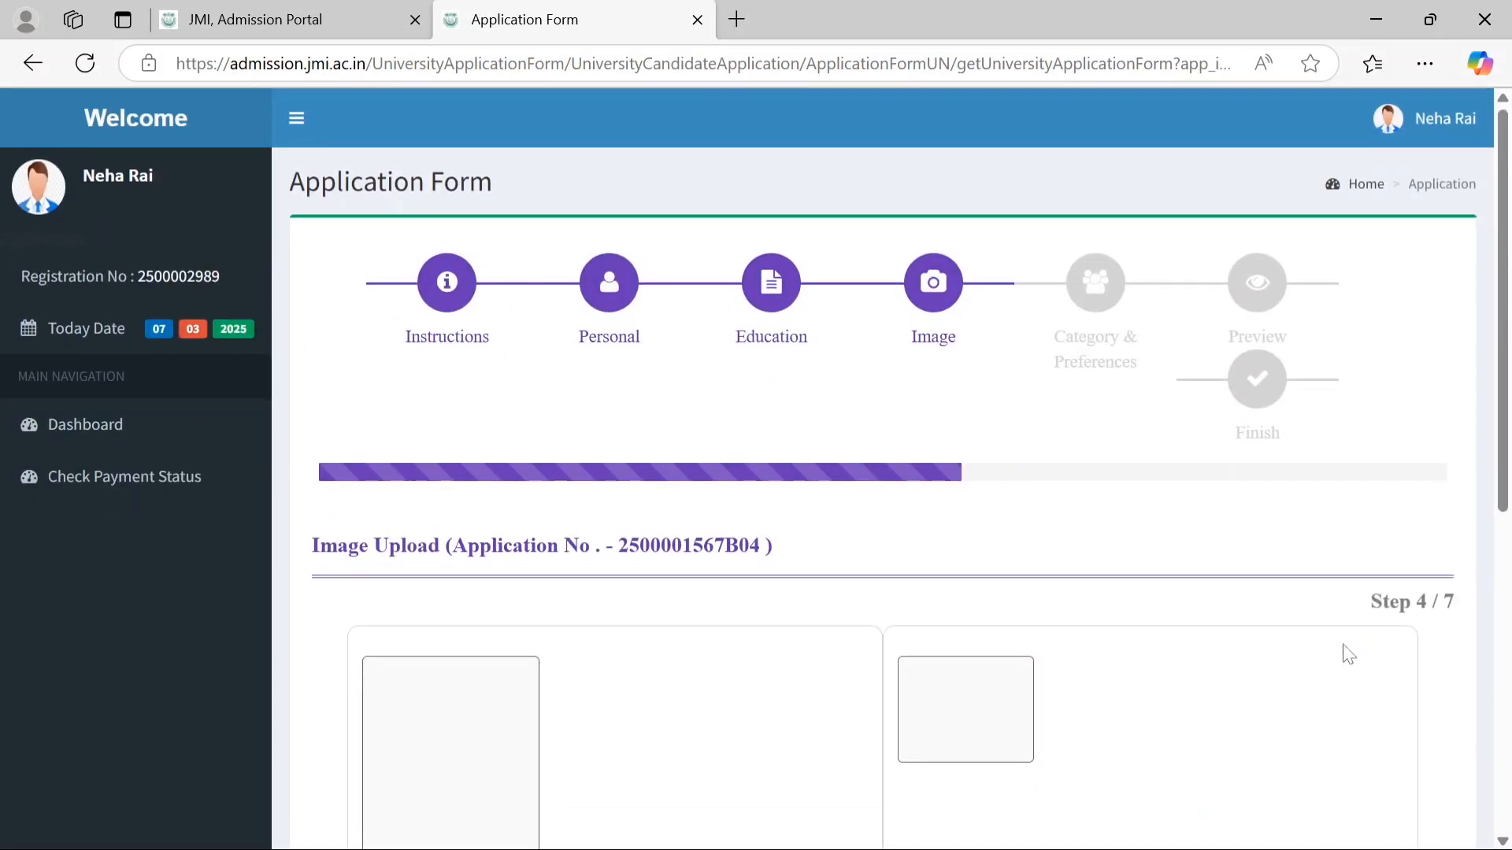
{"action": "scroll", "coordinate": [1342, 653], "scroll_direction": "down", "scroll_amount": 4}
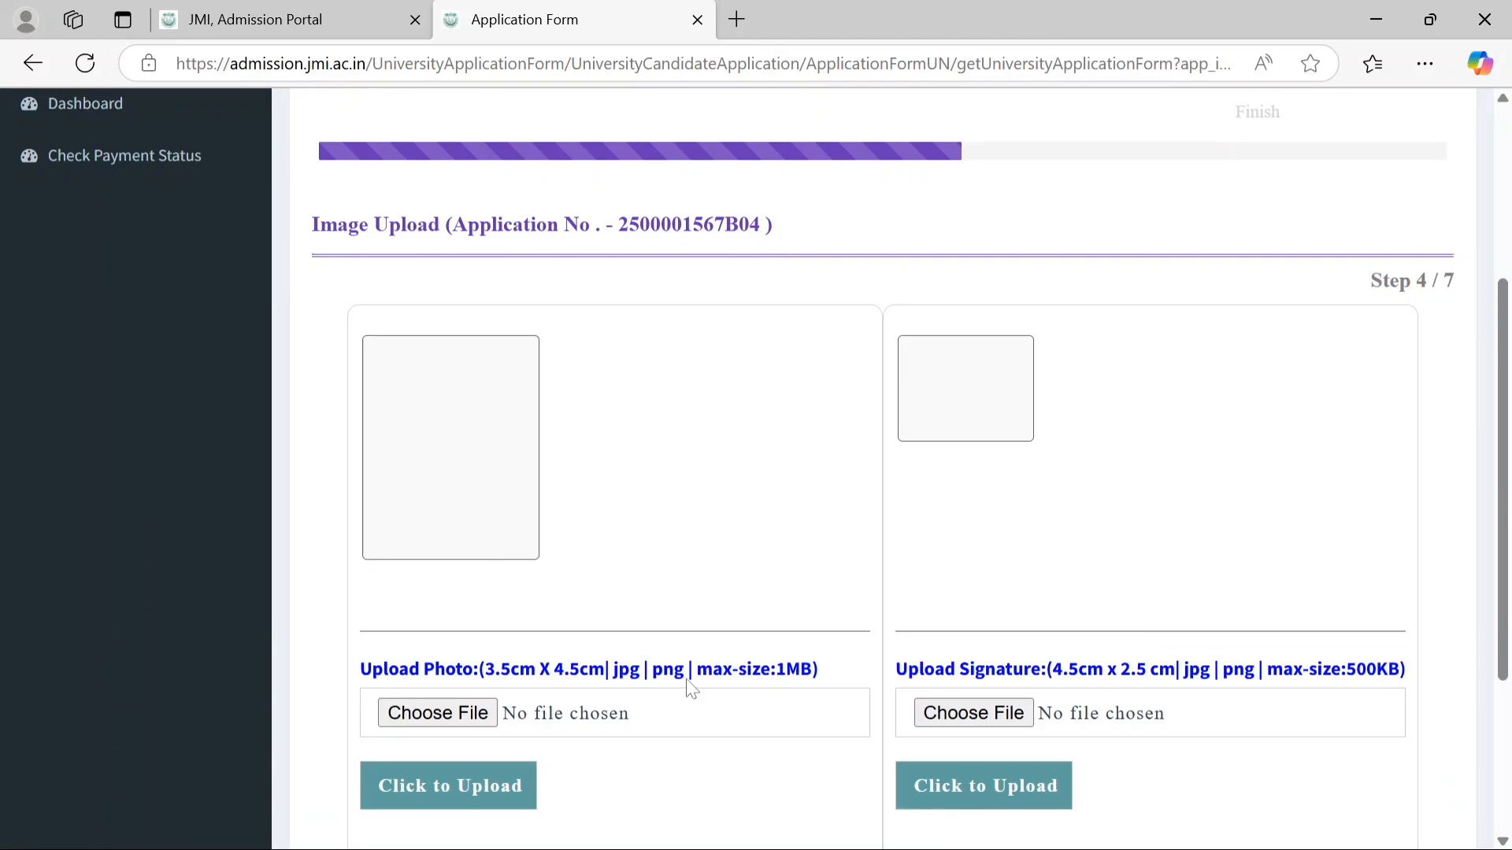
{"action": "left_click", "coordinate": [451, 711]}
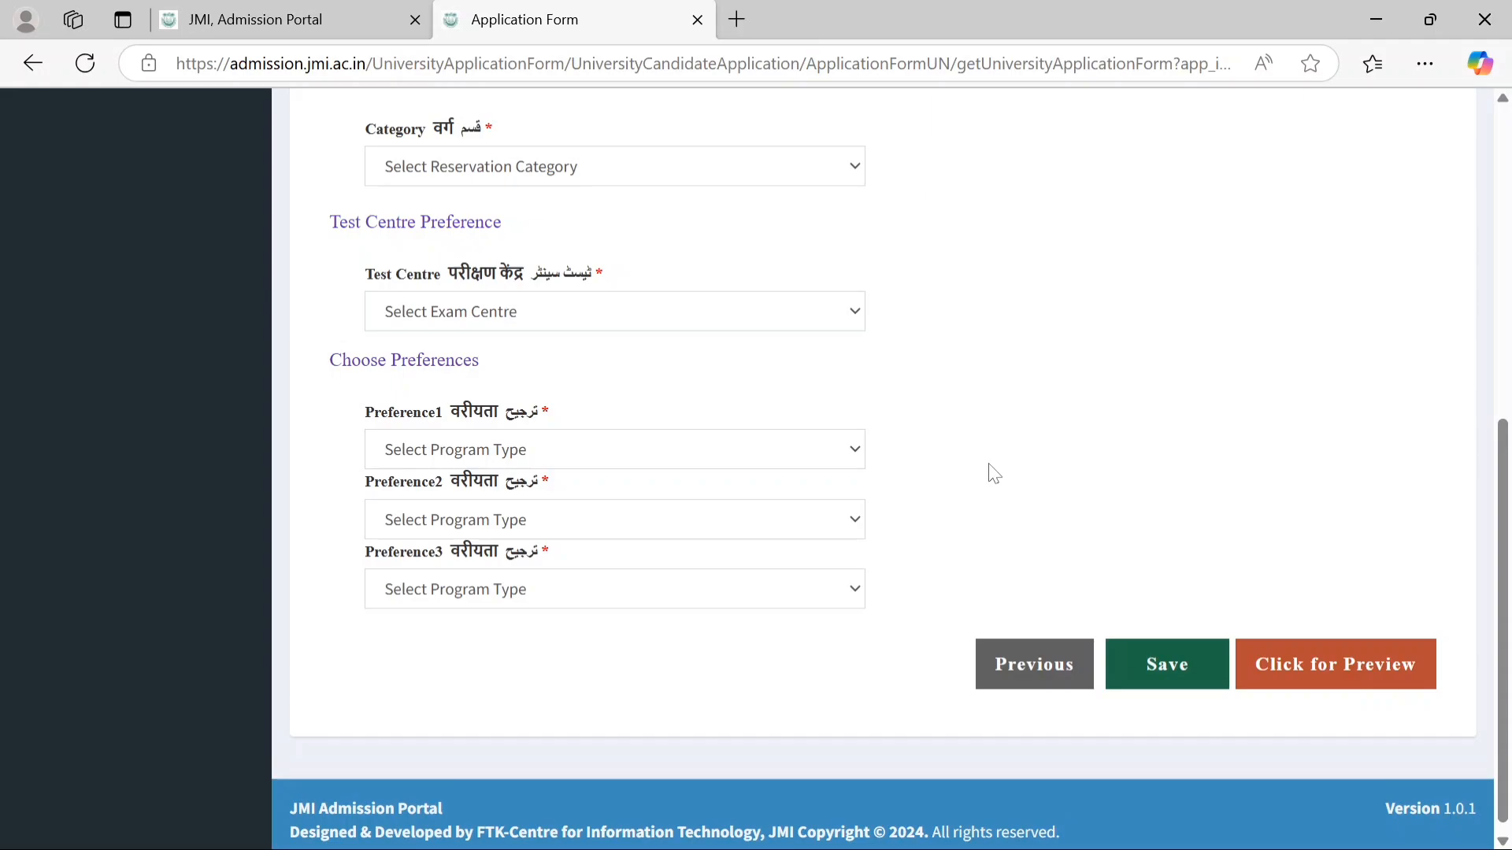
Set the reservation category to General.
{"action": "scroll", "coordinate": [993, 473], "scroll_direction": "up", "scroll_amount": 4}
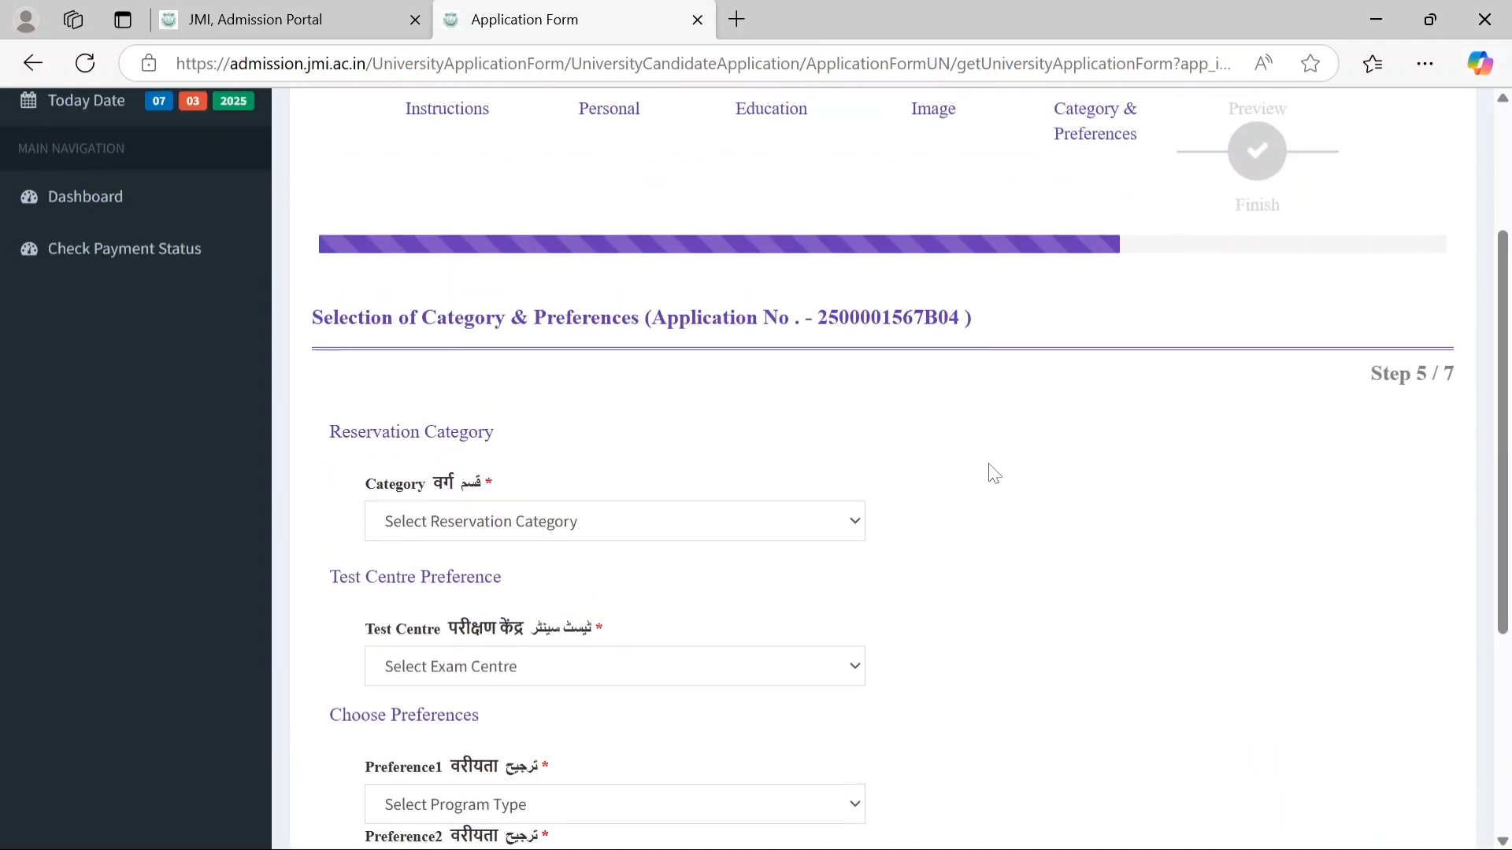
{"action": "scroll", "coordinate": [994, 474], "scroll_direction": "up", "scroll_amount": 3}
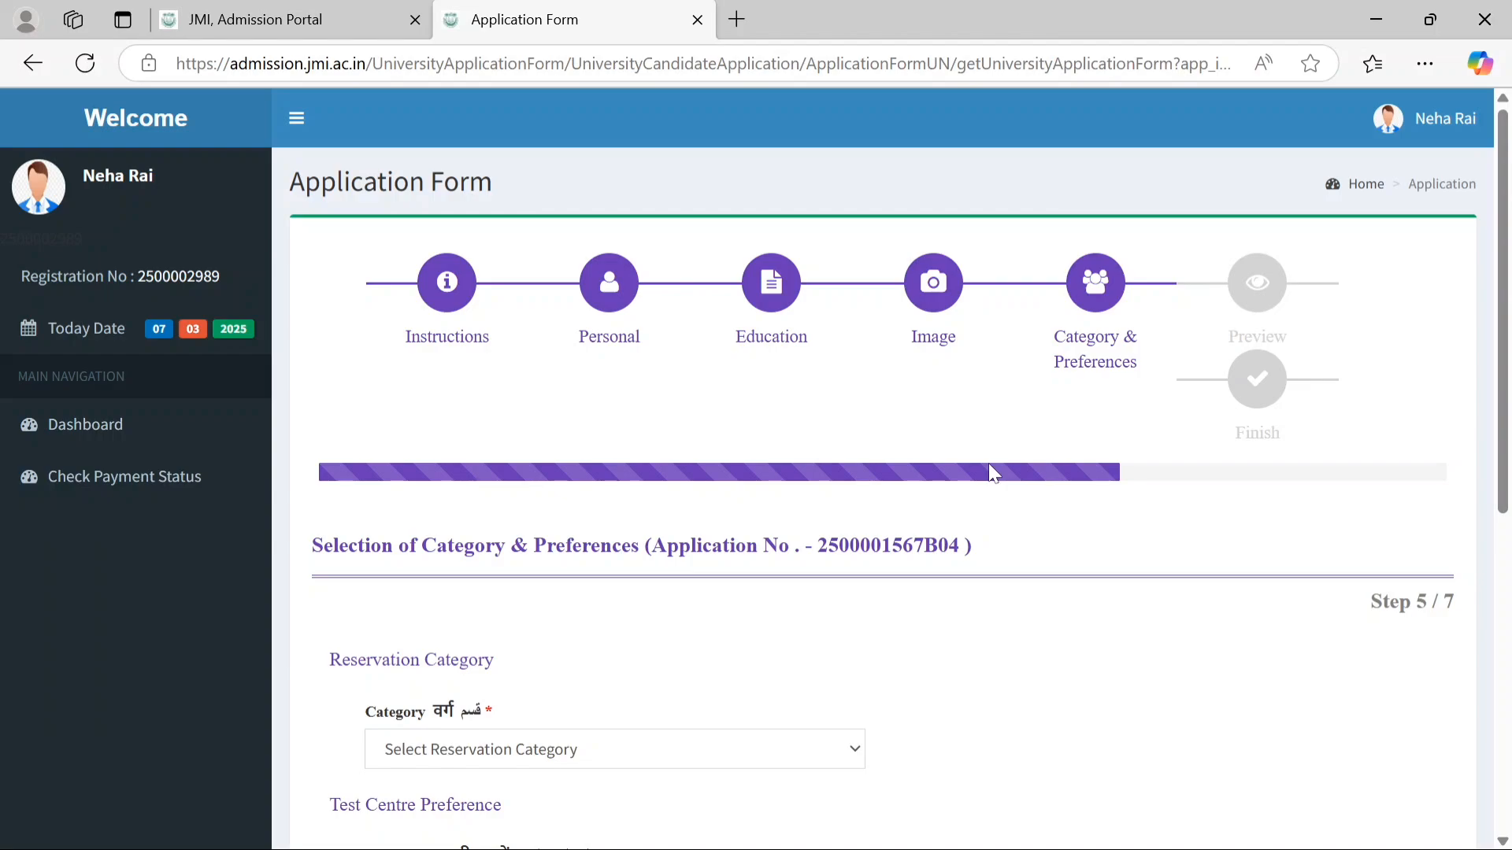
{"action": "scroll", "coordinate": [989, 463], "scroll_direction": "down", "scroll_amount": 1}
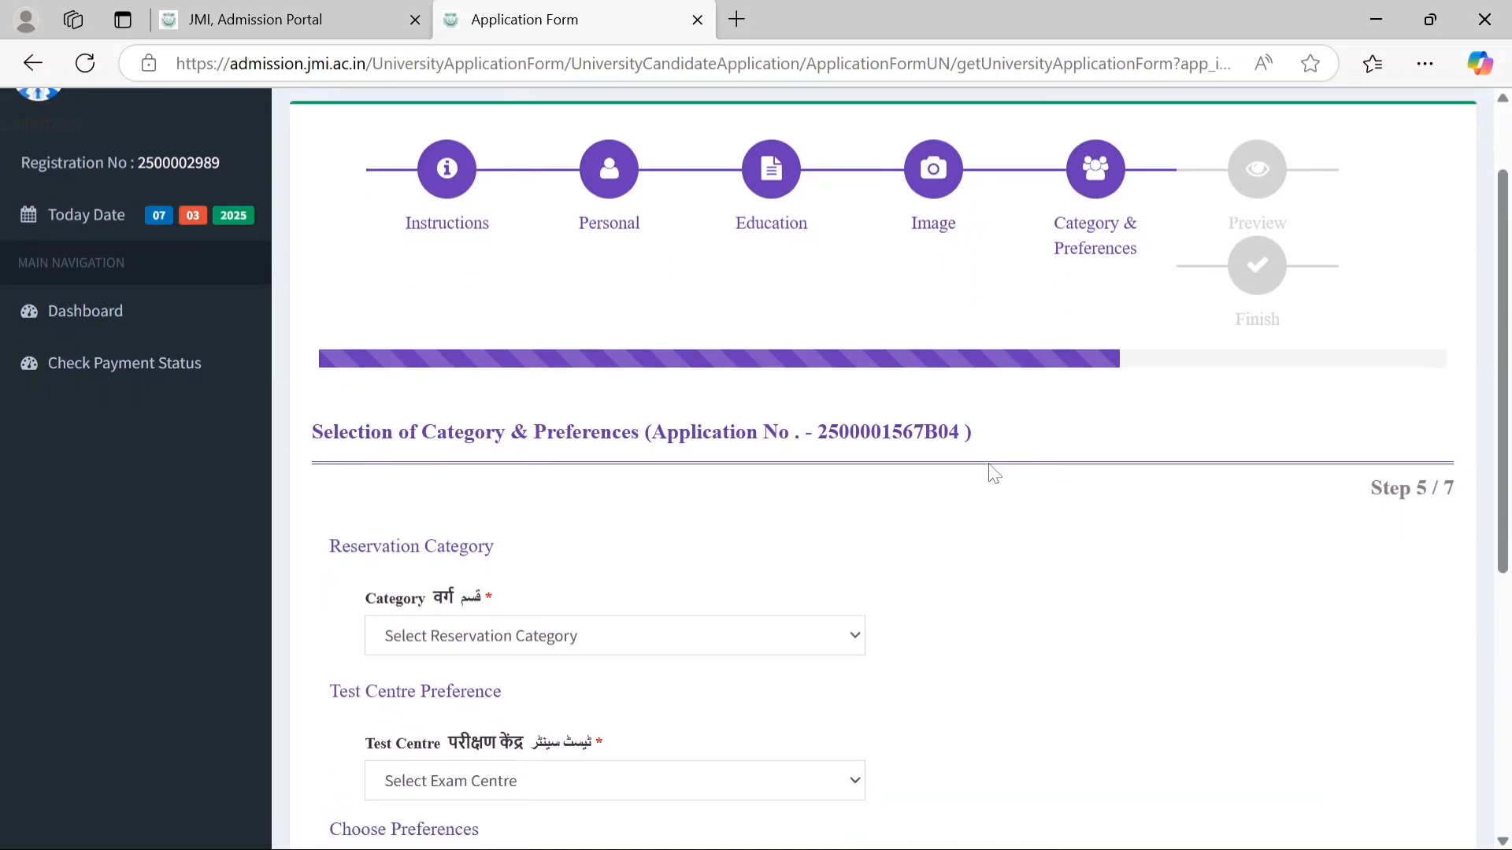
{"action": "scroll", "coordinate": [993, 472], "scroll_direction": "down", "scroll_amount": 2}
{"action": "left_click", "coordinate": [703, 485]}
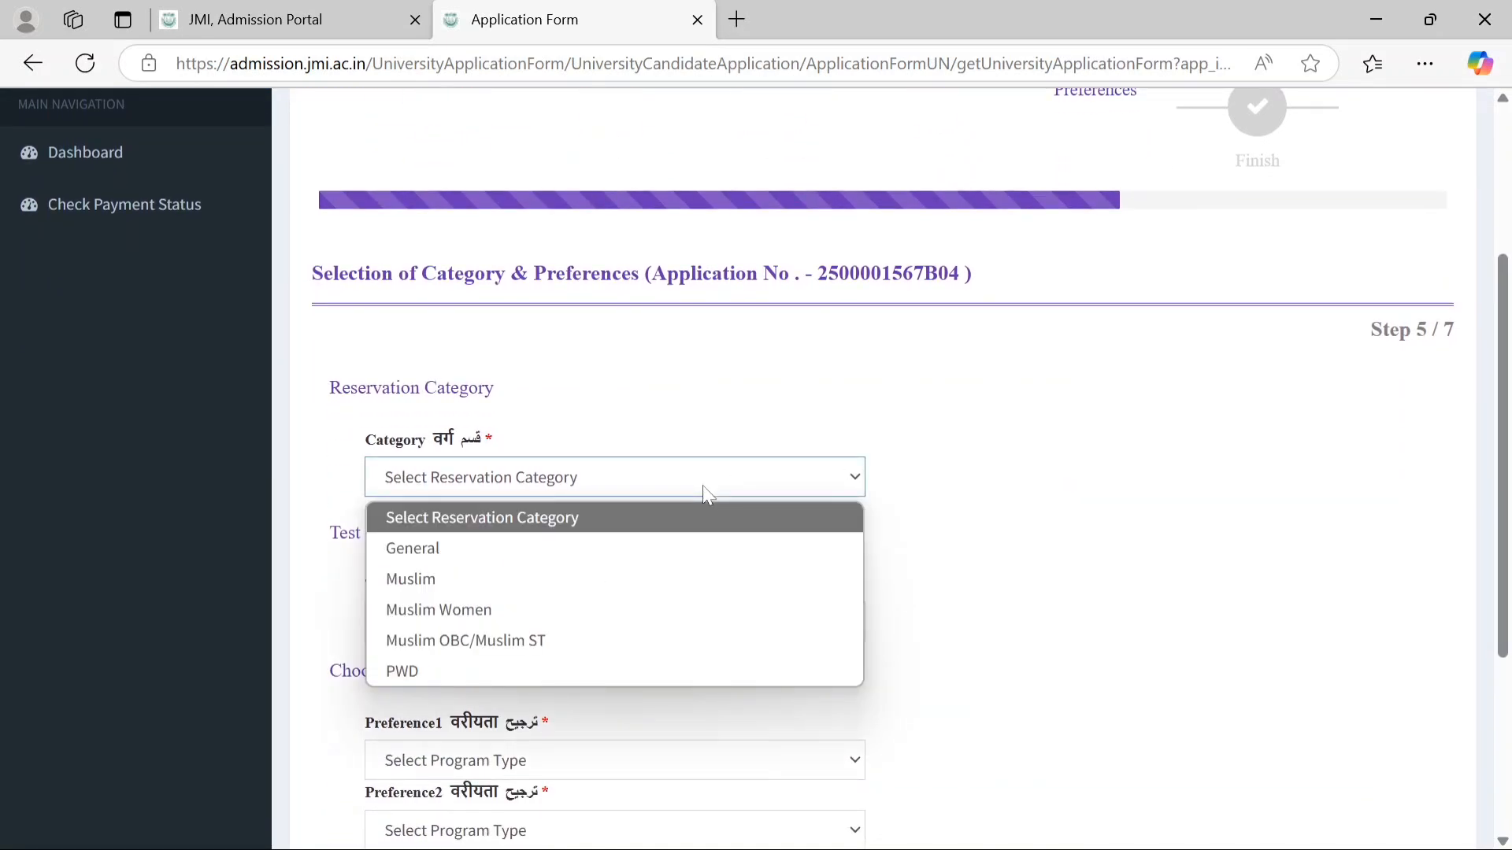
{"action": "left_click", "coordinate": [634, 549]}
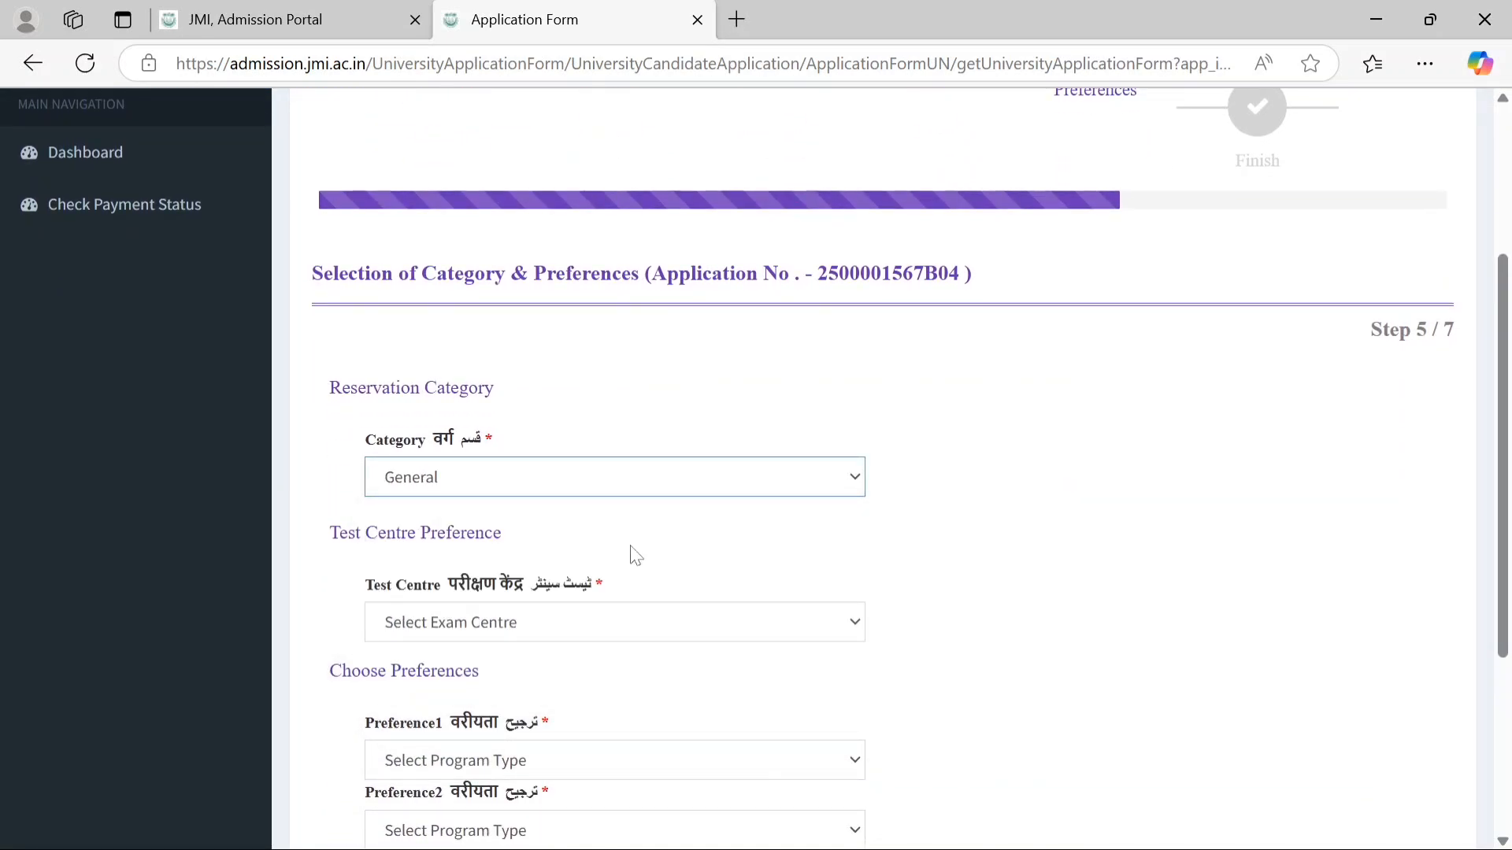
Choose Delhi as the test centre.
{"action": "scroll", "coordinate": [636, 556], "scroll_direction": "down", "scroll_amount": 1}
{"action": "left_click", "coordinate": [635, 554]}
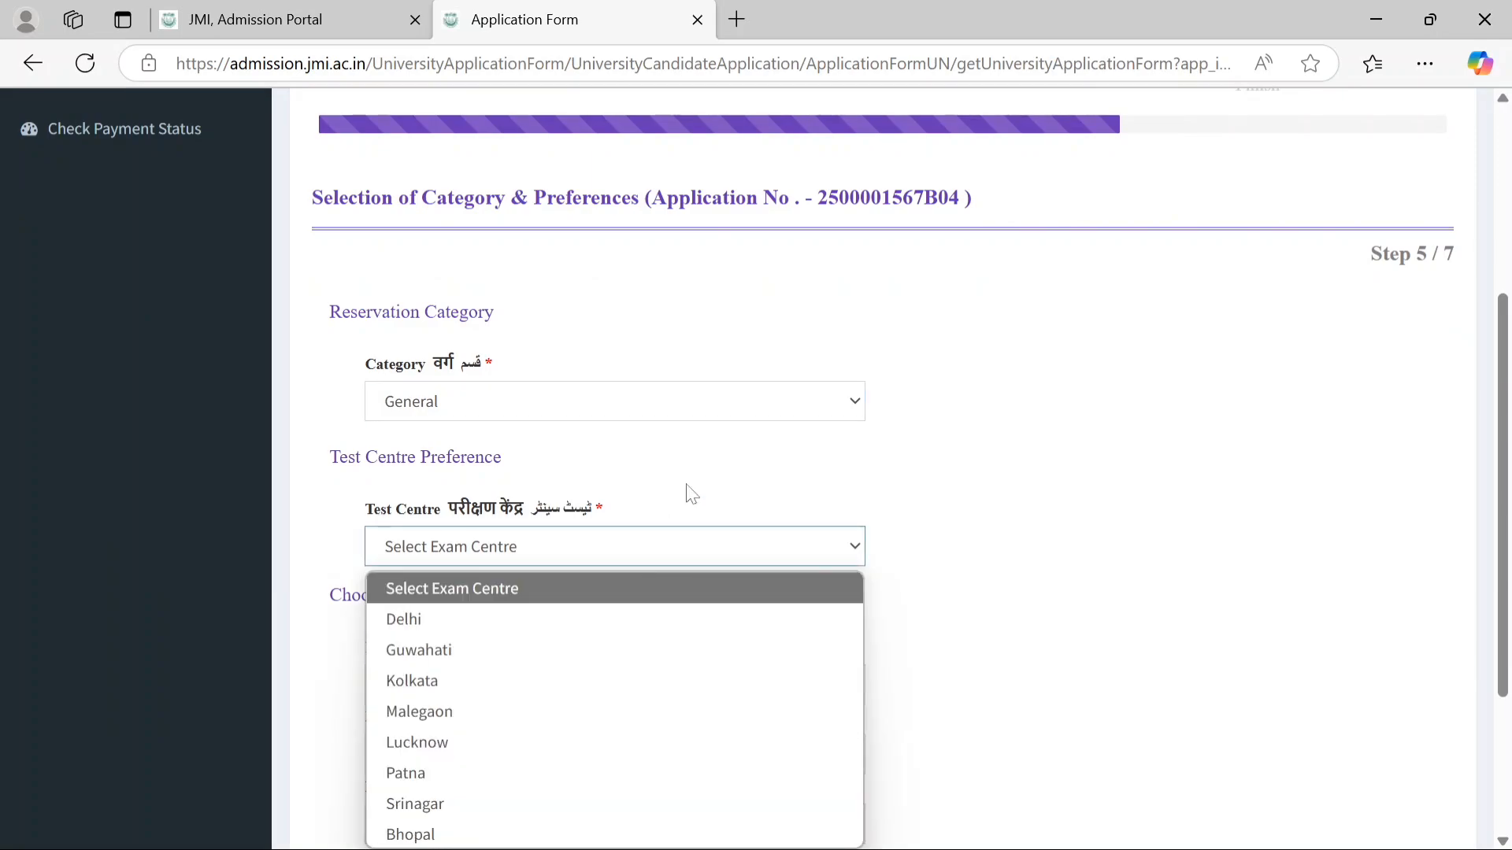
{"action": "scroll", "coordinate": [1343, 516], "scroll_direction": "down", "scroll_amount": 2}
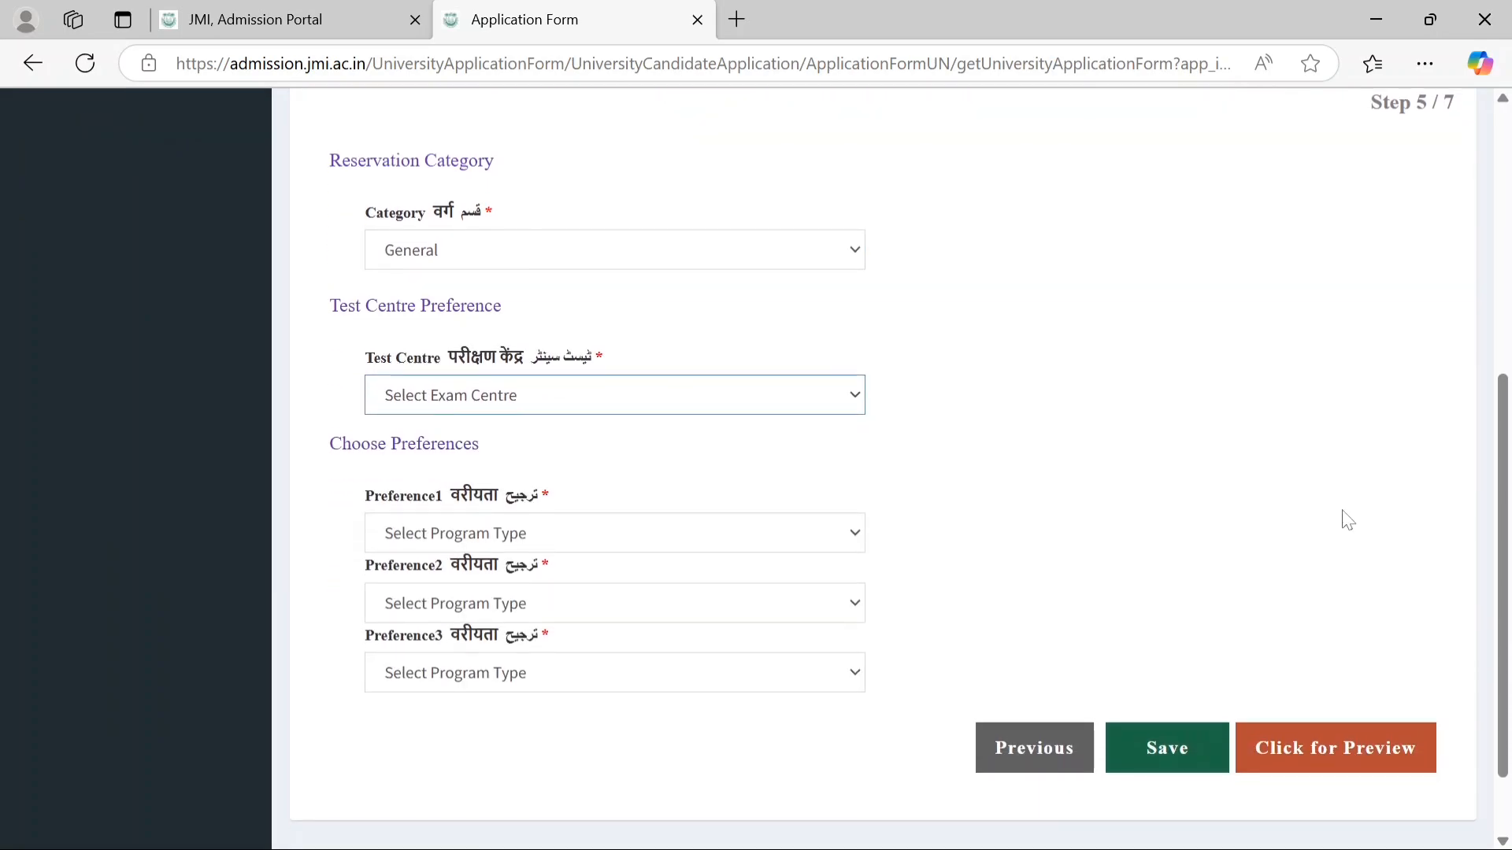
{"action": "left_click", "coordinate": [678, 395]}
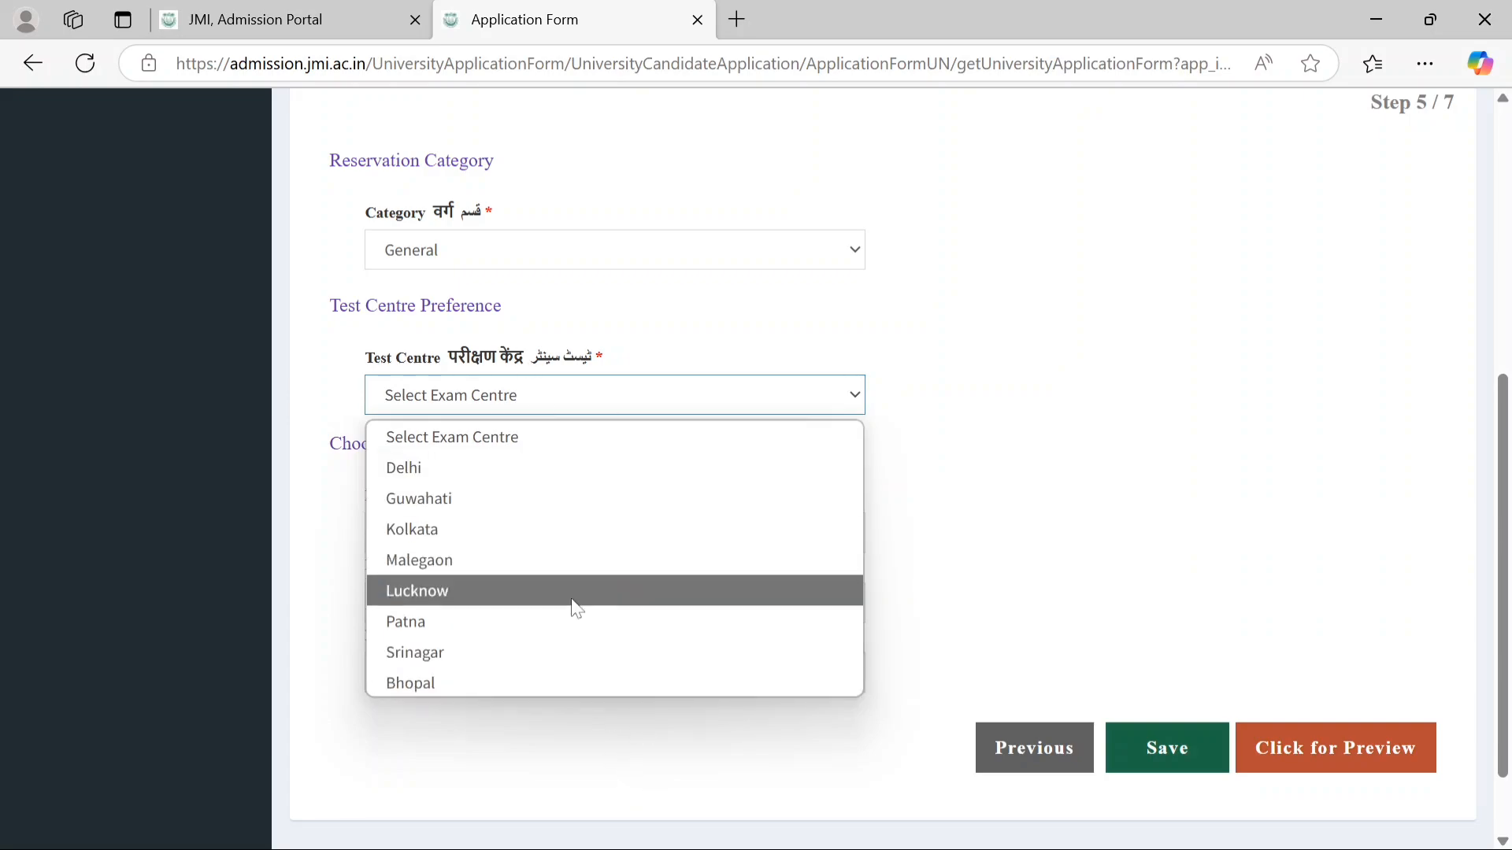
{"action": "left_click", "coordinate": [416, 468]}
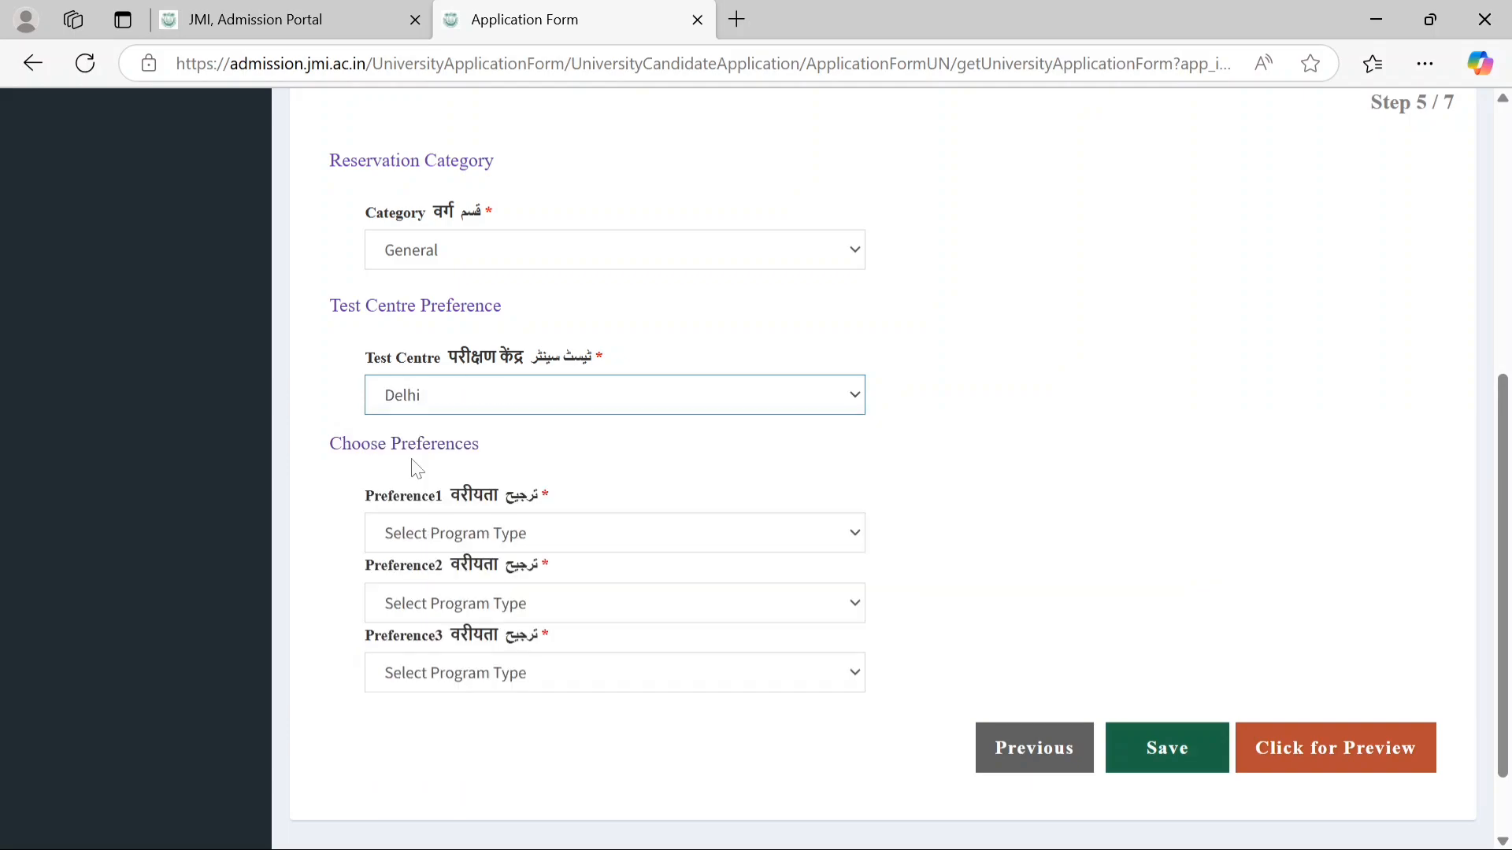
{"action": "left_click", "coordinate": [485, 394]}
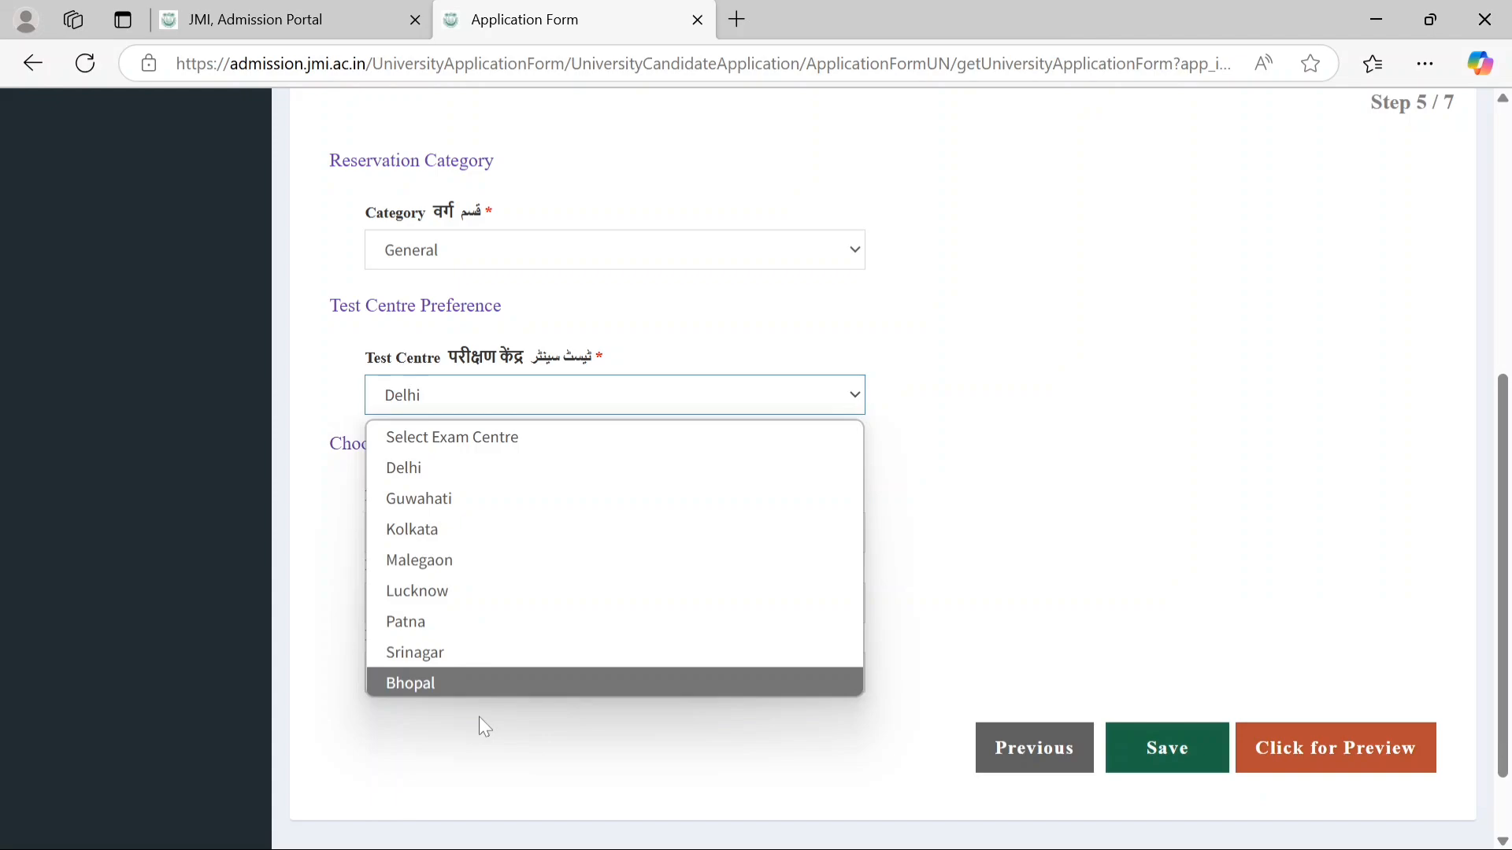
{"action": "left_click", "coordinate": [478, 716]}
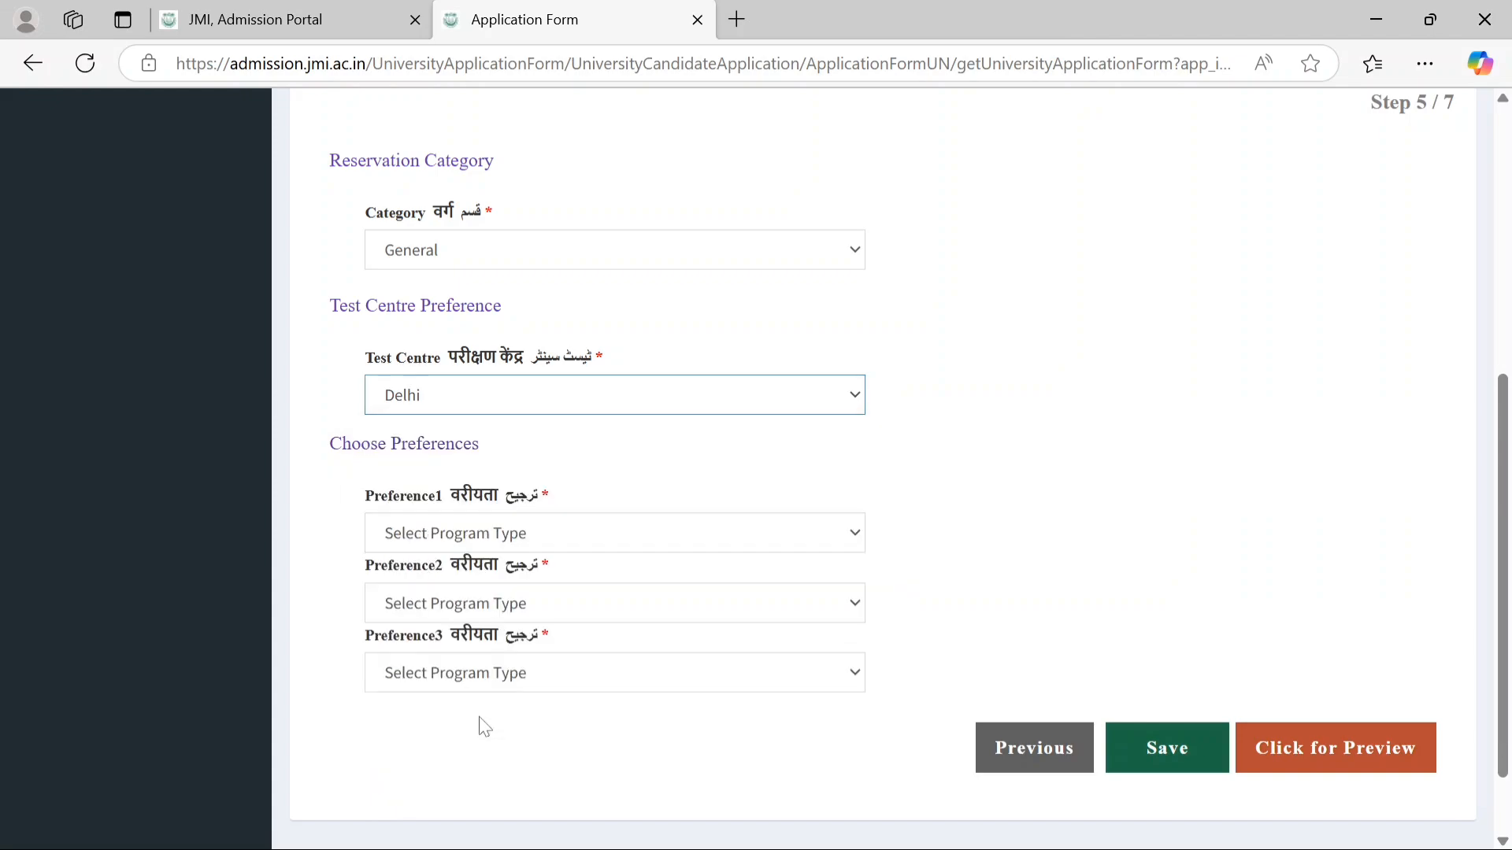
Fill the three preference dropdowns, with B.Com.(Hons) (Self- financed) as third preference.
{"action": "left_click", "coordinate": [409, 539]}
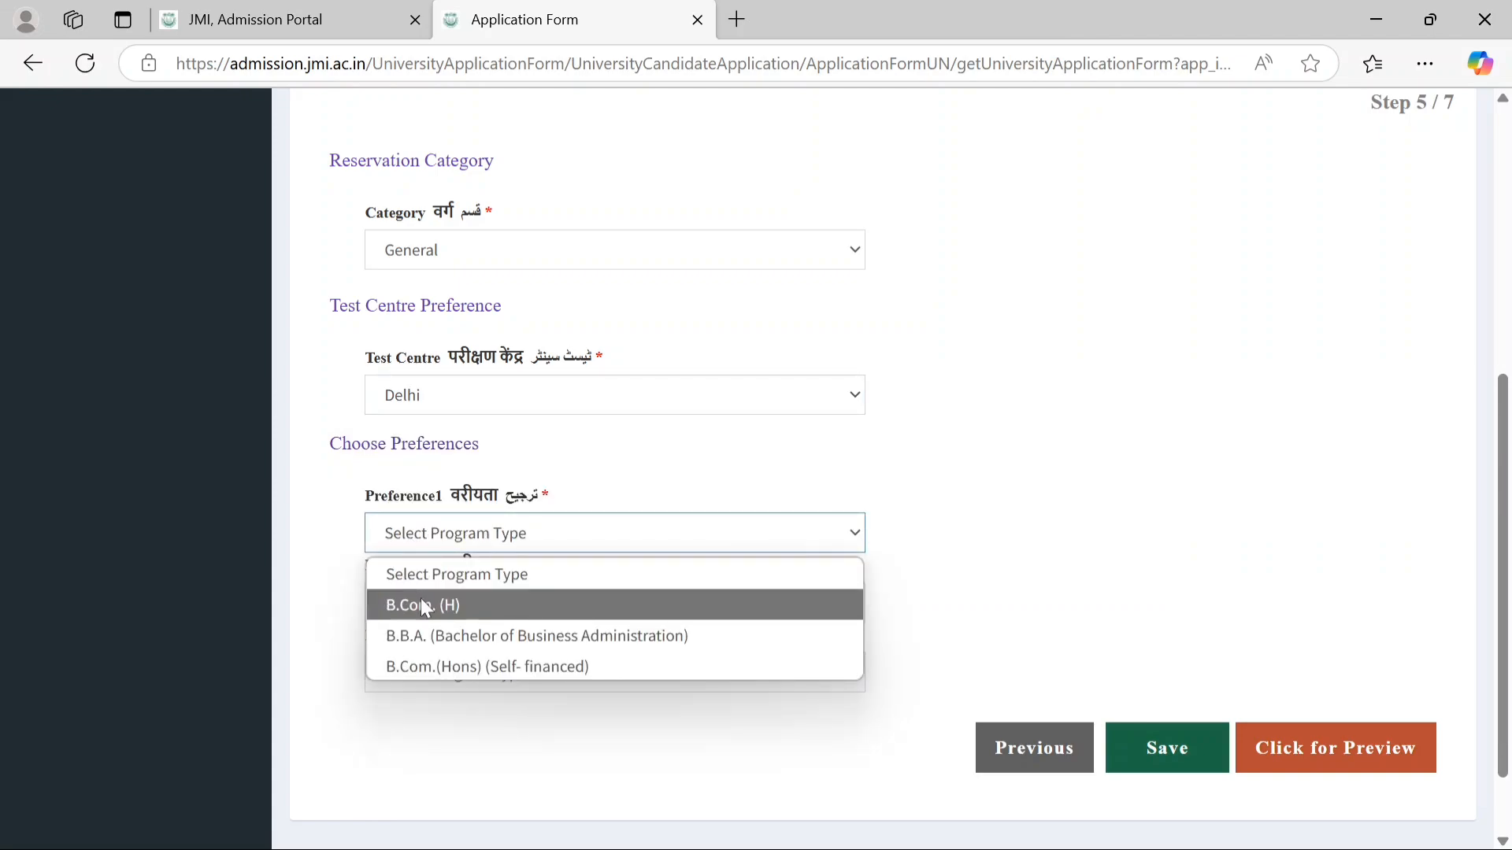
{"action": "left_click", "coordinate": [421, 605]}
{"action": "left_click", "coordinate": [425, 543]}
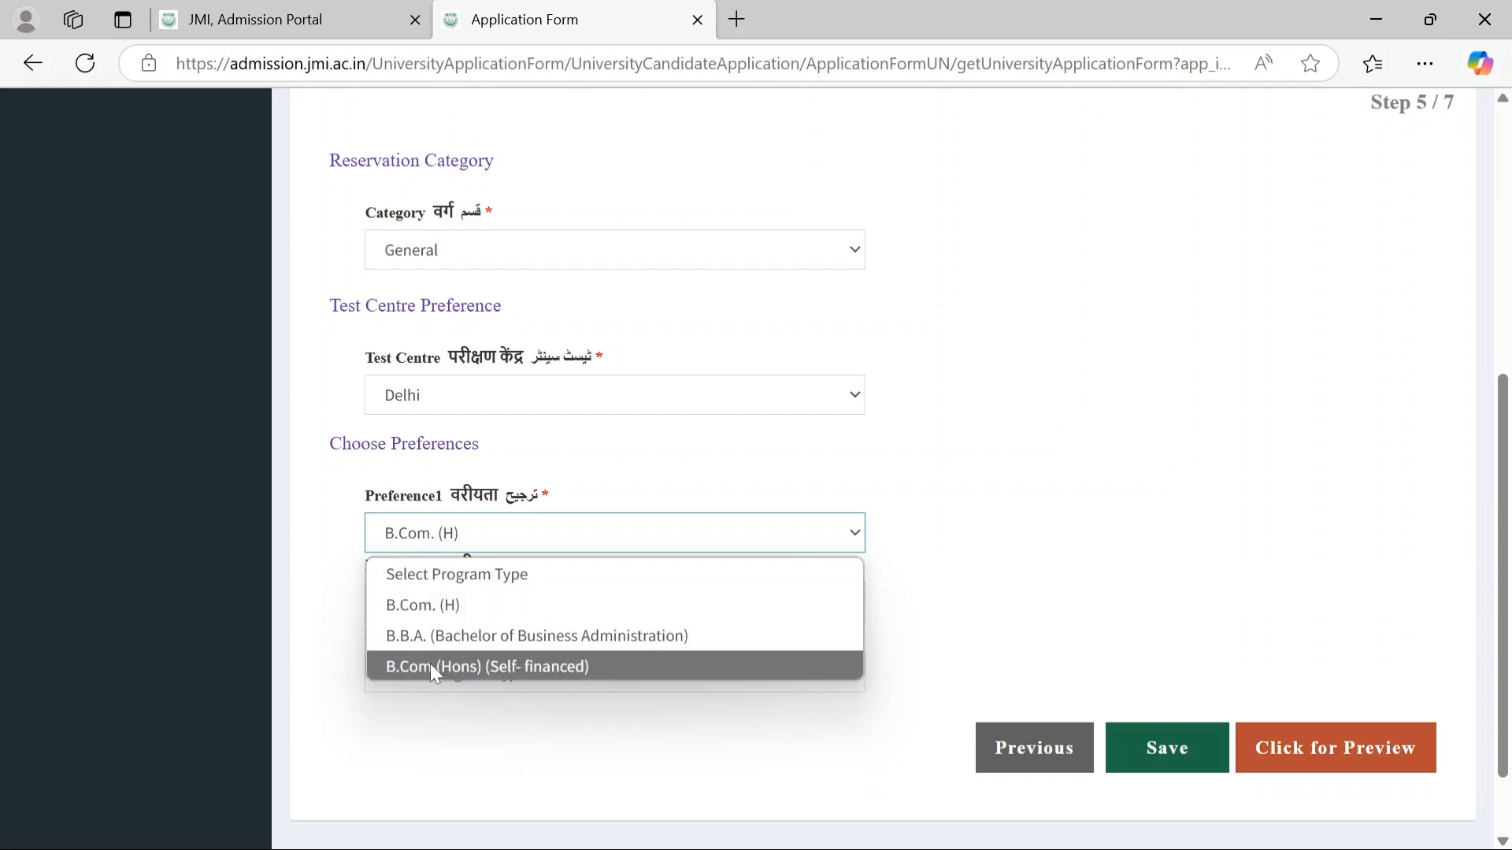
{"action": "left_click", "coordinate": [425, 639]}
{"action": "left_click", "coordinate": [421, 612]}
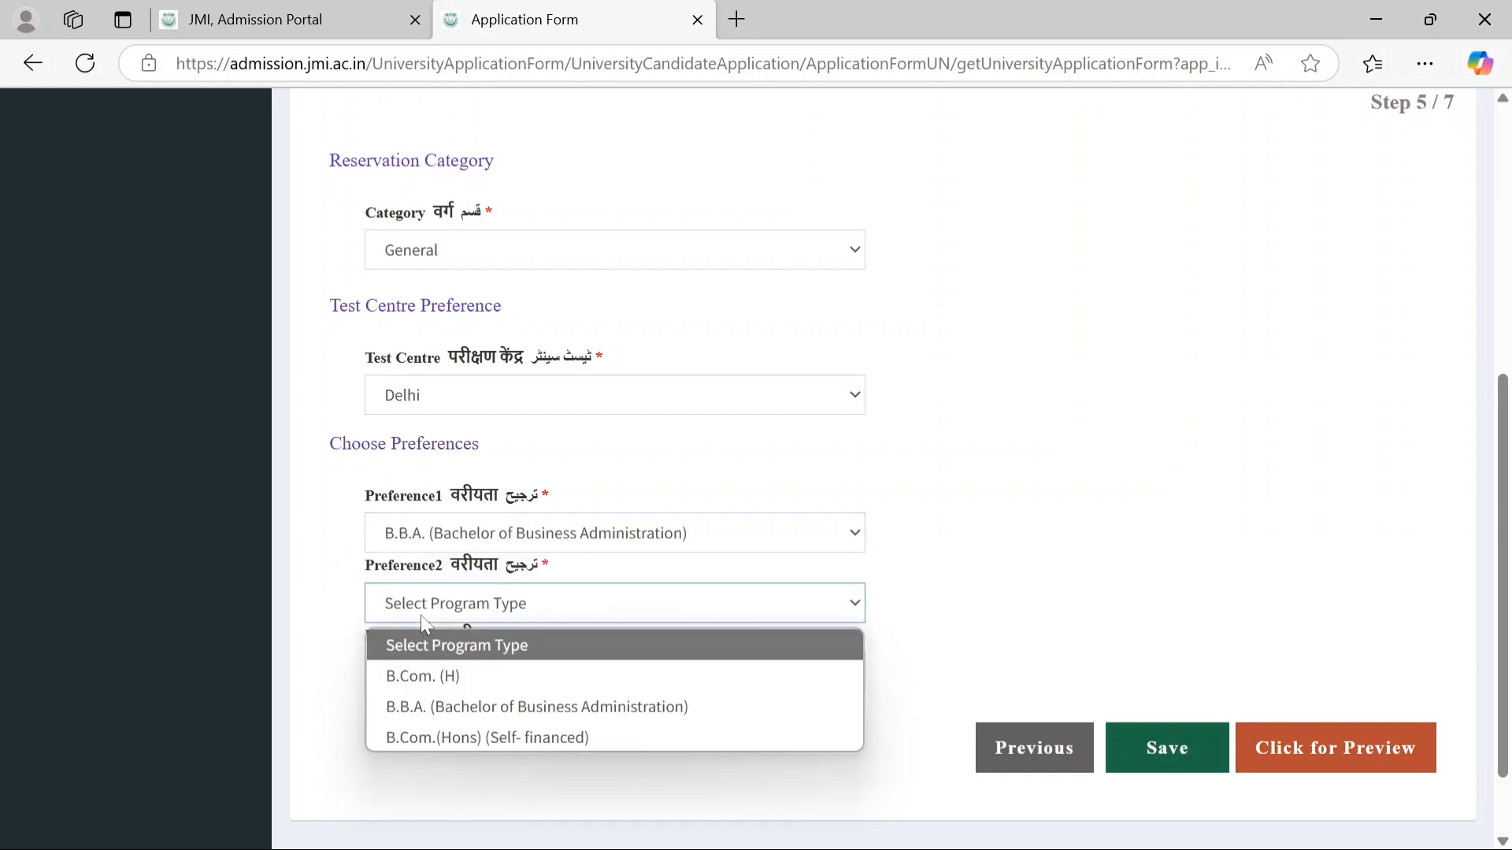
{"action": "left_click", "coordinate": [441, 675]}
{"action": "left_click", "coordinate": [447, 674]}
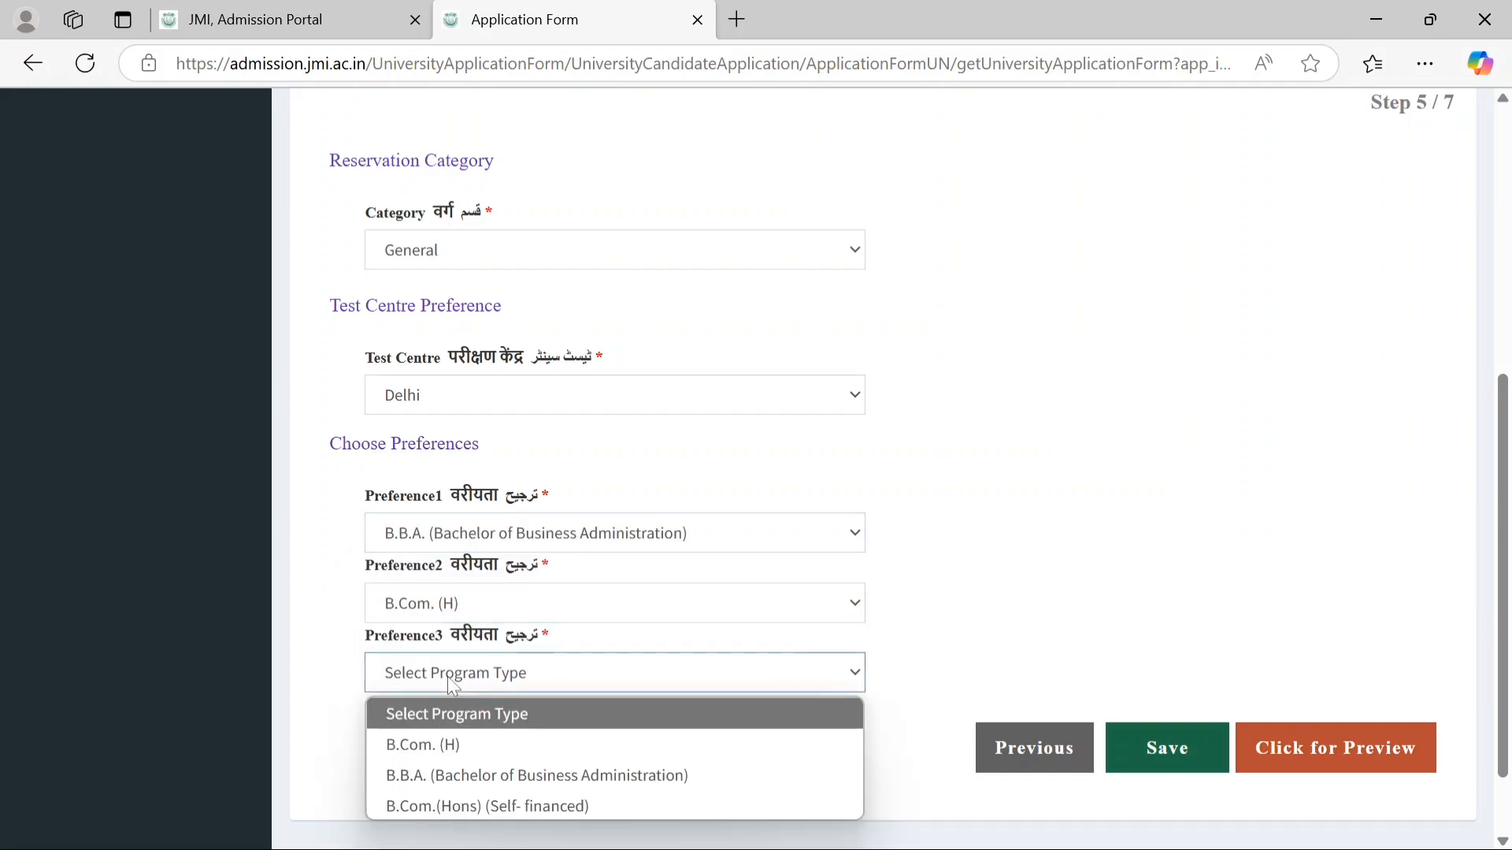
{"action": "left_click", "coordinate": [498, 803]}
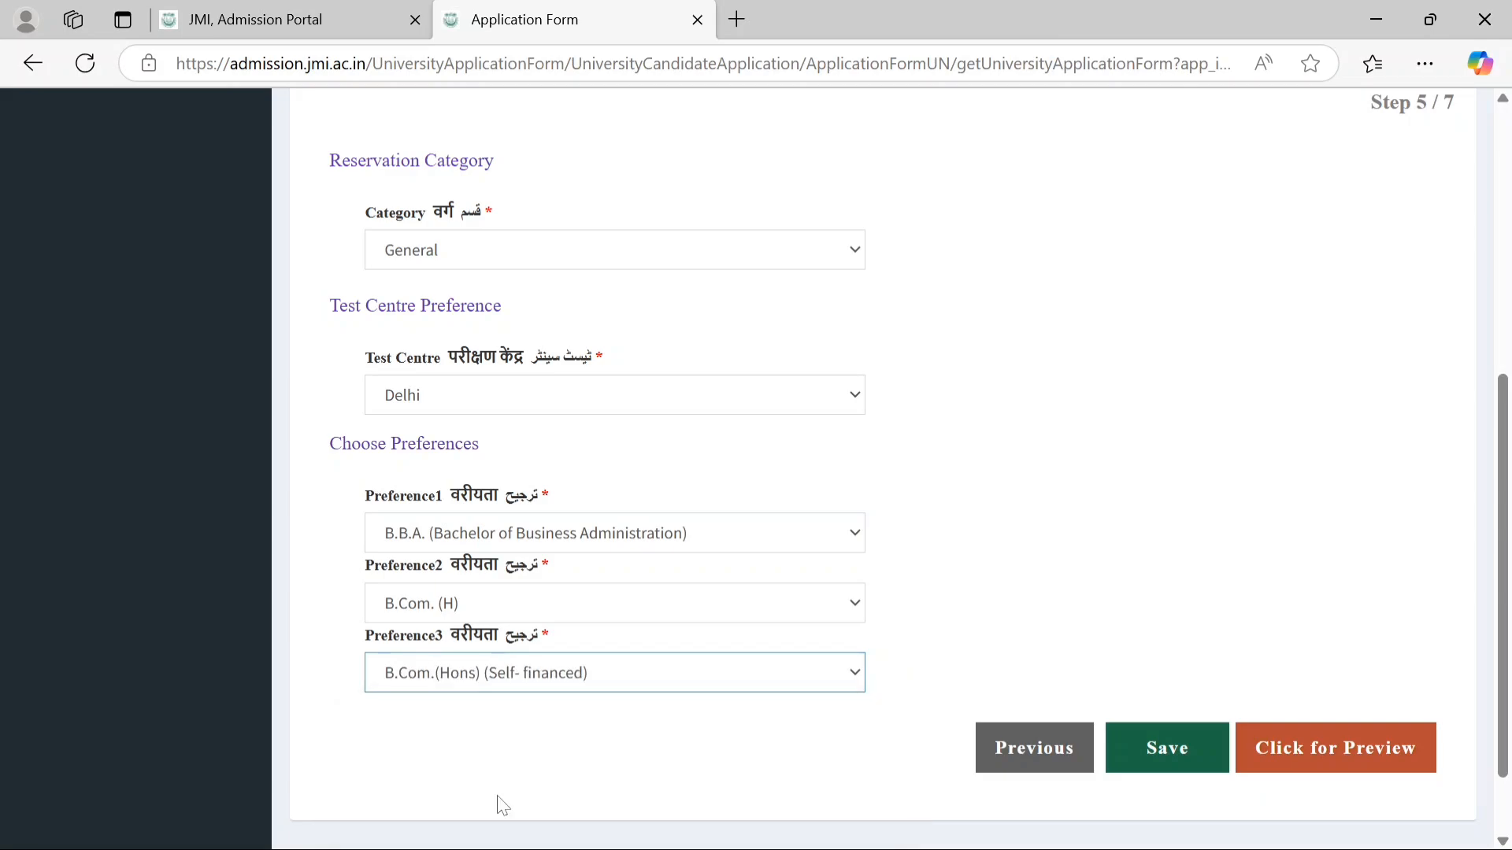
Correct the preferences to B.Com. (H) first and B.B.A. second.
{"action": "left_click", "coordinate": [475, 543]}
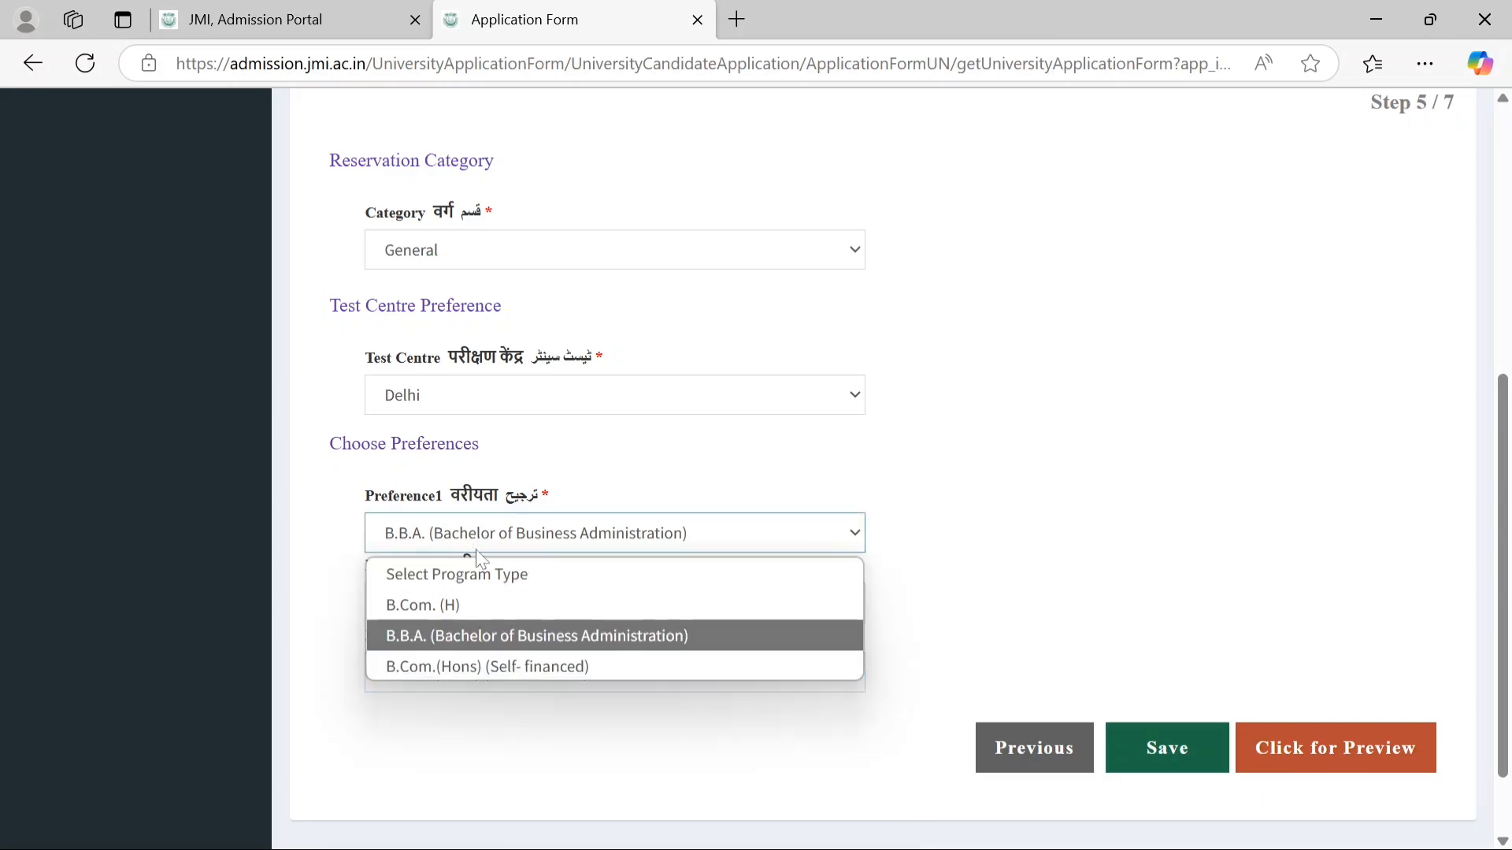
{"action": "left_click", "coordinate": [478, 603]}
{"action": "left_click", "coordinate": [477, 603]}
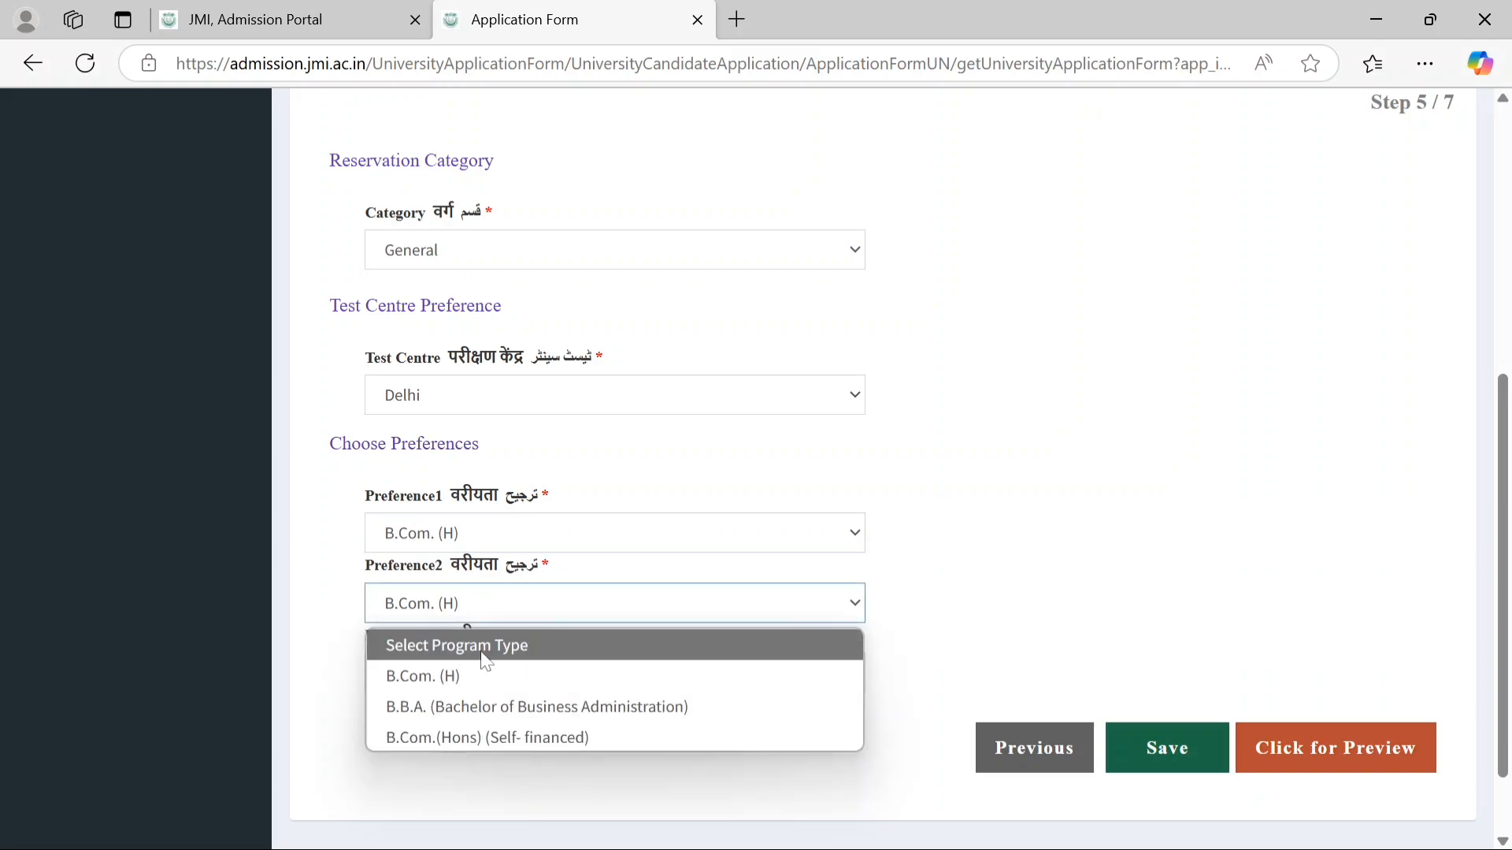
{"action": "left_click", "coordinate": [488, 706]}
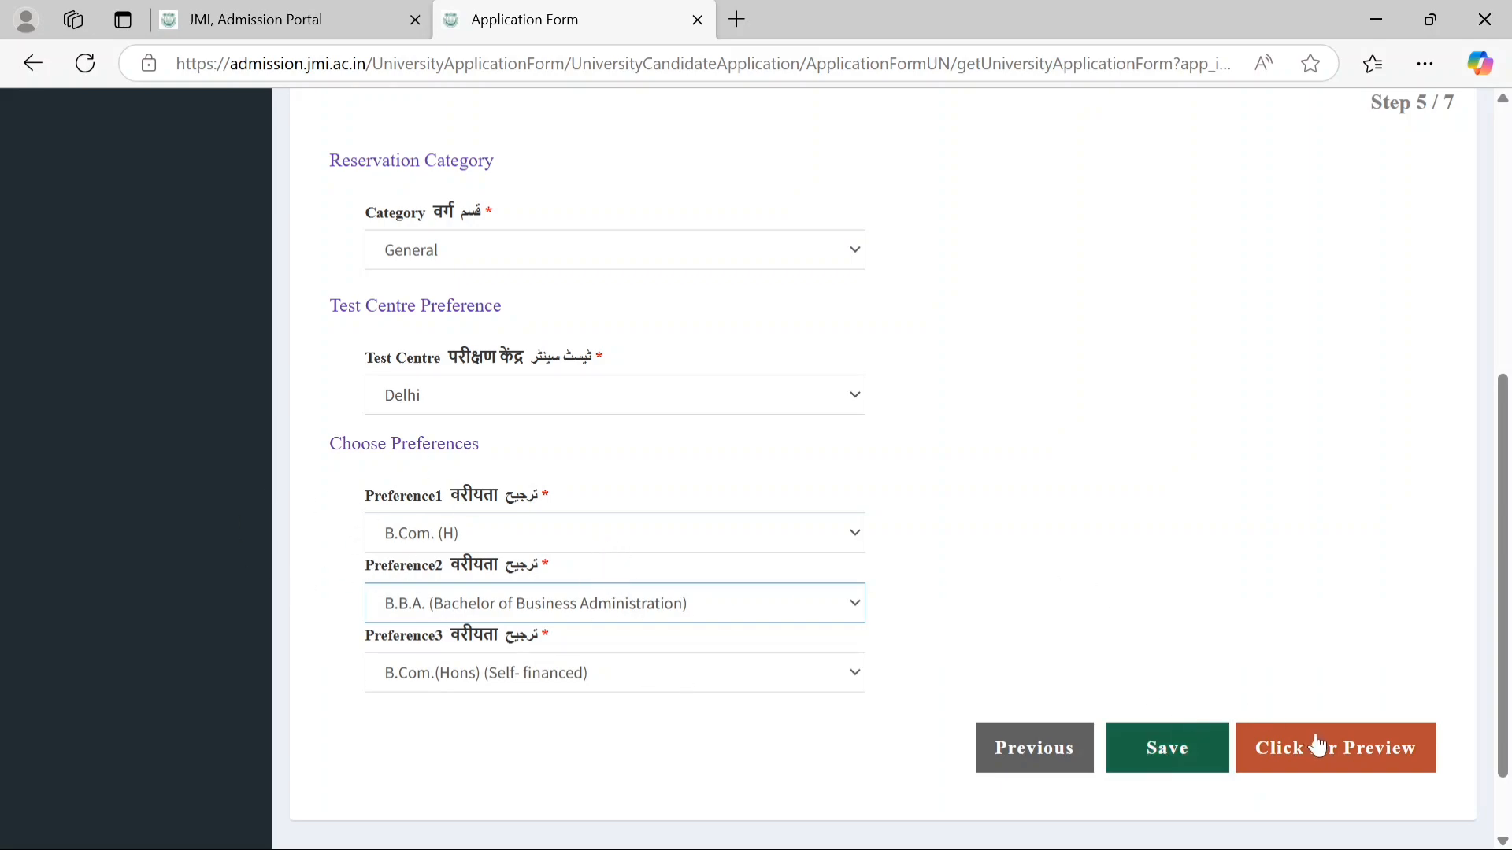
Request the application preview, confirm the redirect alert, then return to the dashboard.
{"action": "left_click", "coordinate": [1246, 760]}
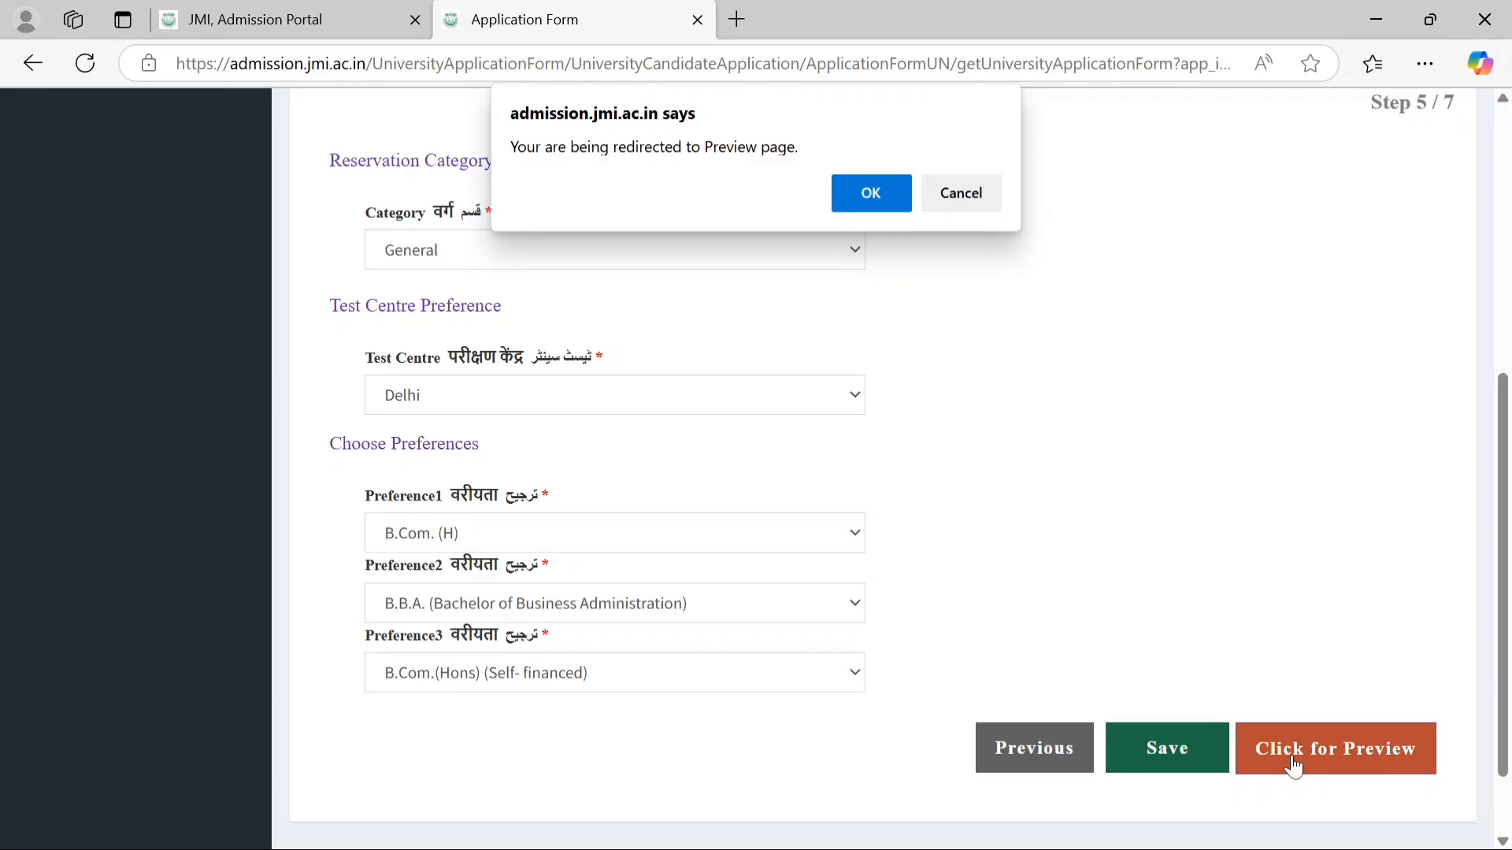
{"action": "left_click", "coordinate": [870, 194]}
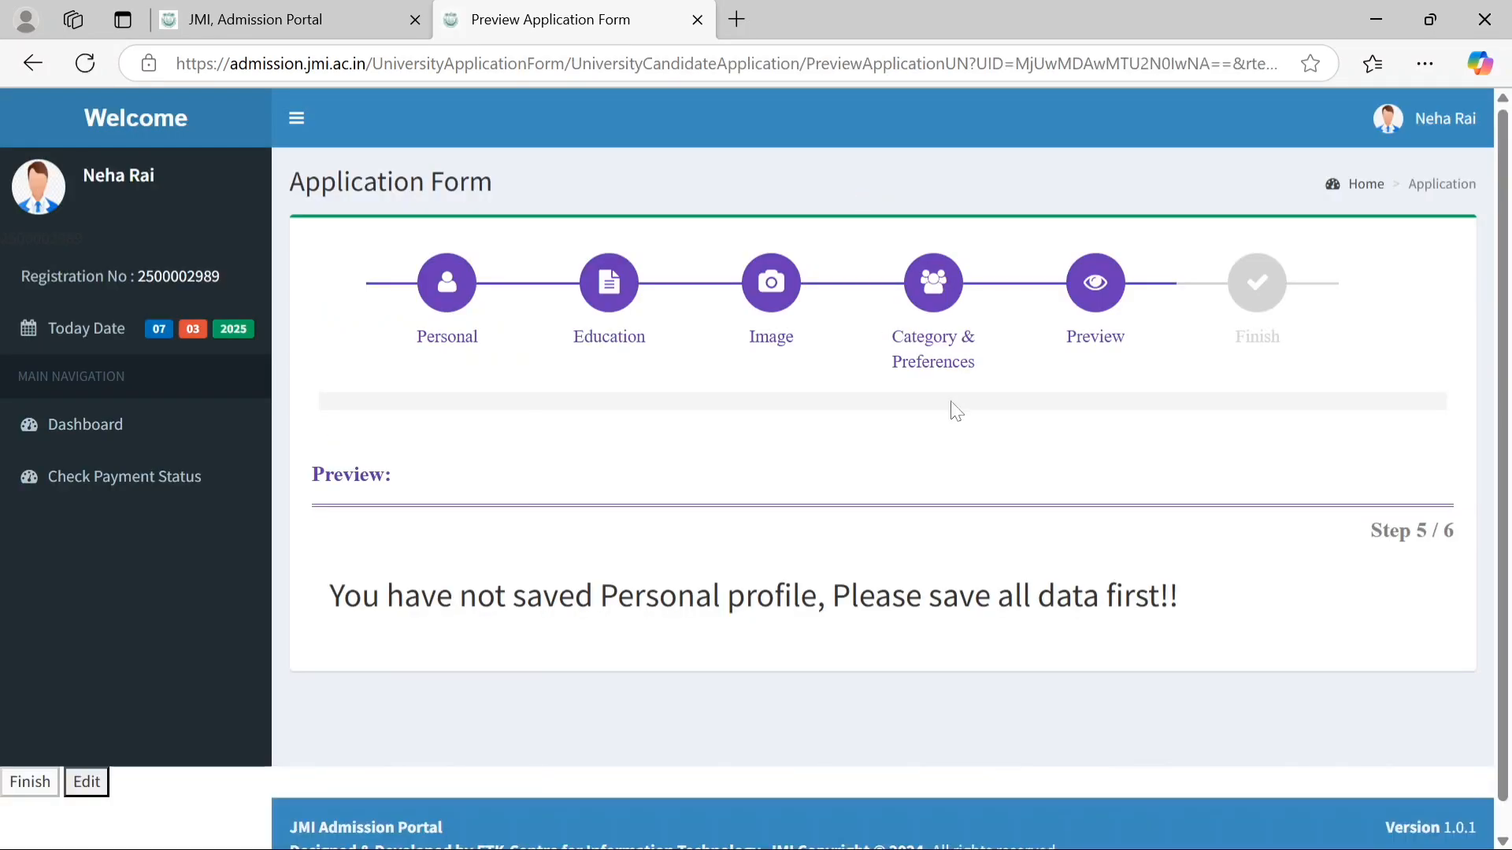
{"action": "scroll", "coordinate": [1101, 484], "scroll_direction": "down", "scroll_amount": 2}
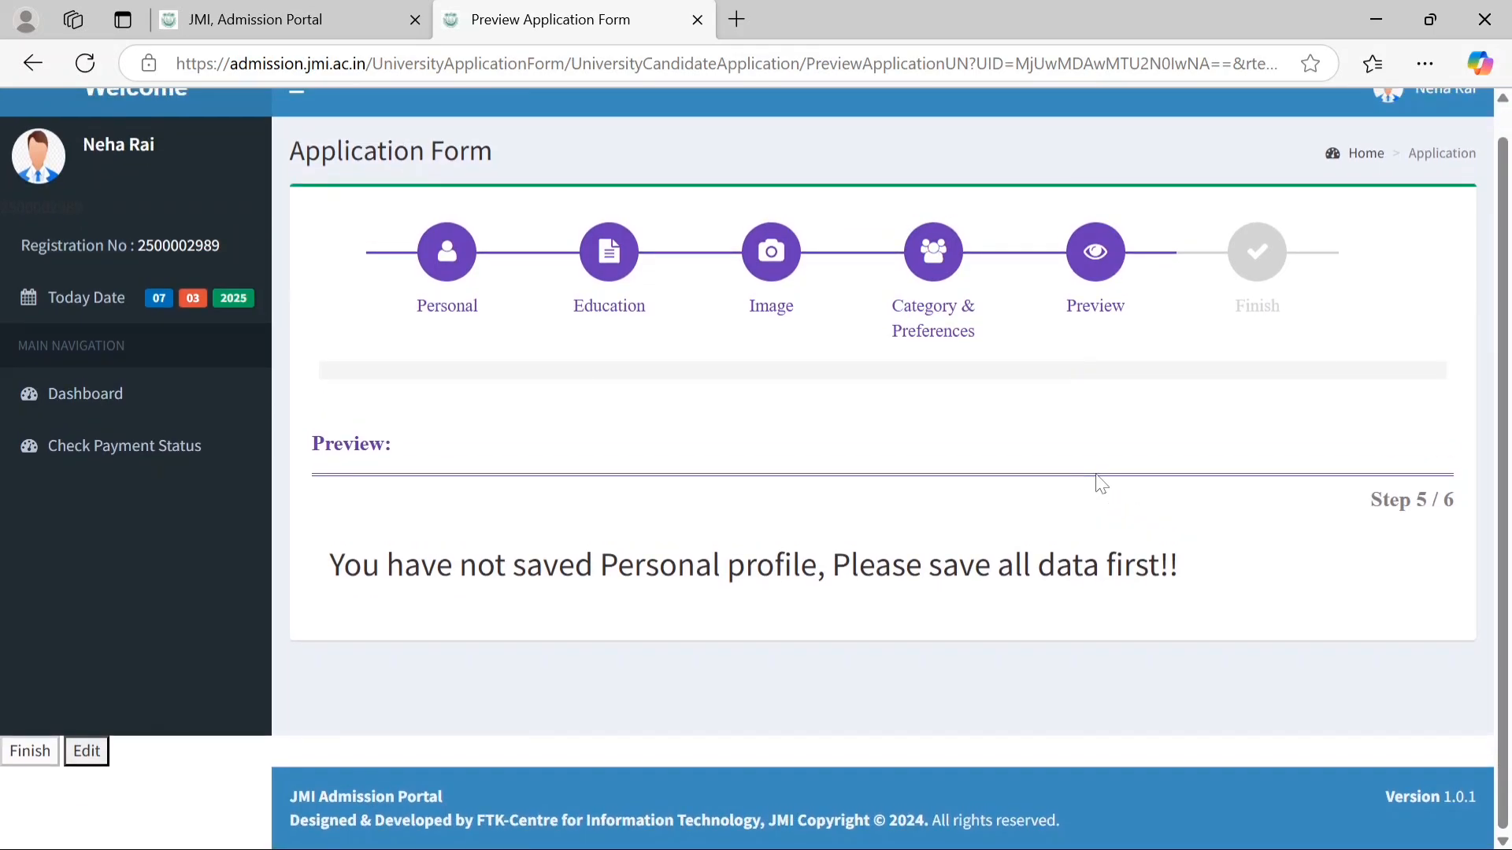
{"action": "scroll", "coordinate": [1101, 484], "scroll_direction": "up", "scroll_amount": 1}
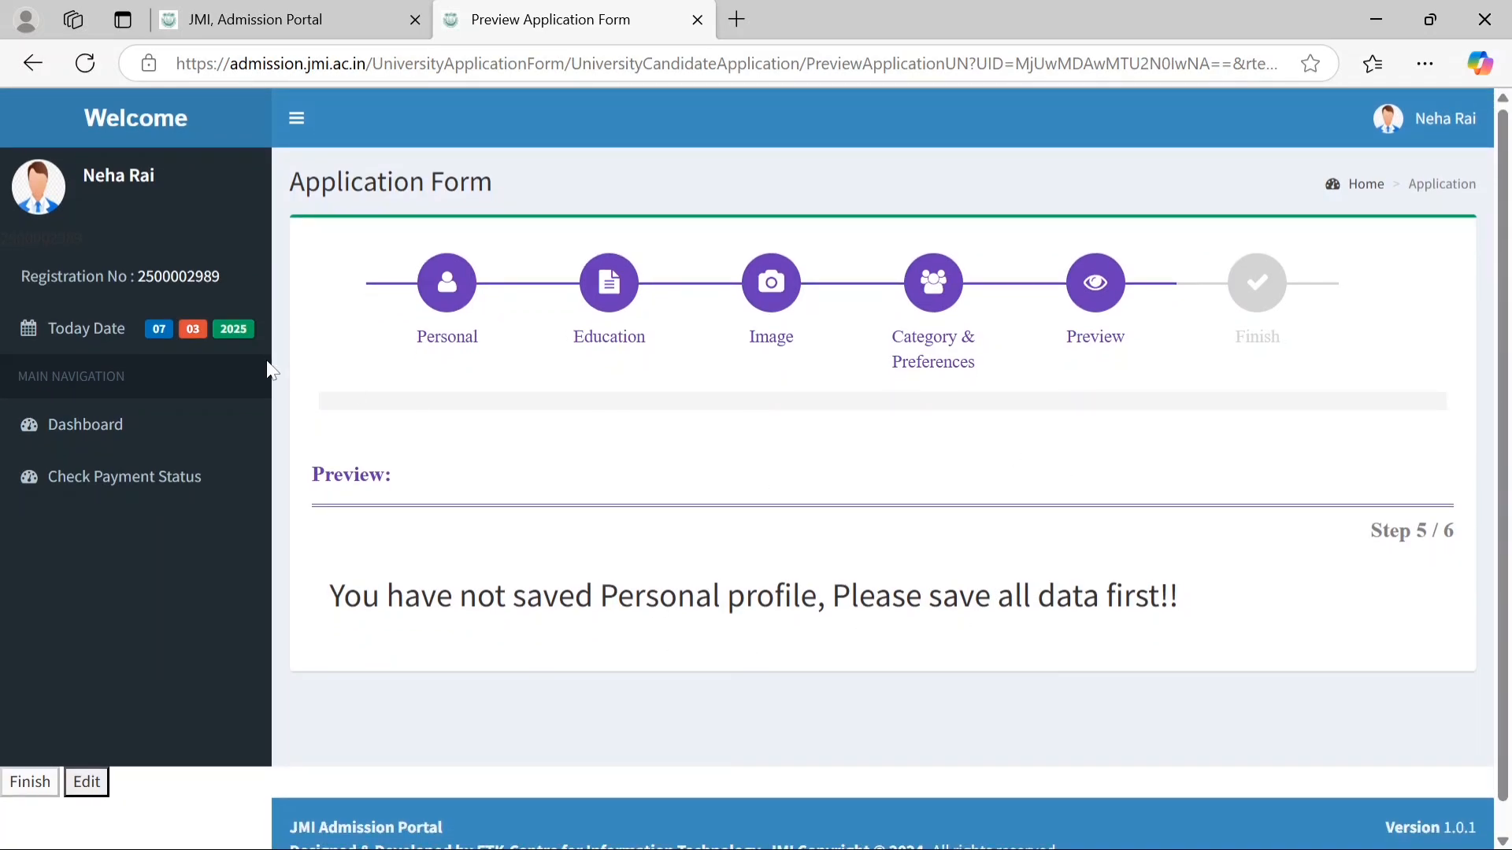
{"action": "scroll", "coordinate": [635, 433], "scroll_direction": "down", "scroll_amount": 2}
{"action": "scroll", "coordinate": [639, 439], "scroll_direction": "up", "scroll_amount": 1}
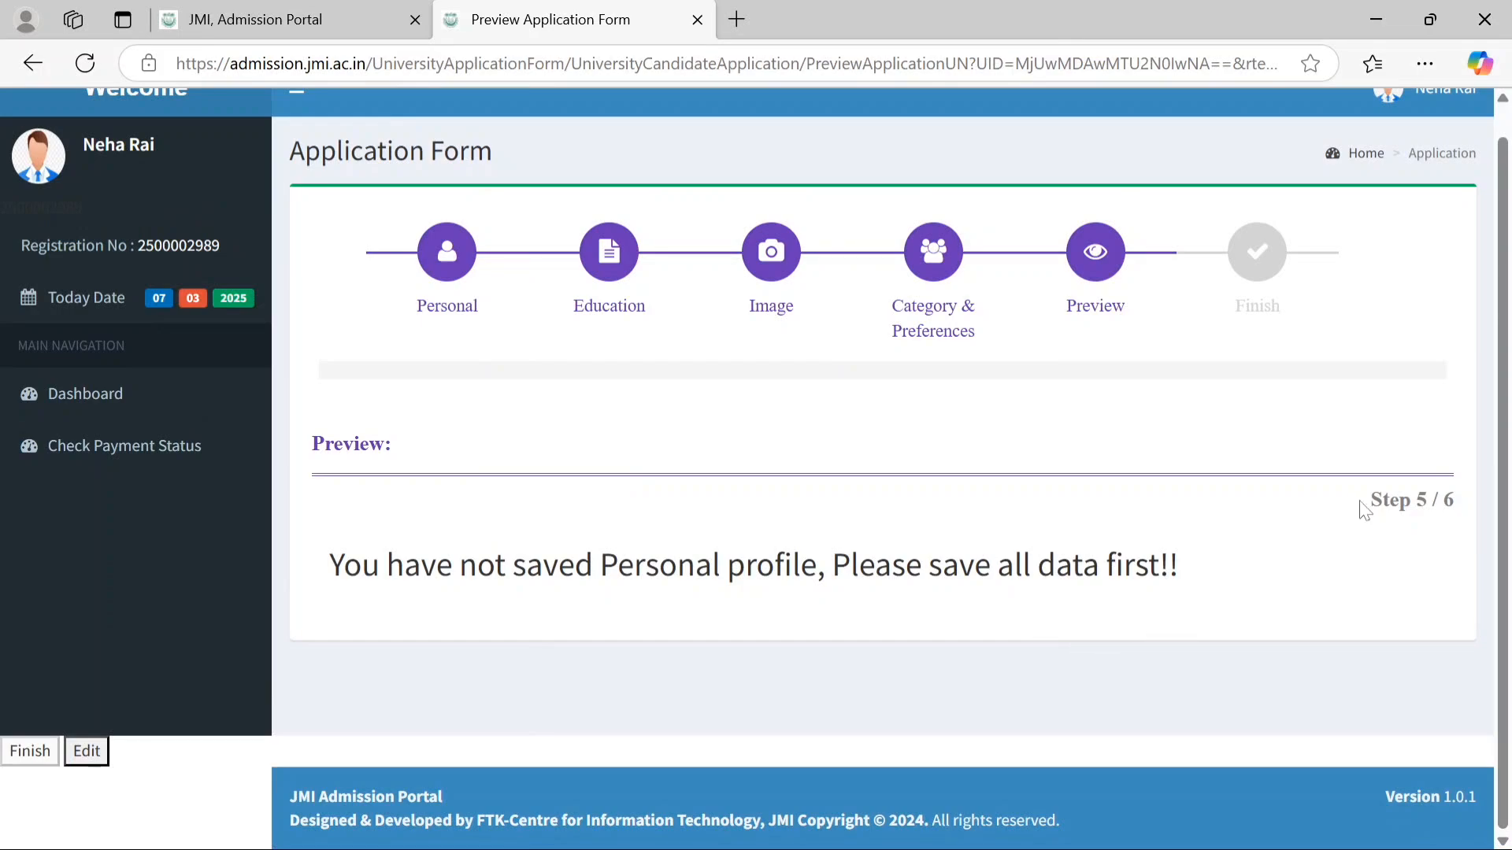
{"action": "scroll", "coordinate": [1023, 220], "scroll_direction": "up", "scroll_amount": 1}
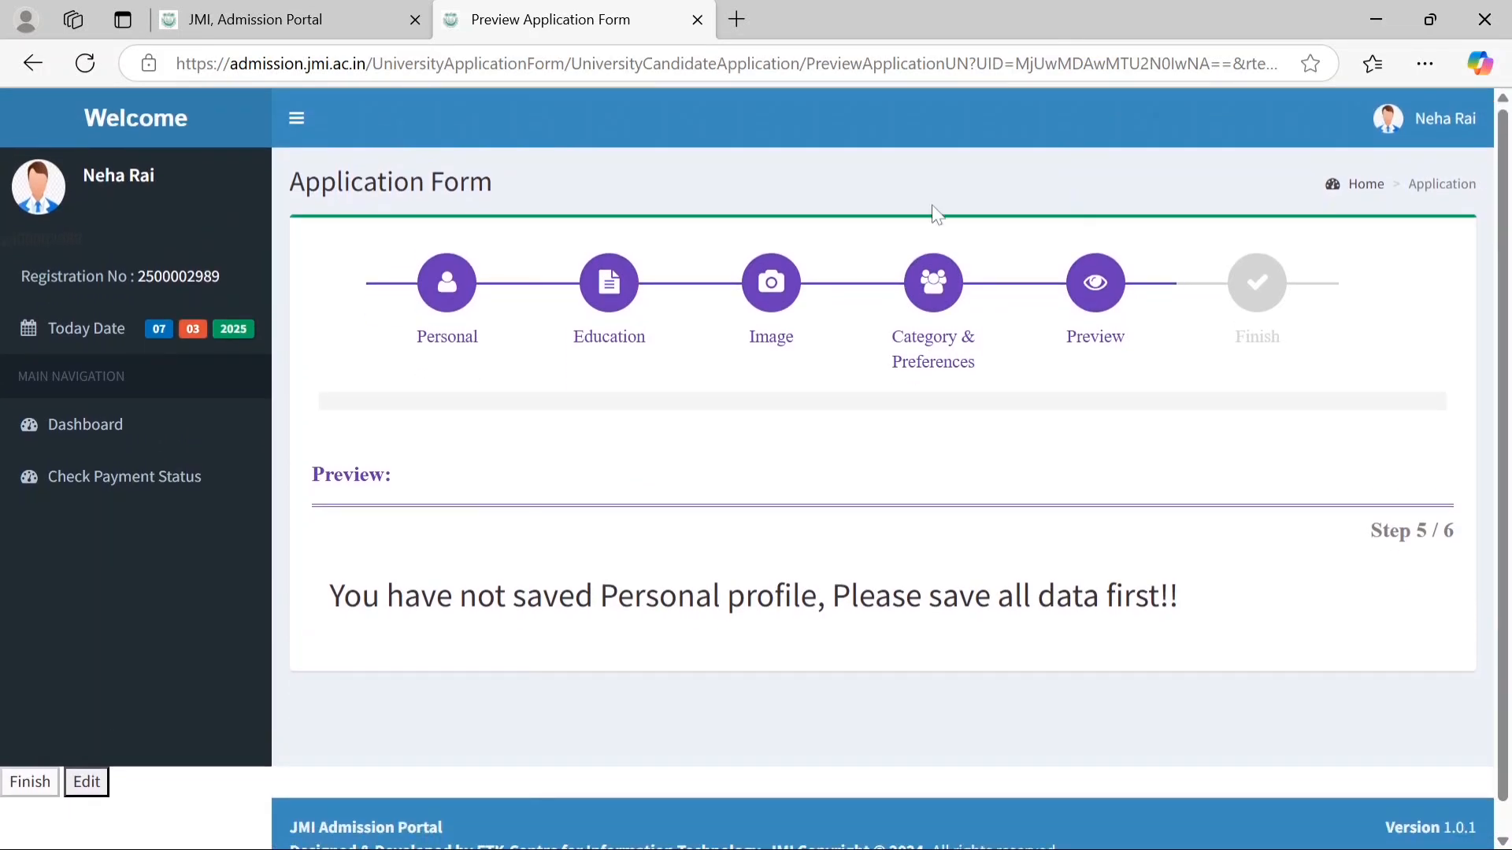
{"action": "left_click", "coordinate": [32, 61]}
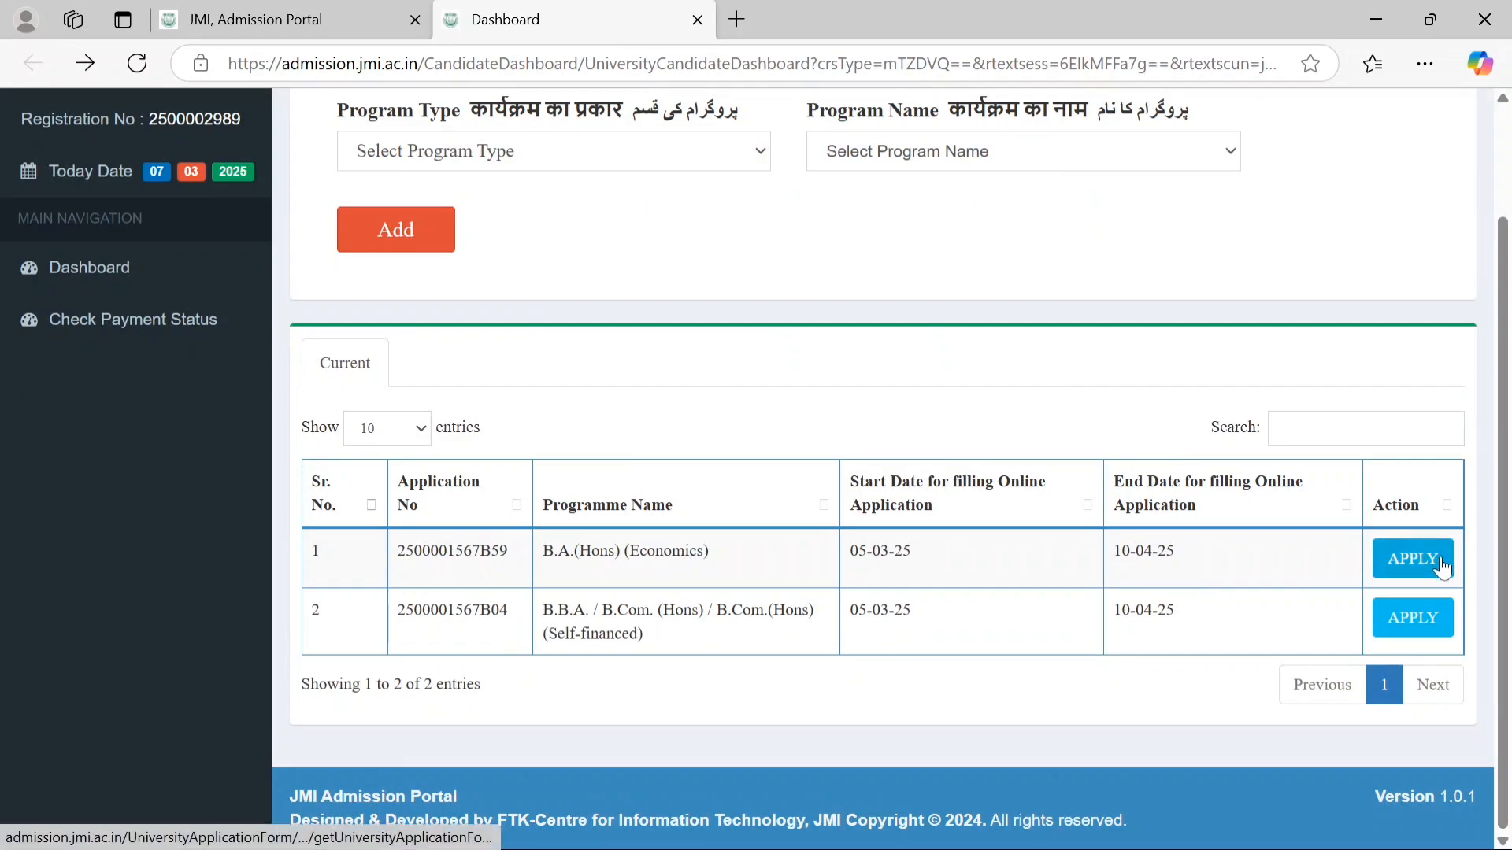
Apply on the B.B.A. / B.Com. (Hons) dashboard row to reopen its form.
{"action": "left_click", "coordinate": [1444, 617]}
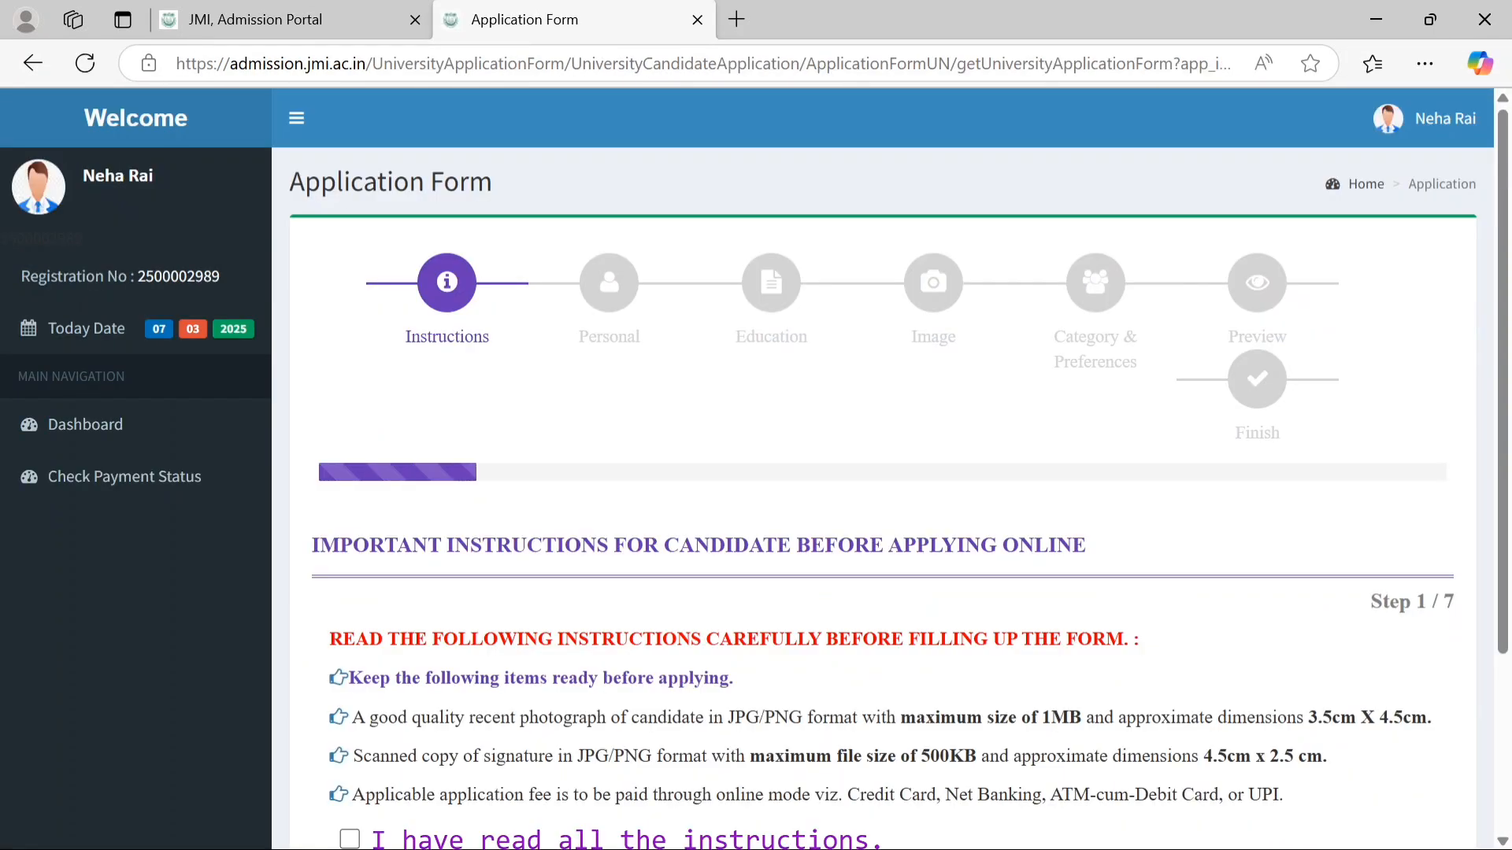
{"action": "scroll", "coordinate": [882, 468], "scroll_direction": "down", "scroll_amount": 3}
{"action": "scroll", "coordinate": [1391, 662], "scroll_direction": "up", "scroll_amount": 3}
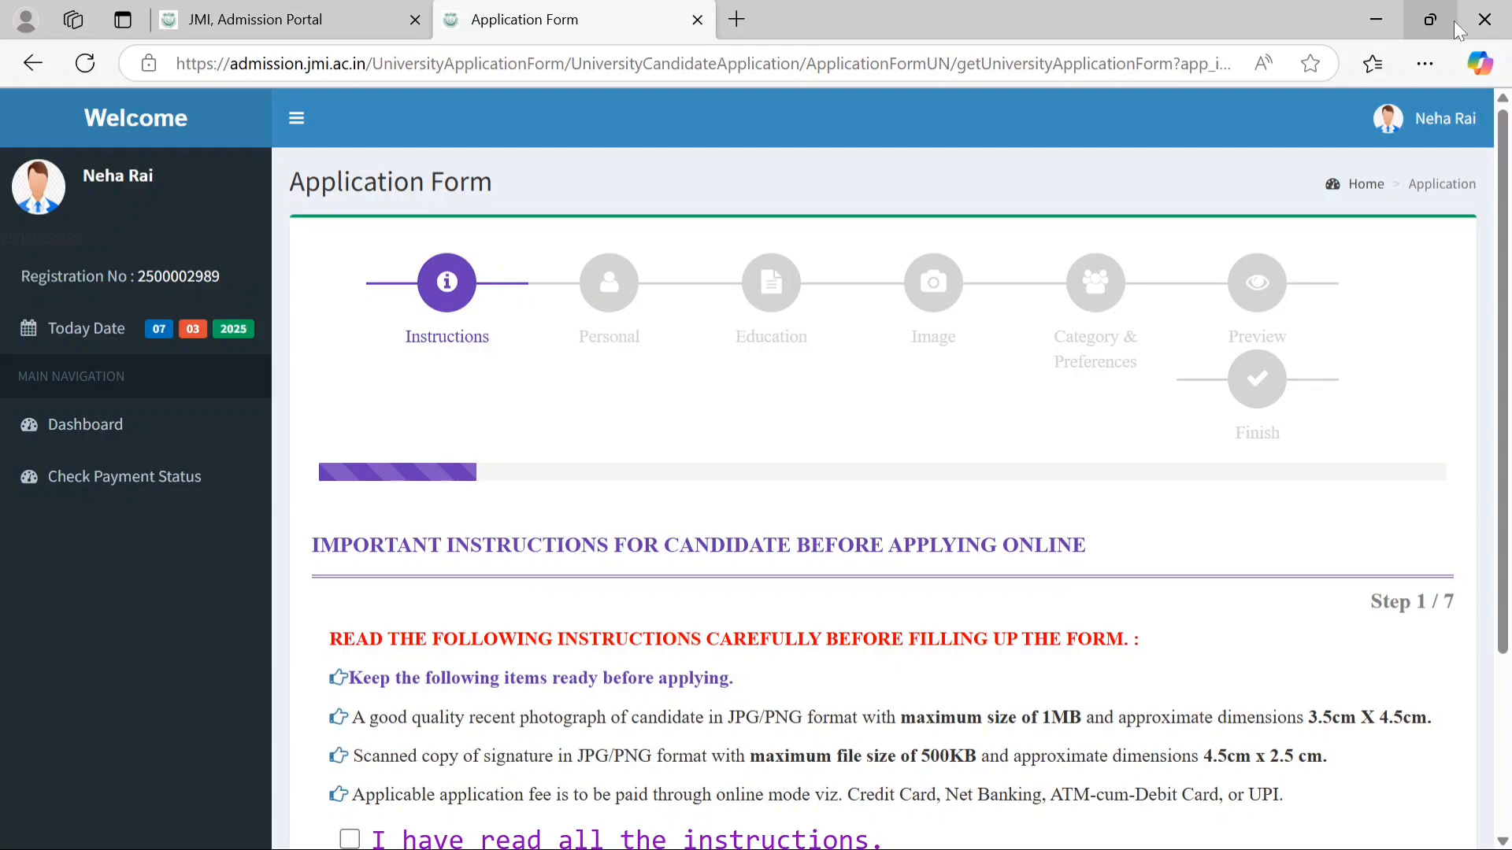
{"action": "mouse_move", "coordinate": [1454, 21]}
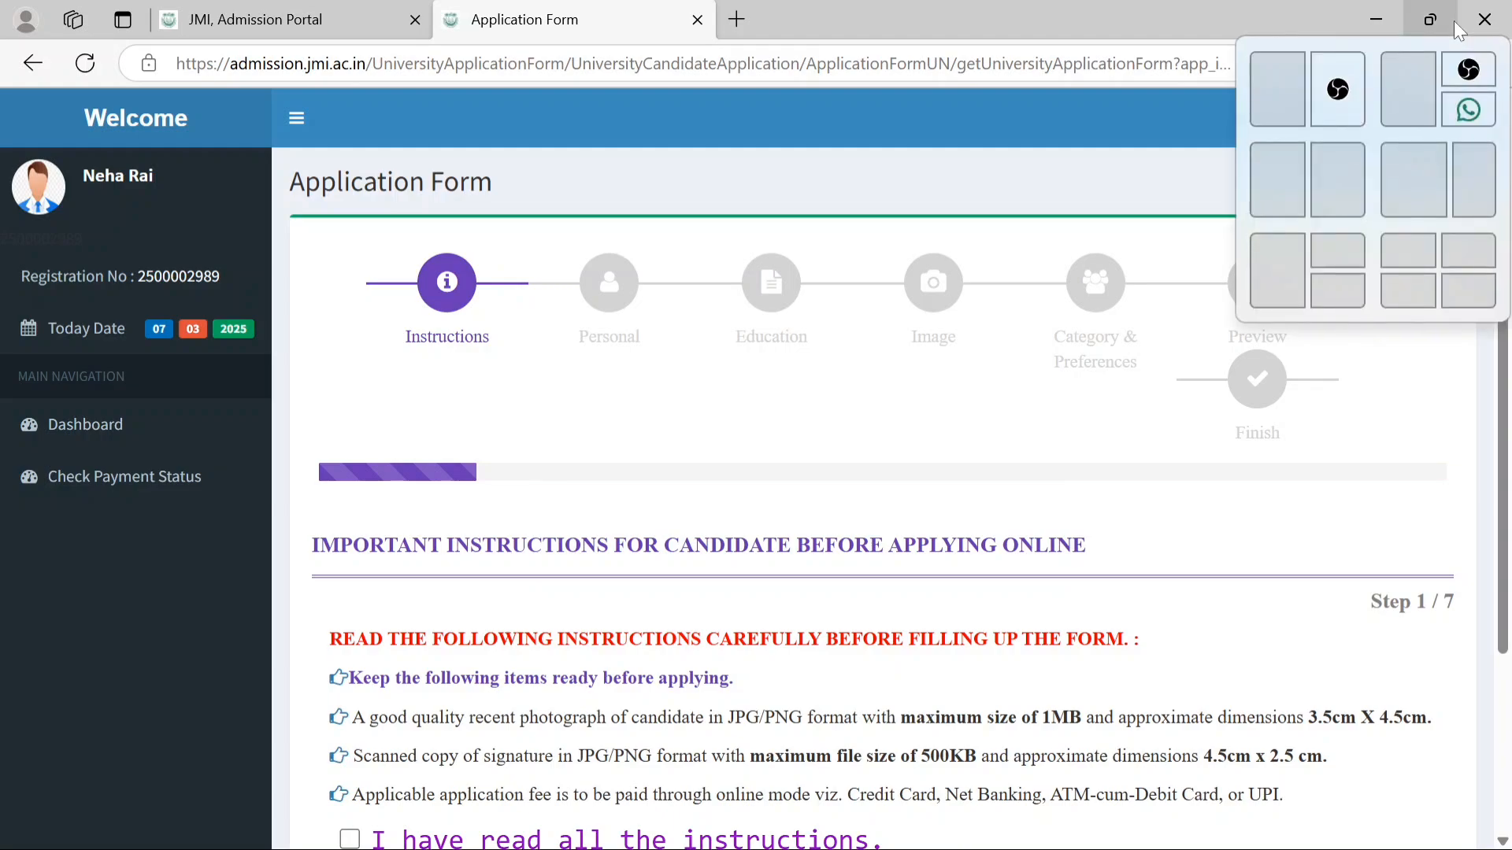